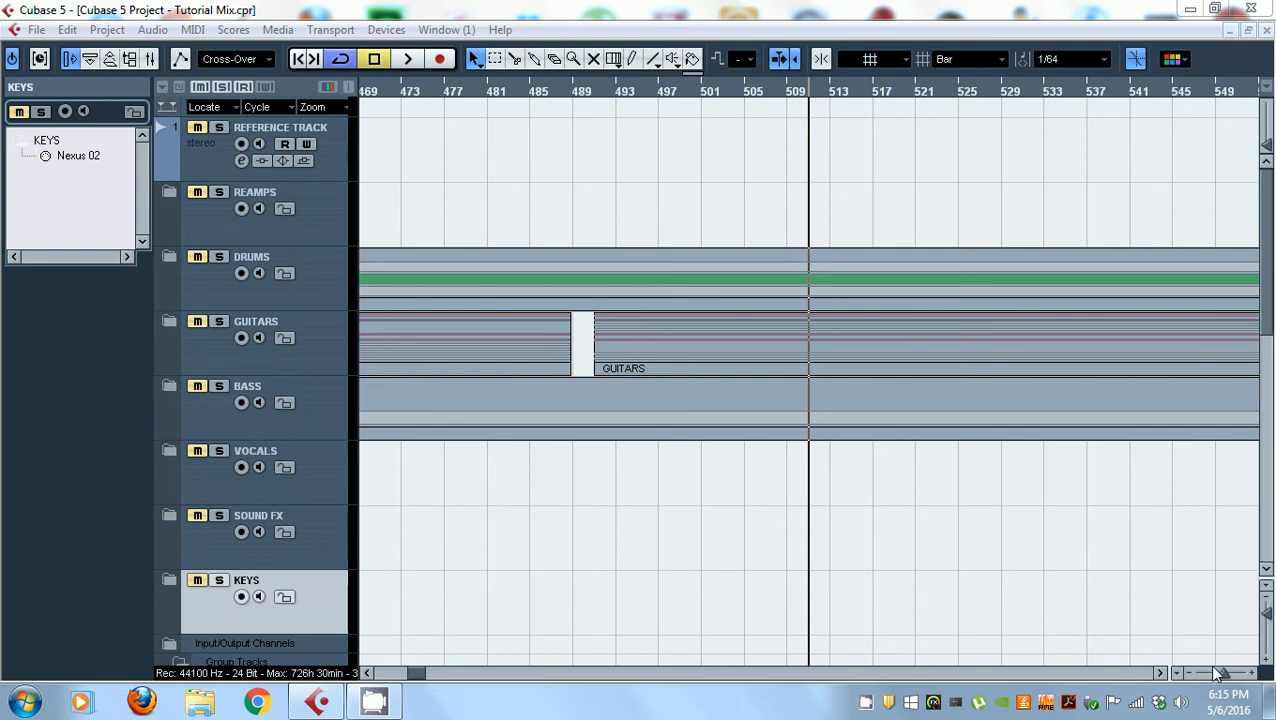
# - Show the Transport panel, then locate and select the 02 Pulse-05 clip on the REFERENCE TRACK
pyautogui.press('F2')
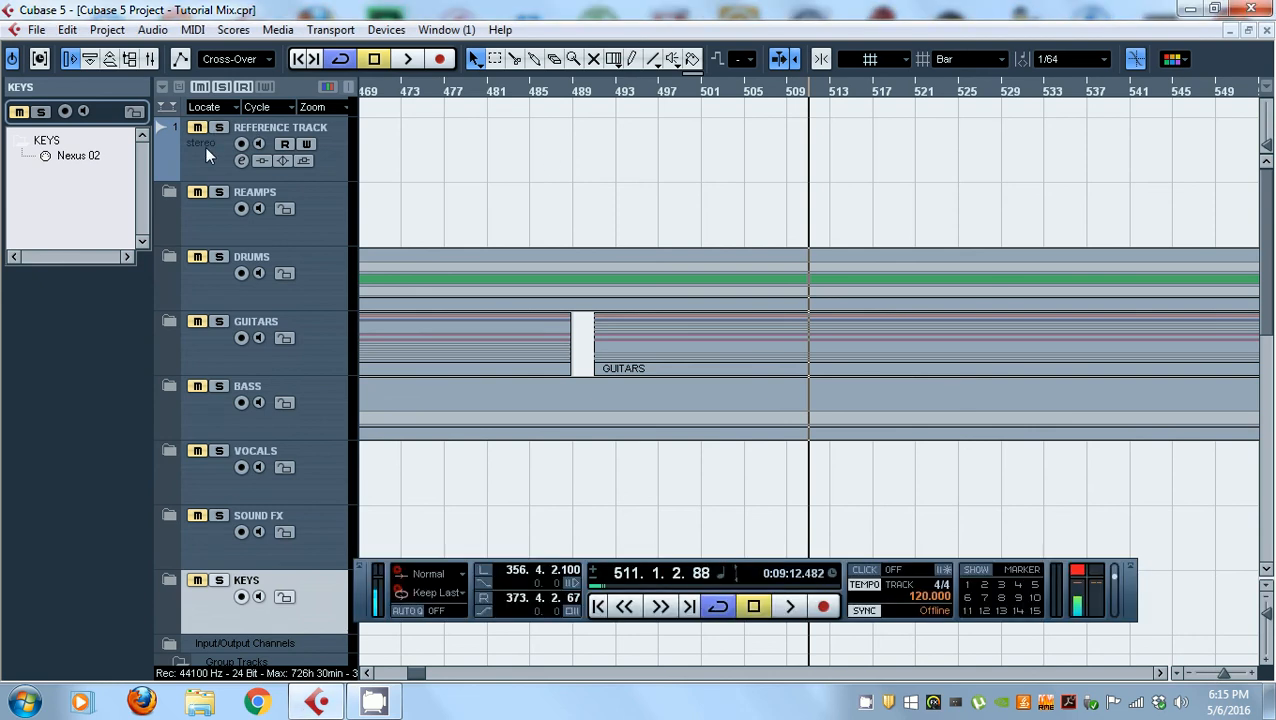
pyautogui.click(204, 147)
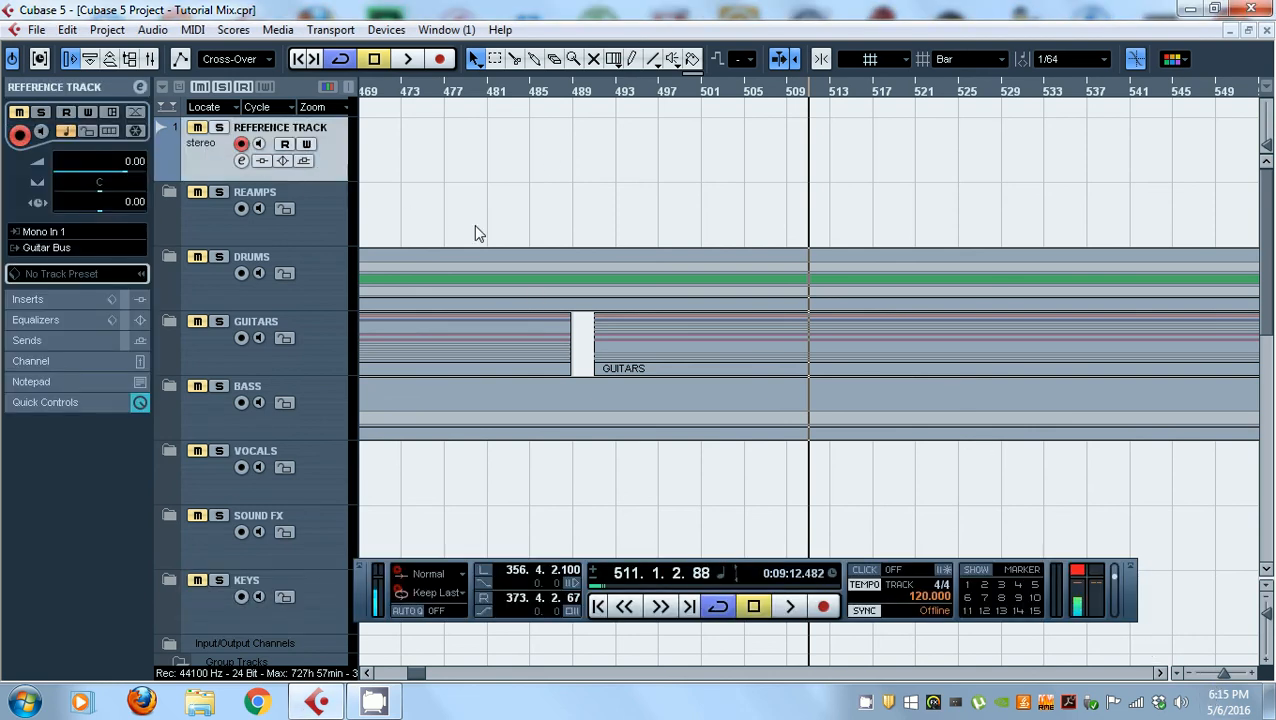
pyautogui.click(1228, 674)
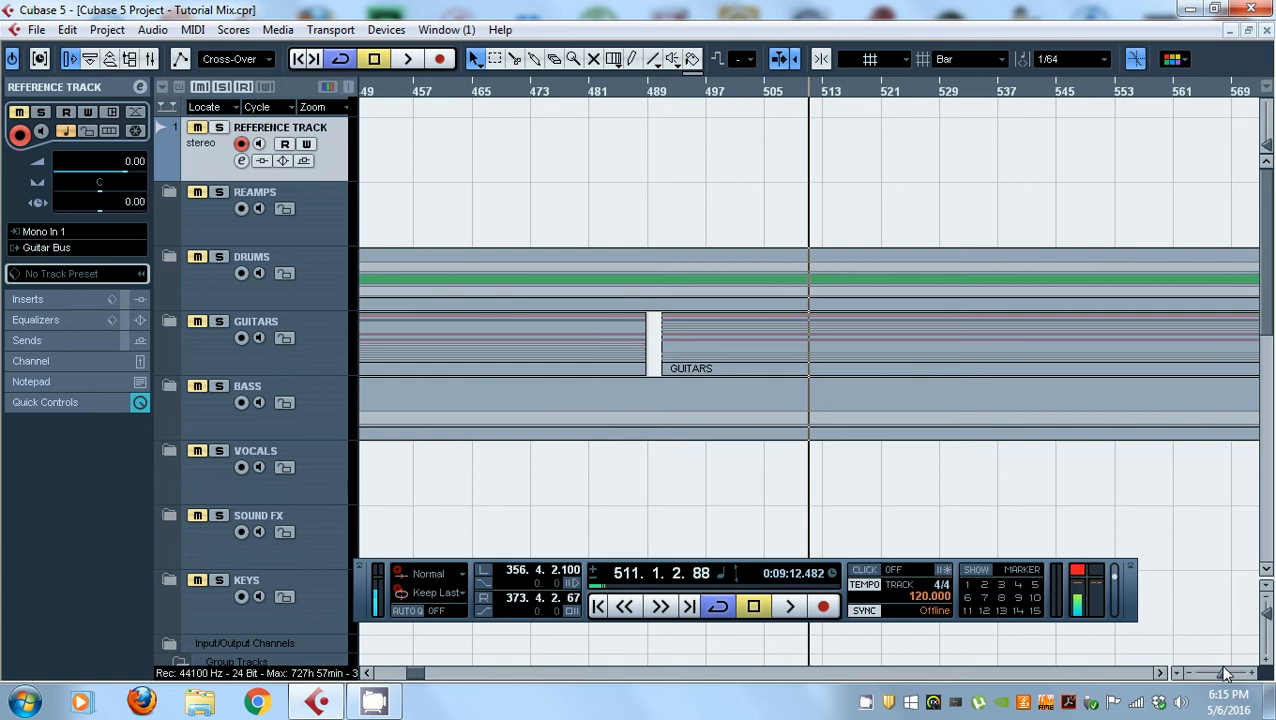
pyautogui.moveTo(1226, 673); pyautogui.dragTo(1186, 676)
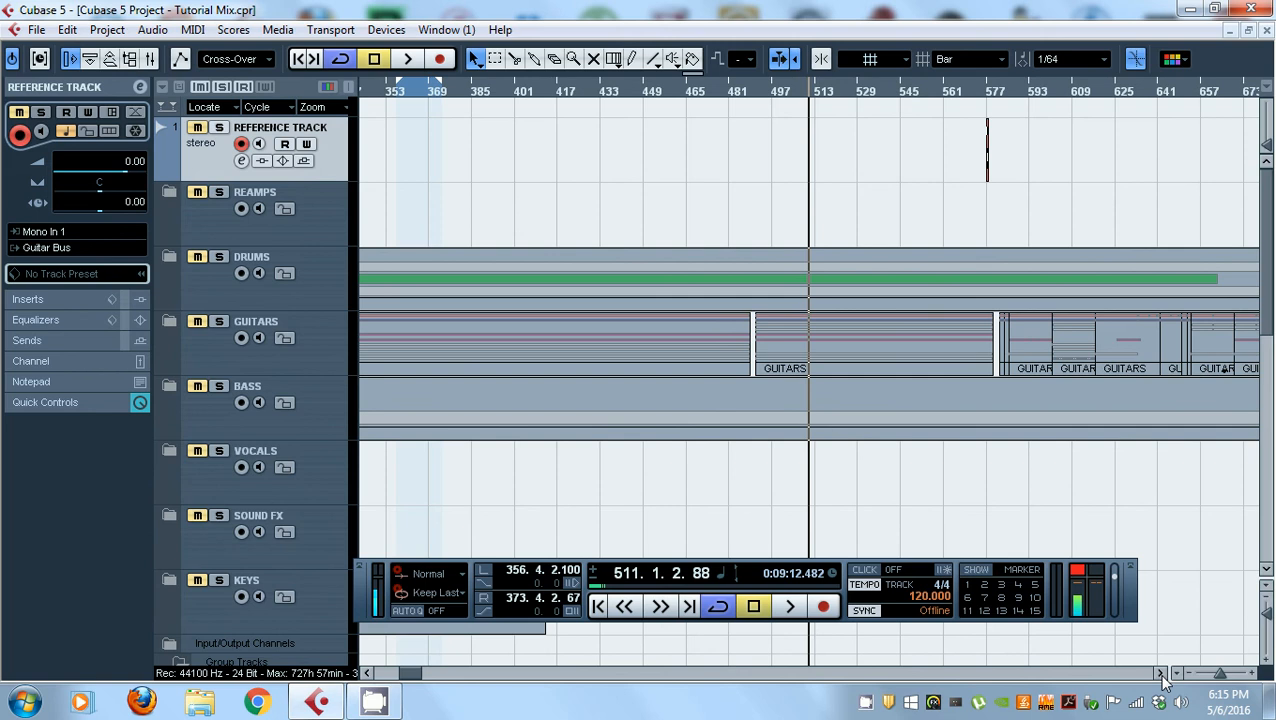
pyautogui.click(1160, 673)
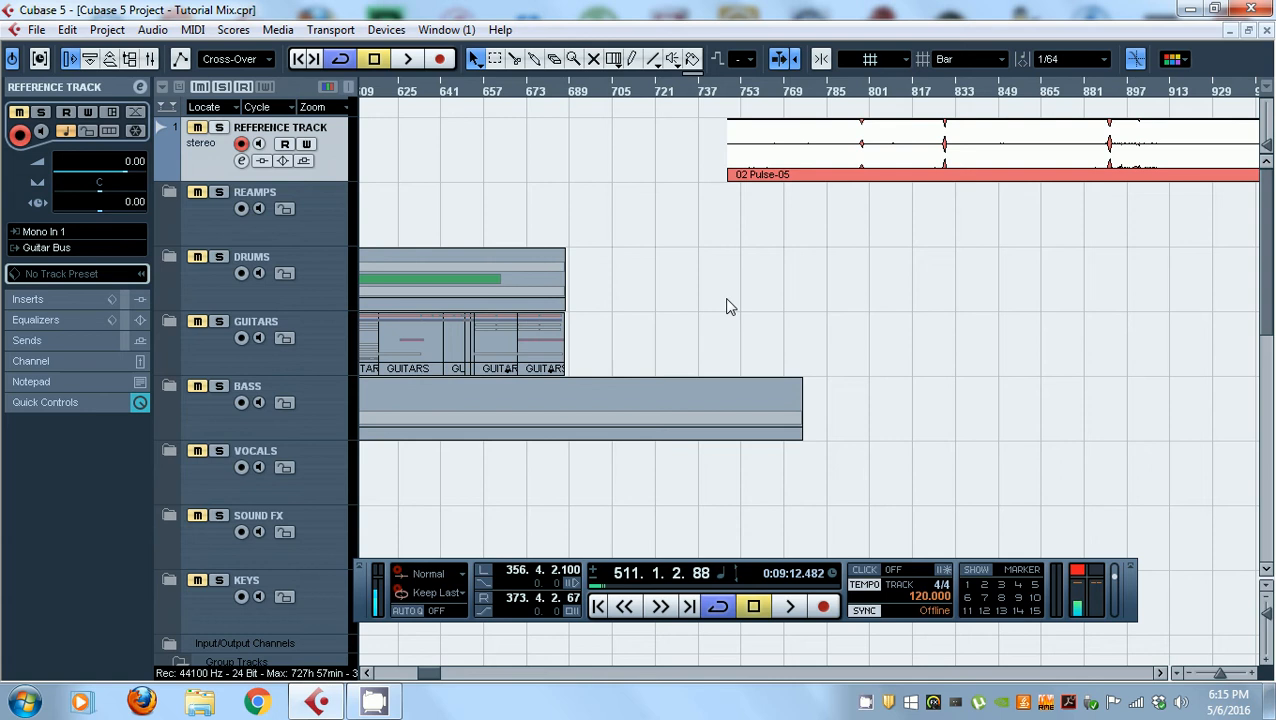
pyautogui.click(745, 137)
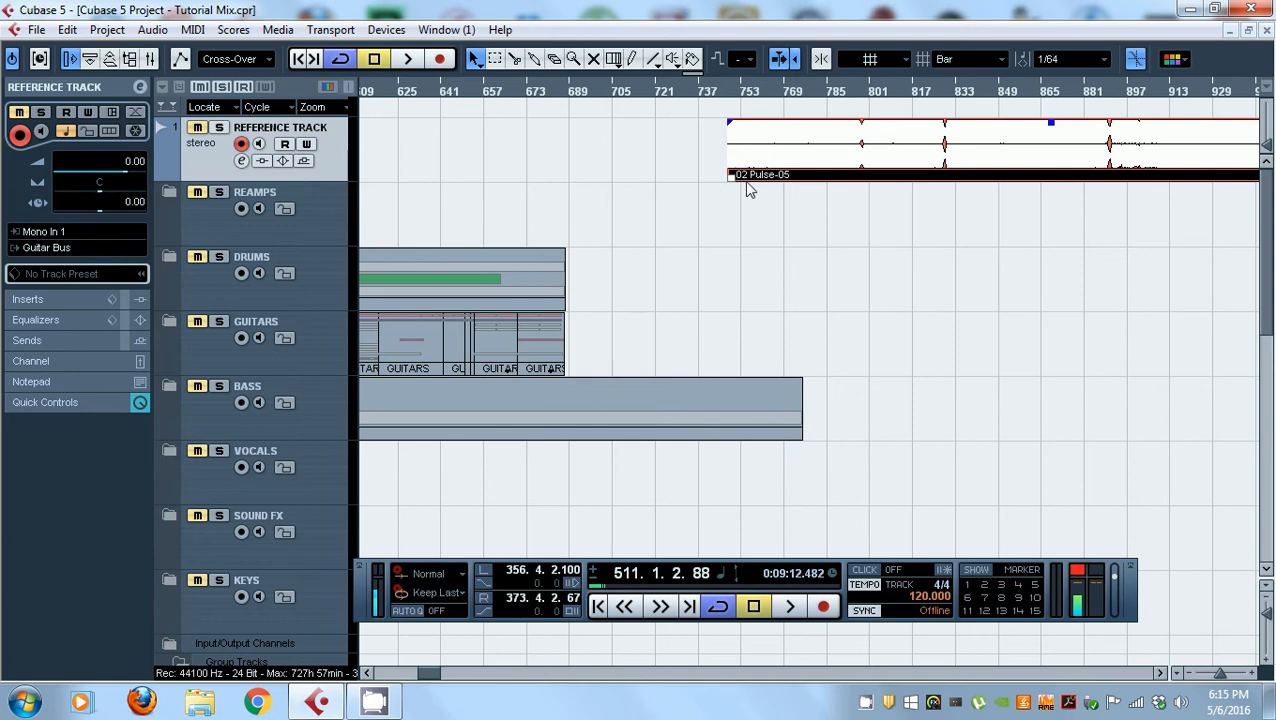
pyautogui.click(1196, 676)
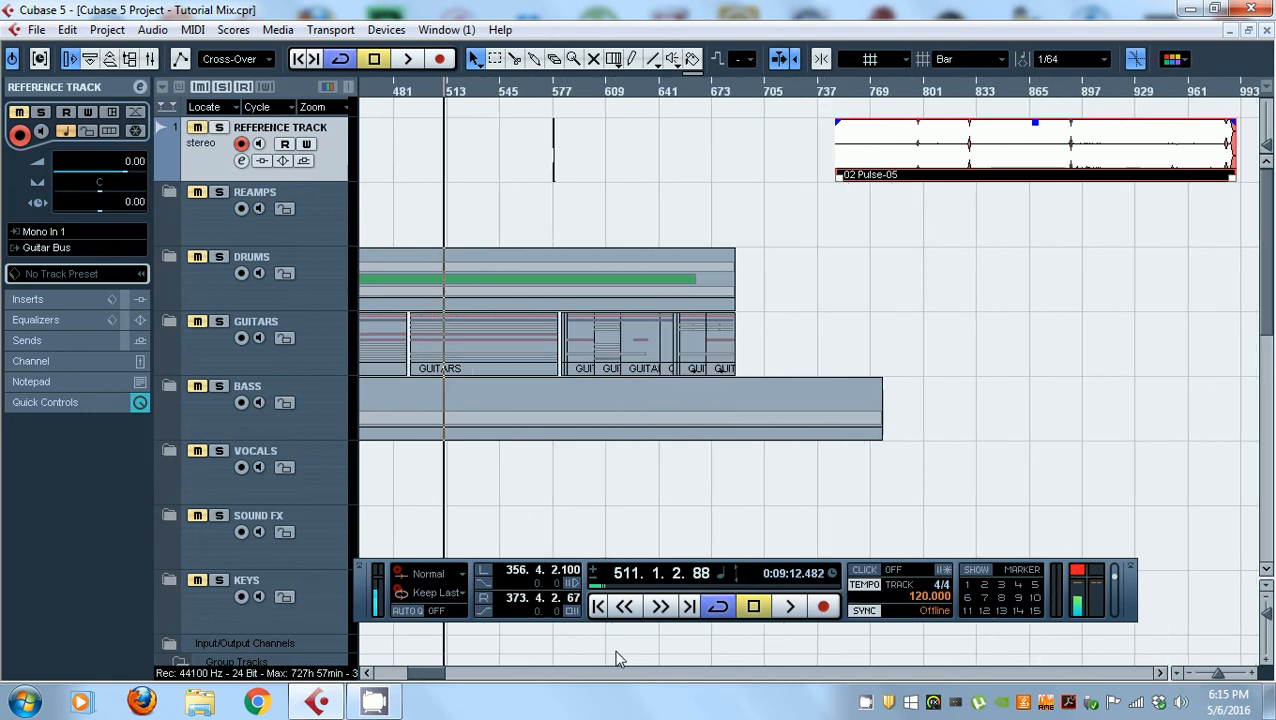
# - Expand the DRUMS folder track and bring the cycle range around bars 353 to 369 into view
pyautogui.moveTo(427, 675); pyautogui.dragTo(418, 678)
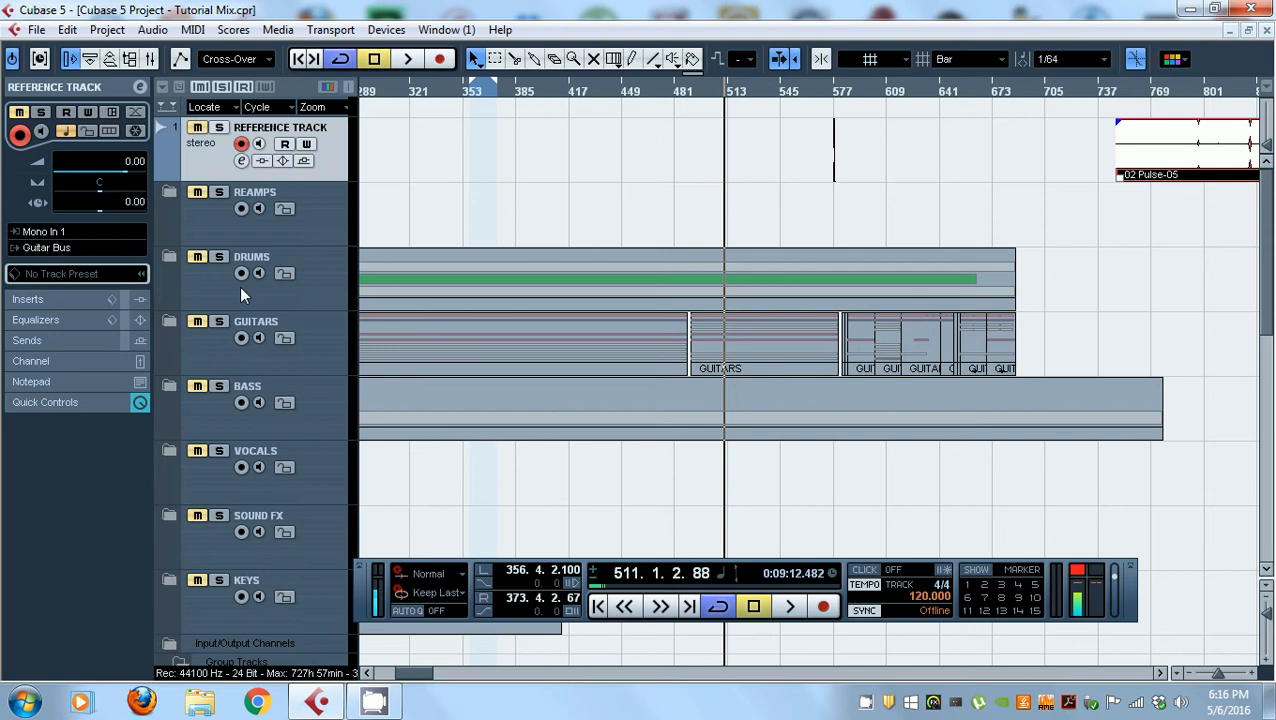
pyautogui.click(161, 255)
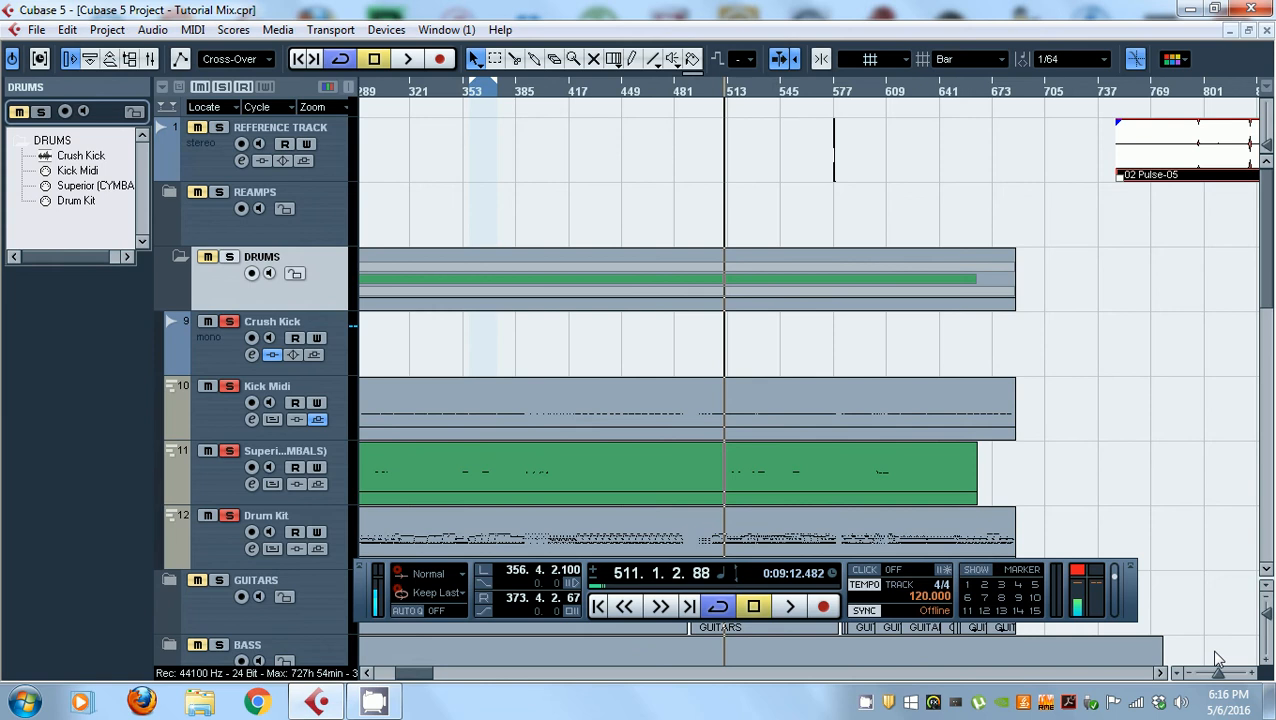
pyautogui.moveTo(1216, 673); pyautogui.dragTo(1222, 677)
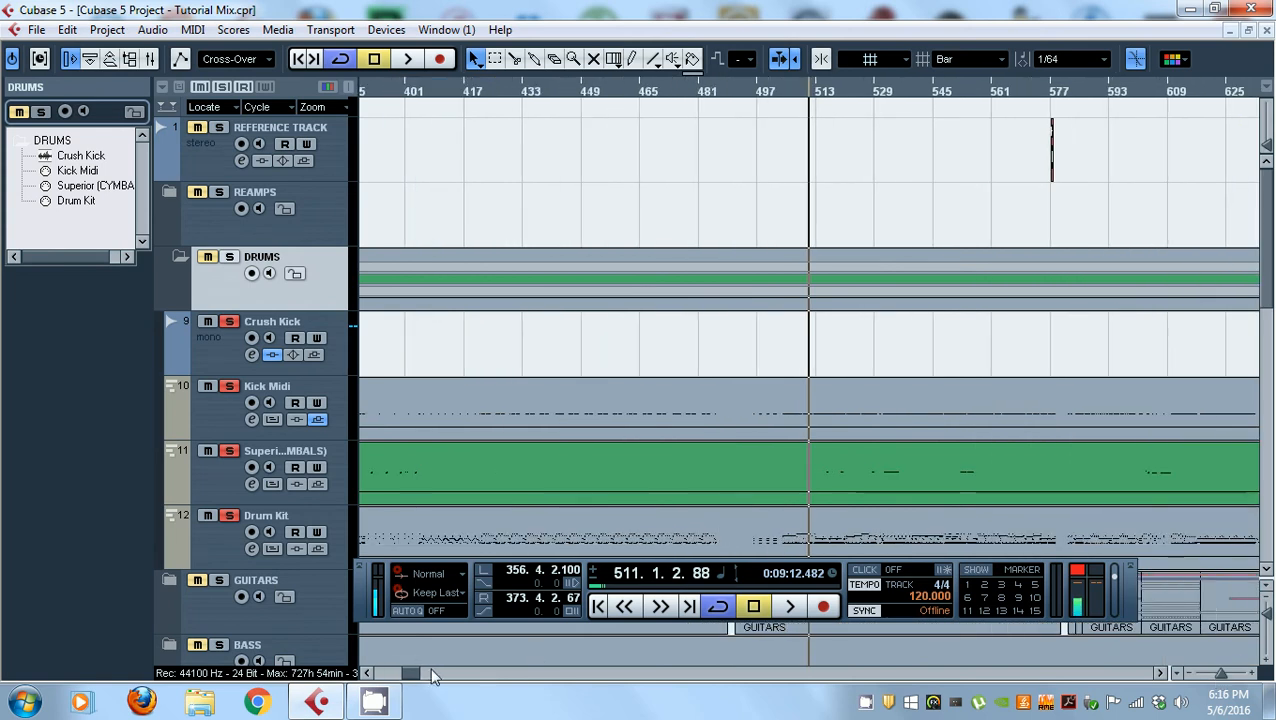
pyautogui.click(369, 673)
pyautogui.click(369, 675)
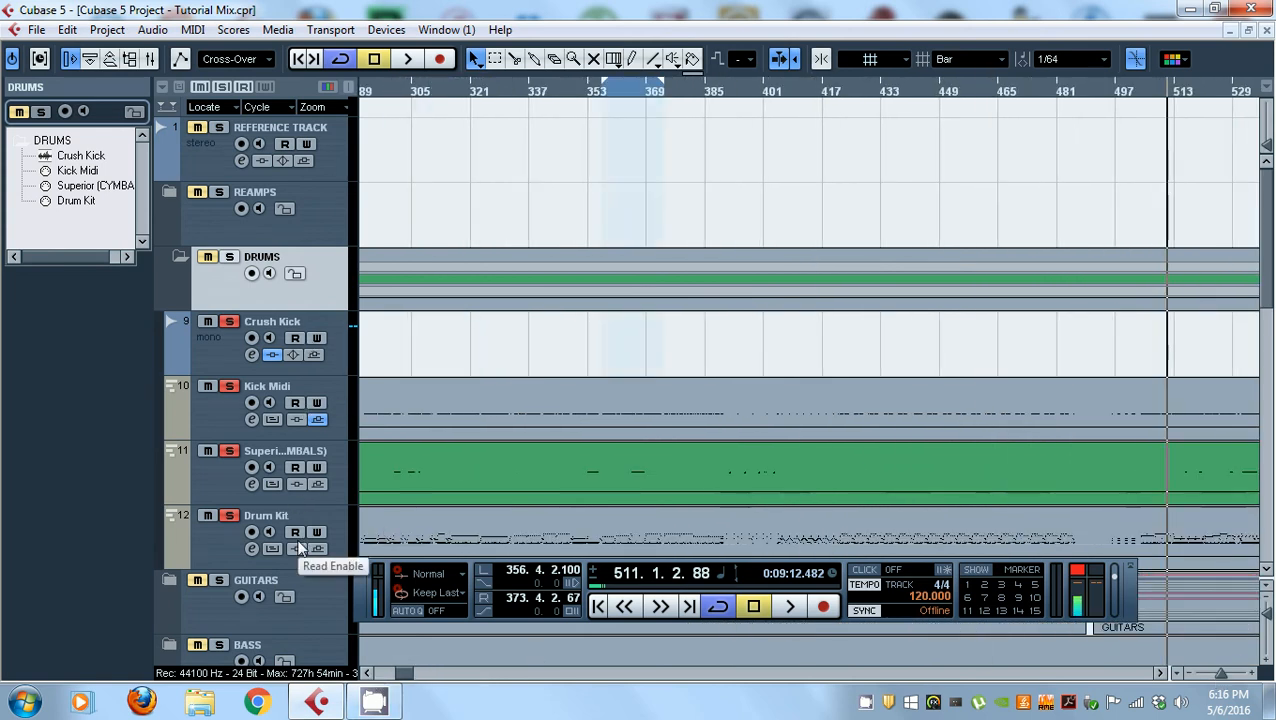
# - Audition the drums from the start of the cycle range and display the Crush Kick track's channel settings
pyautogui.click(211, 355)
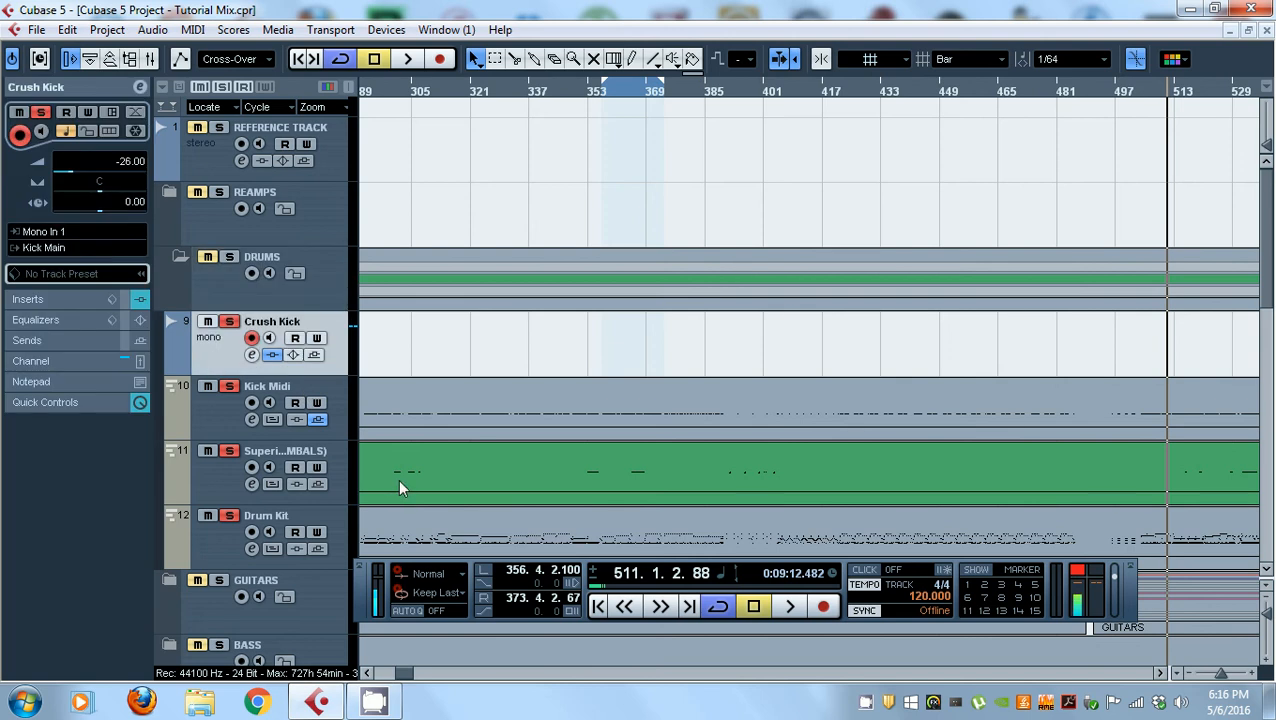
pyautogui.click(251, 355)
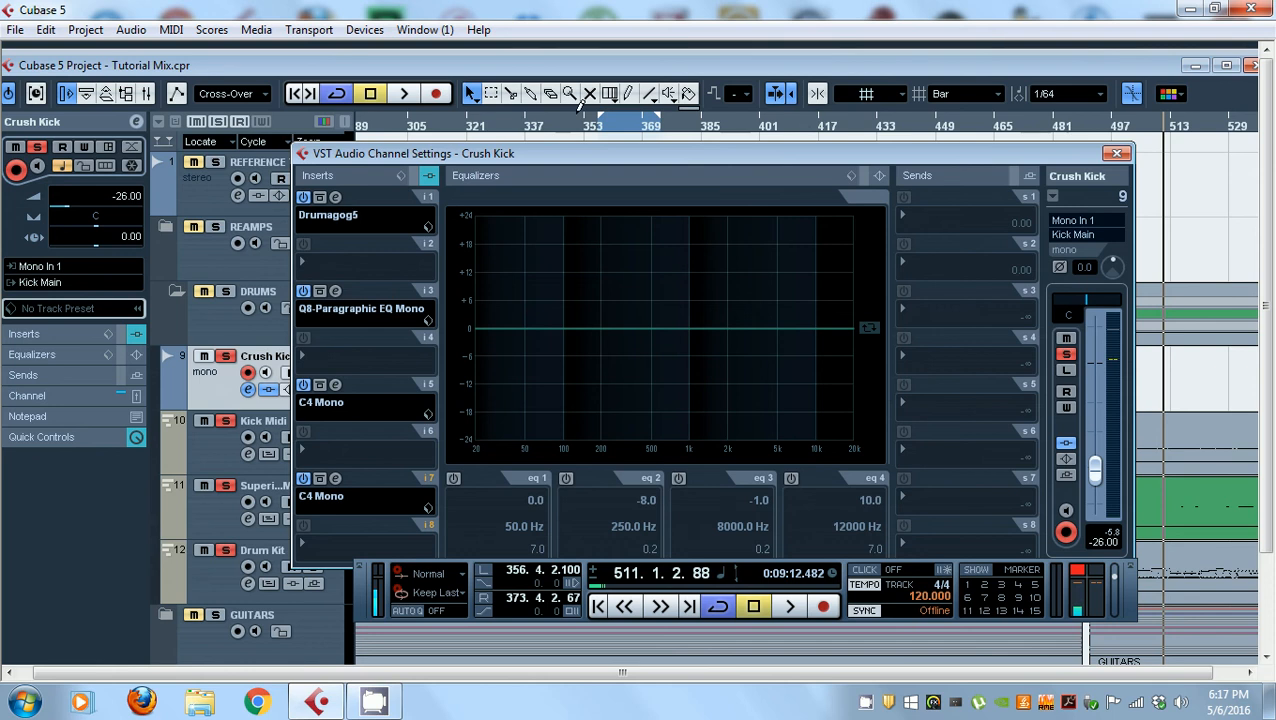
pyautogui.click(601, 131)
pyautogui.press('space')
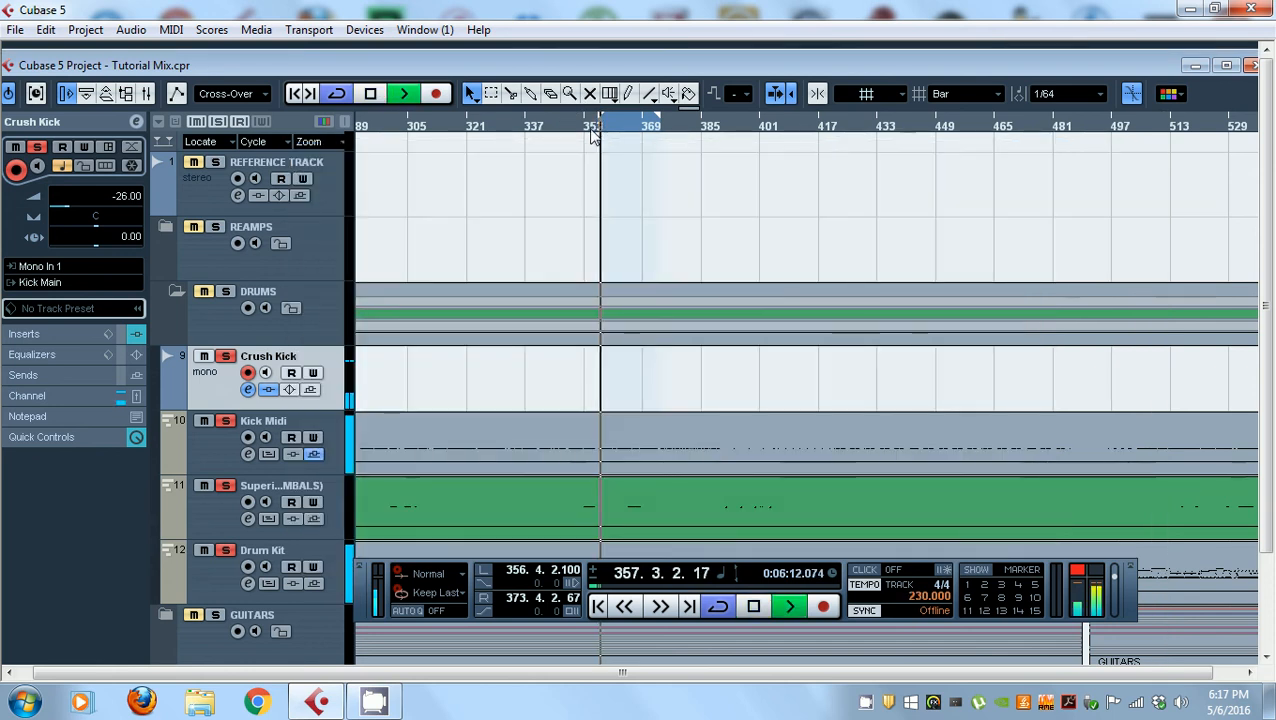
pyautogui.click(249, 390)
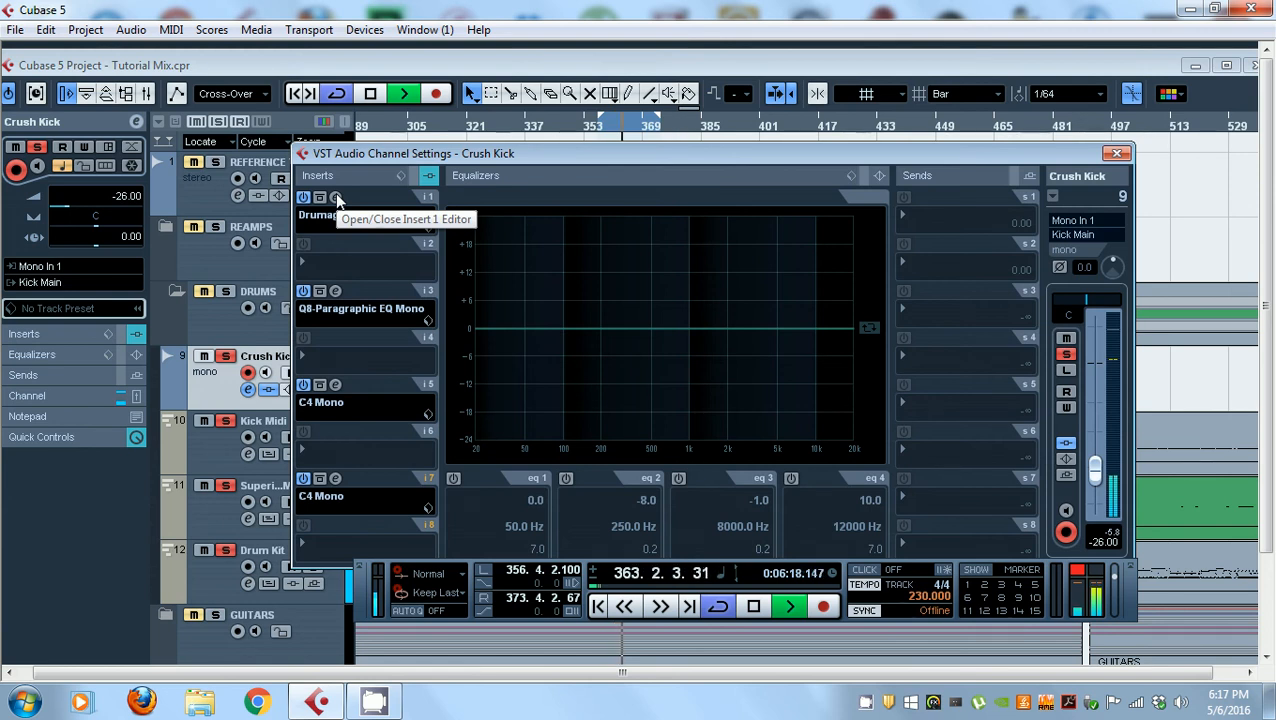
pyautogui.press('space')
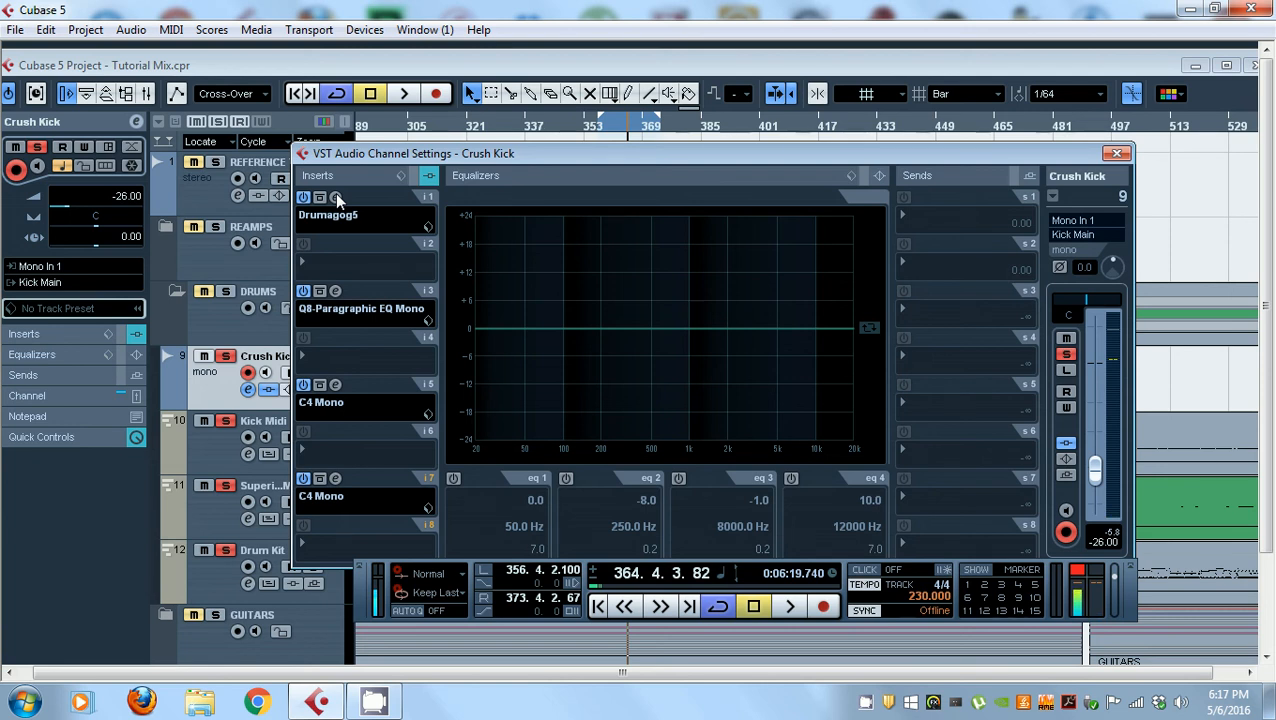
# - Examine the Drumagog5 and Q8-Paragraphic EQ Mono inserts on the Crush Kick channel, closing each editor
pyautogui.click(336, 198)
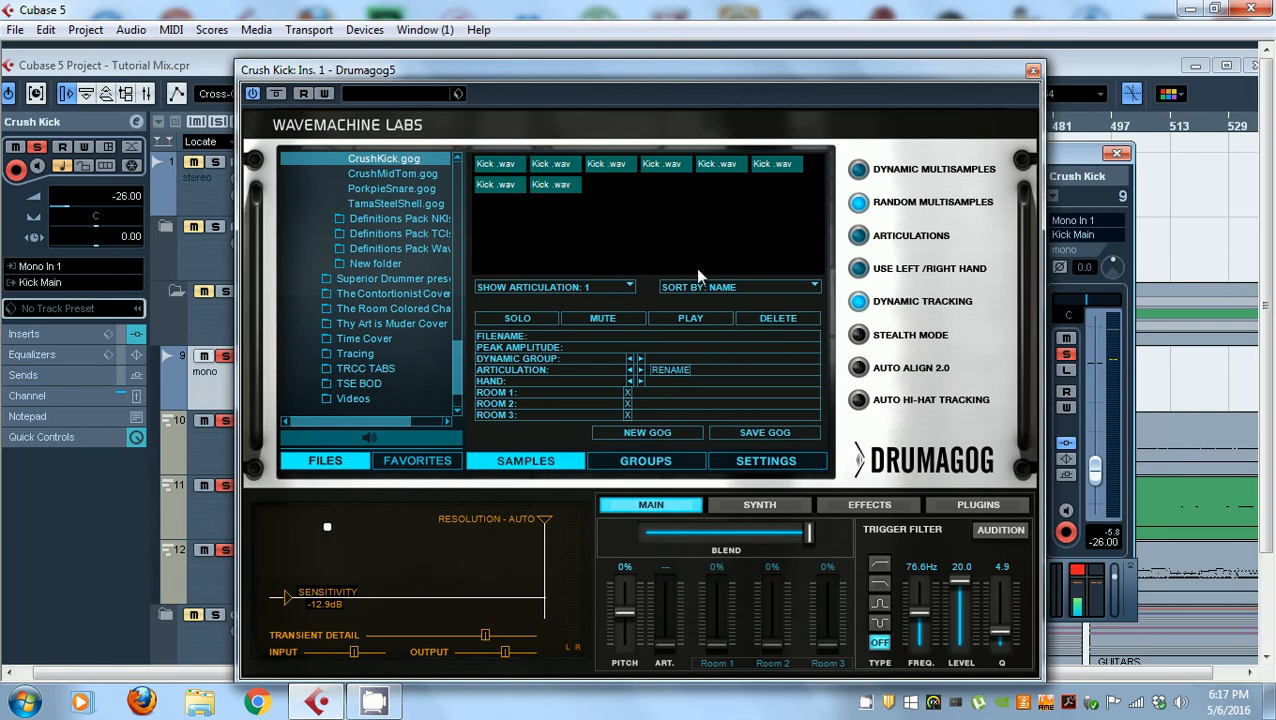
pyautogui.click(1033, 70)
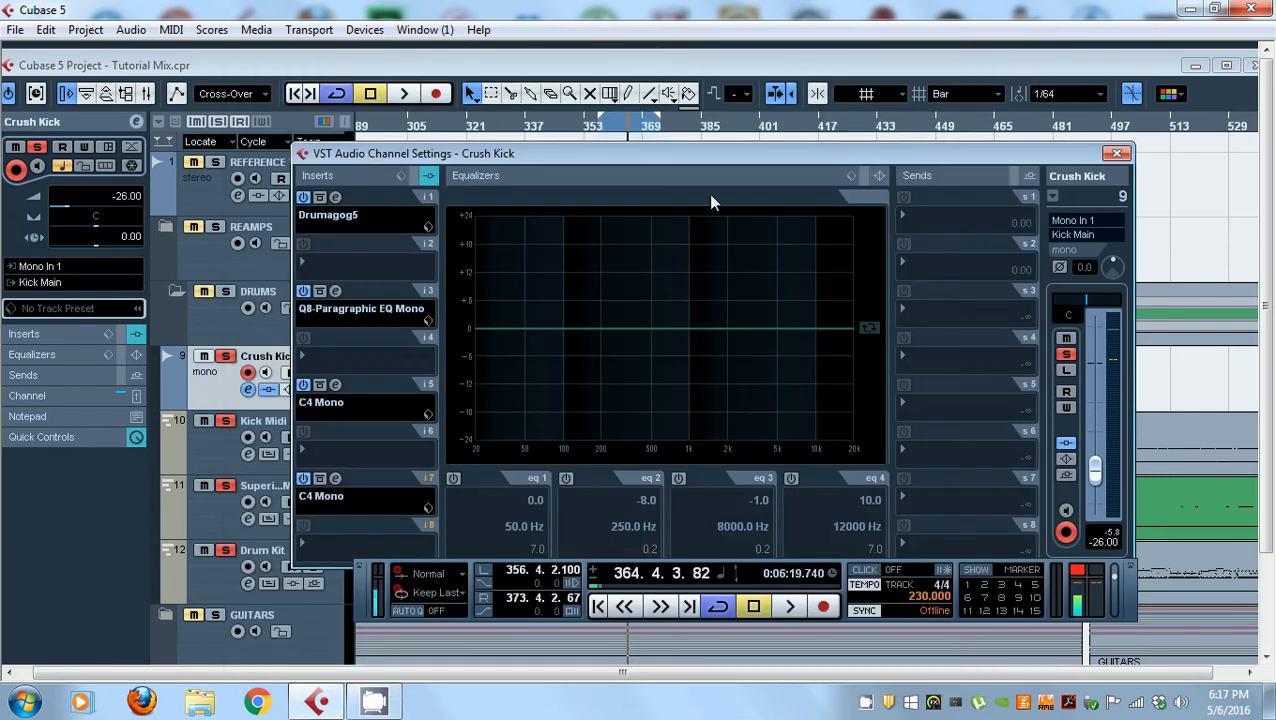
pyautogui.click(335, 292)
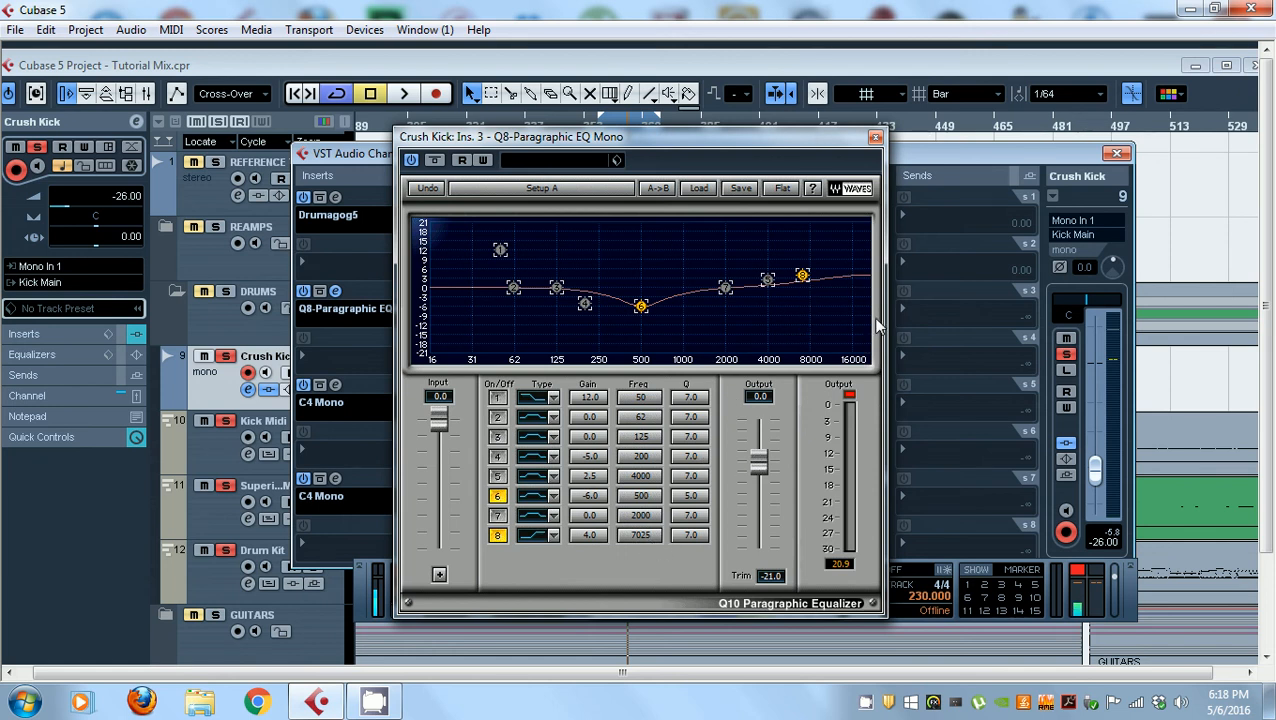
pyautogui.click(876, 139)
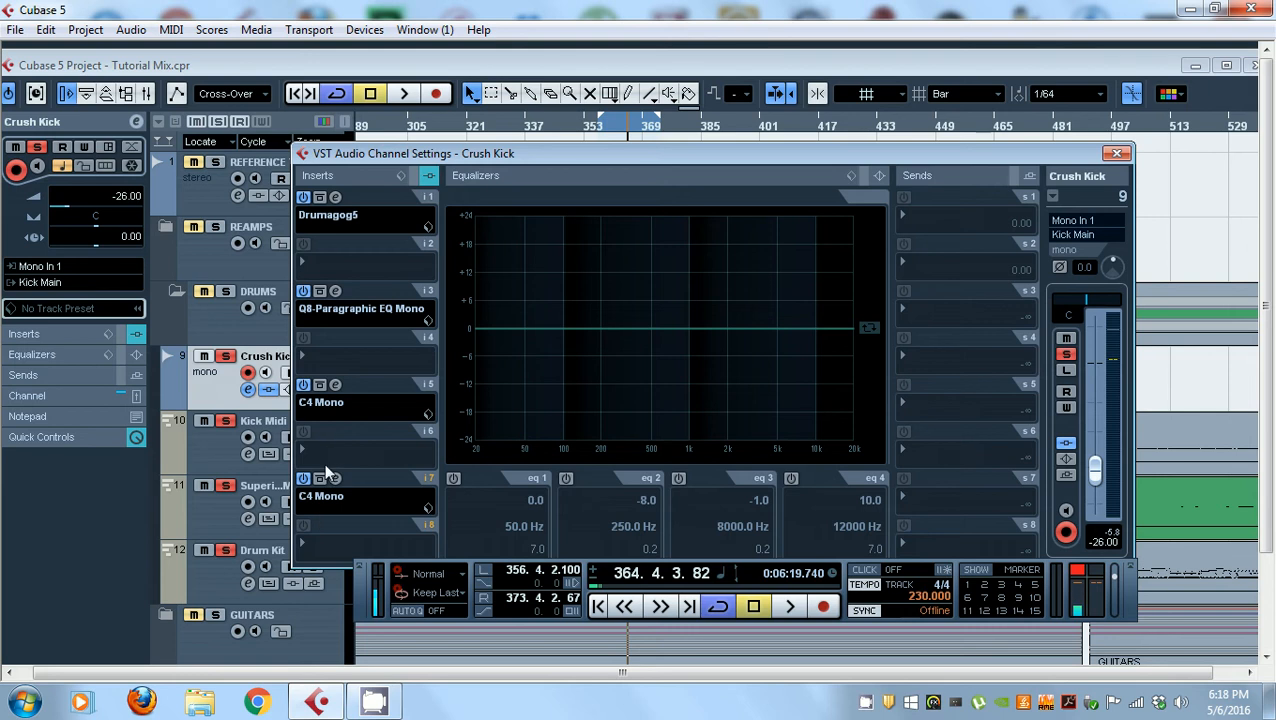
# - Examine the settings of the two C4 Mono inserts on Crush Kick, playing audio through the insert 5 one
pyautogui.click(336, 385)
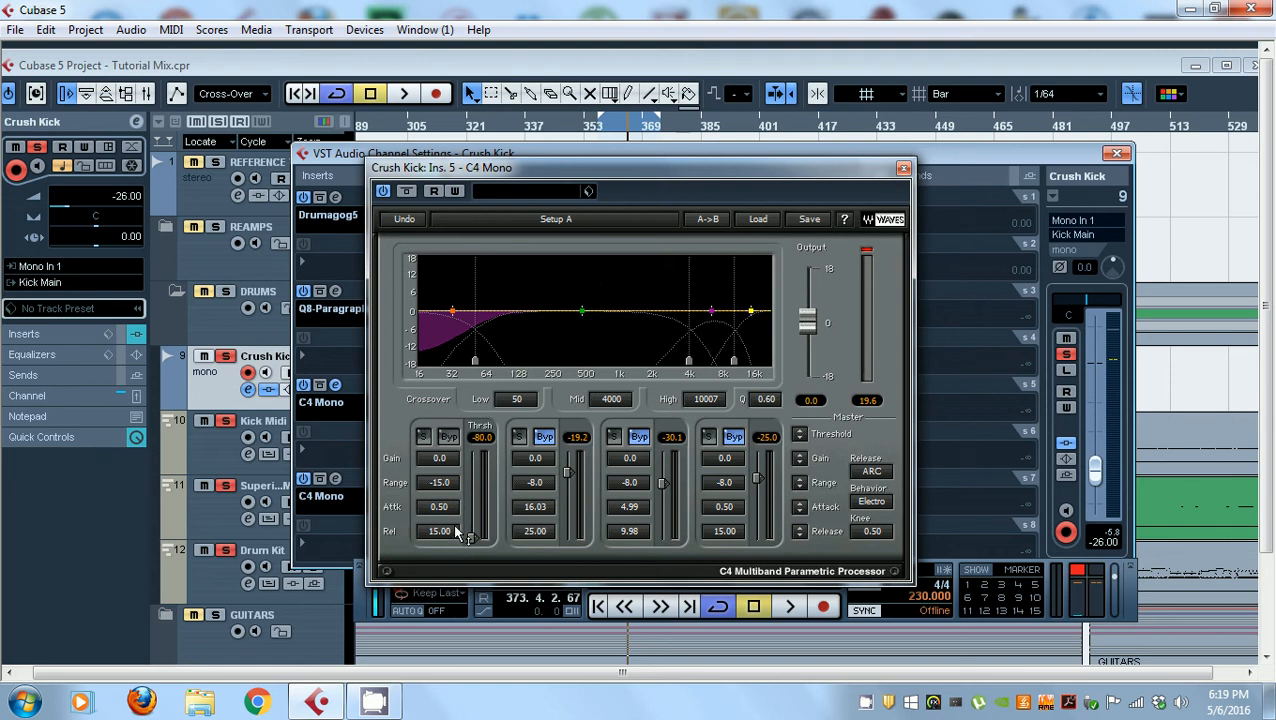
pyautogui.press('space')
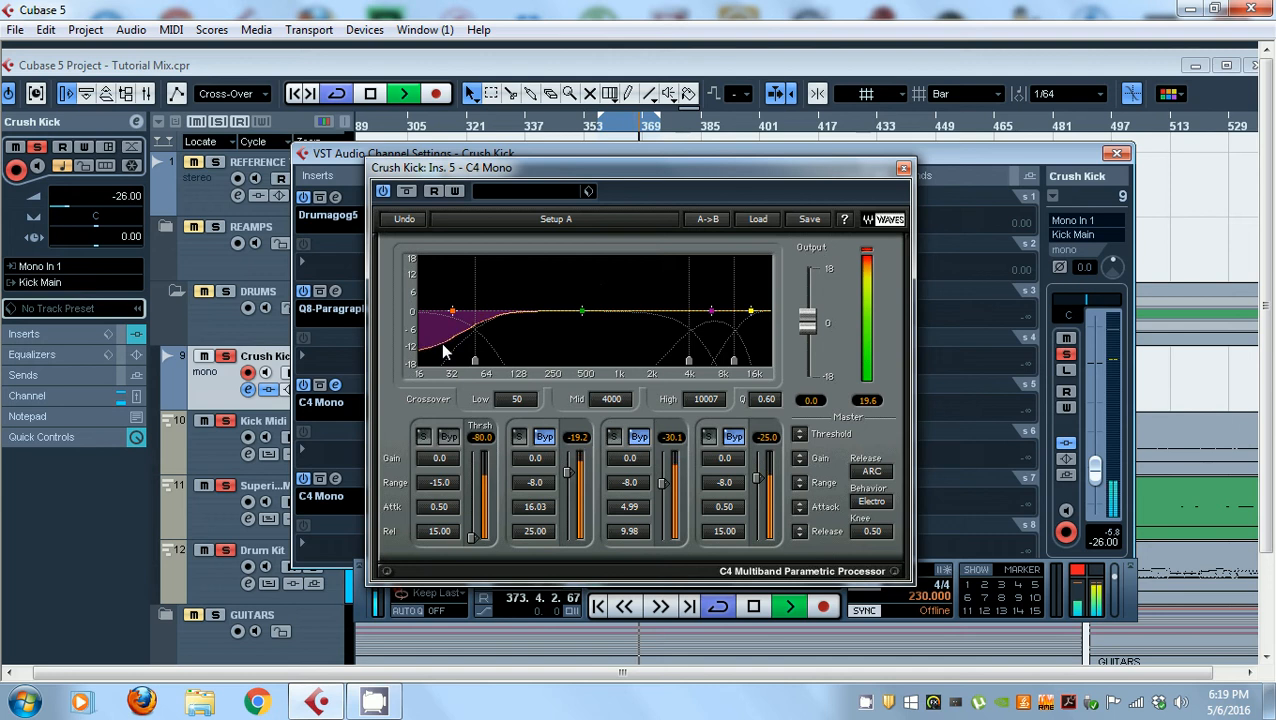
pyautogui.press('space')
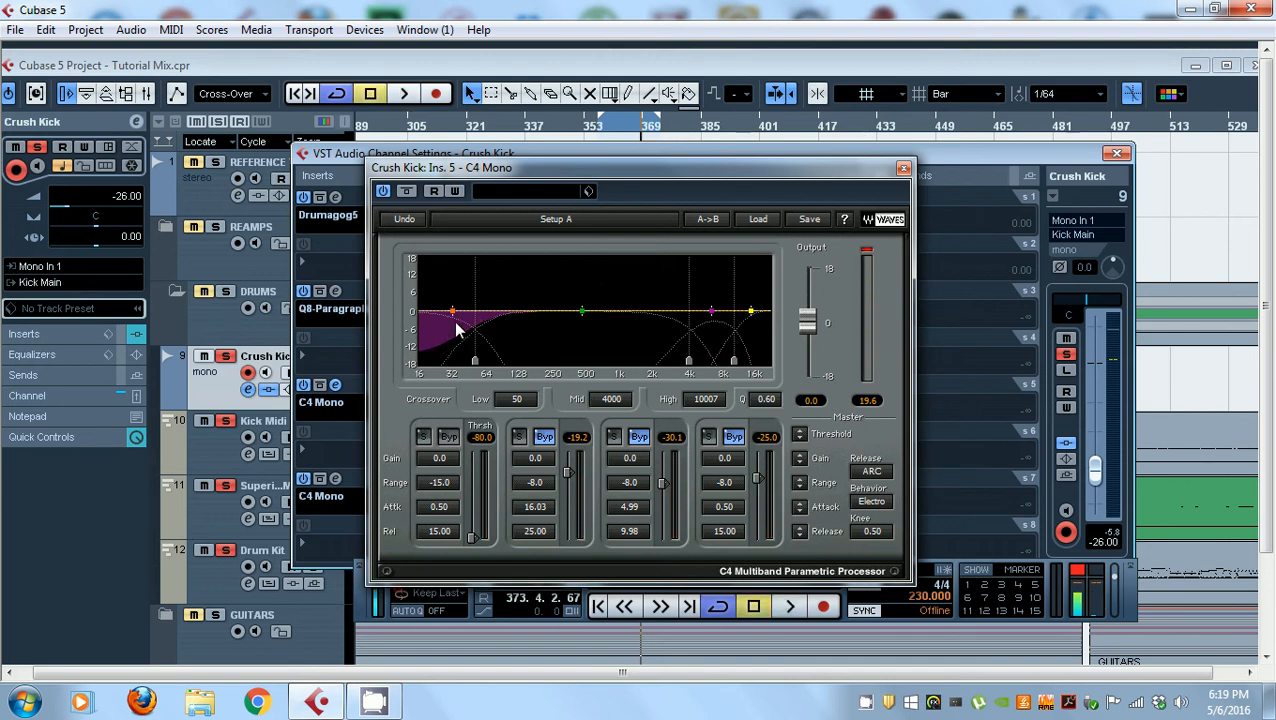
pyautogui.click(904, 169)
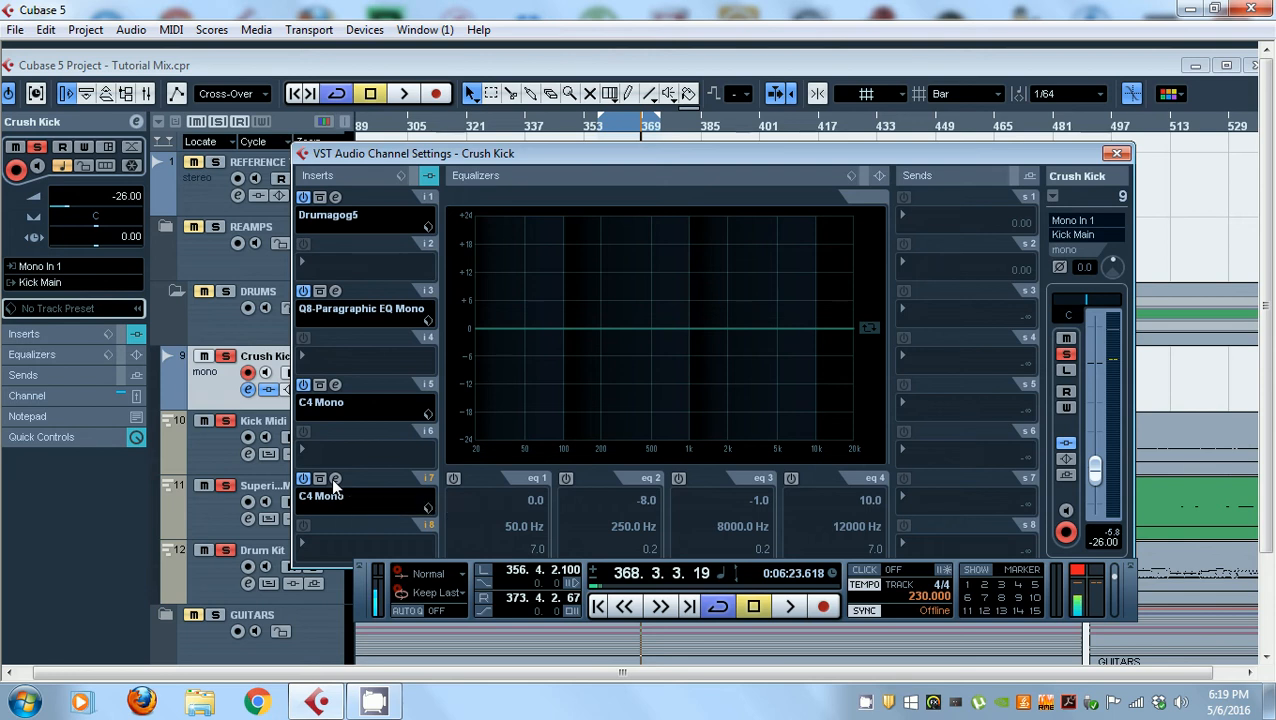
pyautogui.click(335, 480)
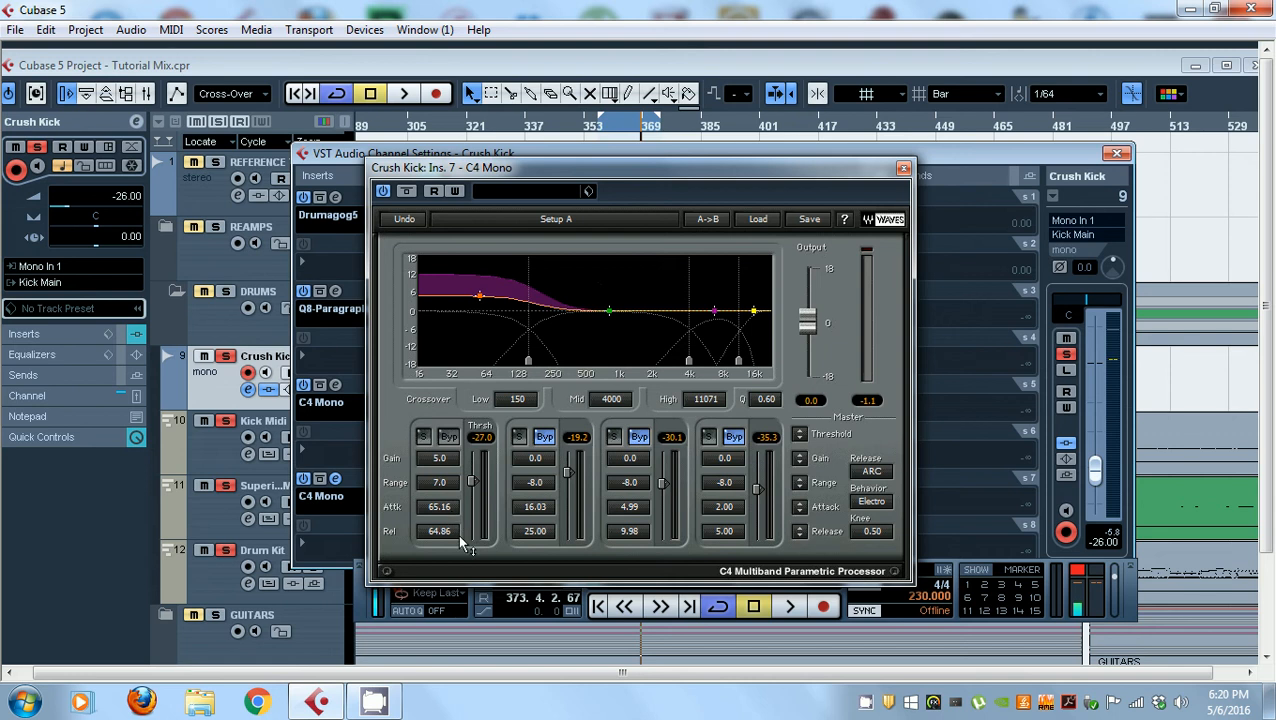
pyautogui.click(904, 169)
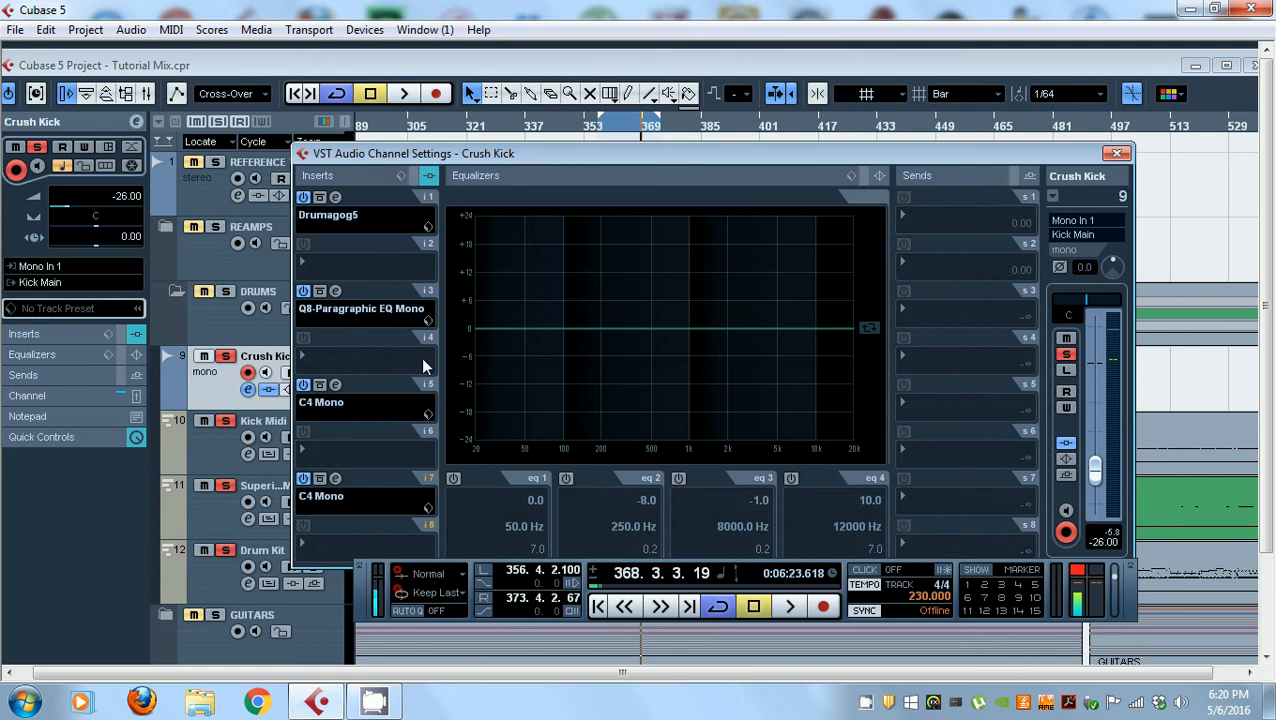
# - Compare the kick sound during playback with the C4 Mono inserts 5 and 7 bypassed and re-enabled
pyautogui.click(320, 384)
pyautogui.click(320, 478)
pyautogui.press('space')
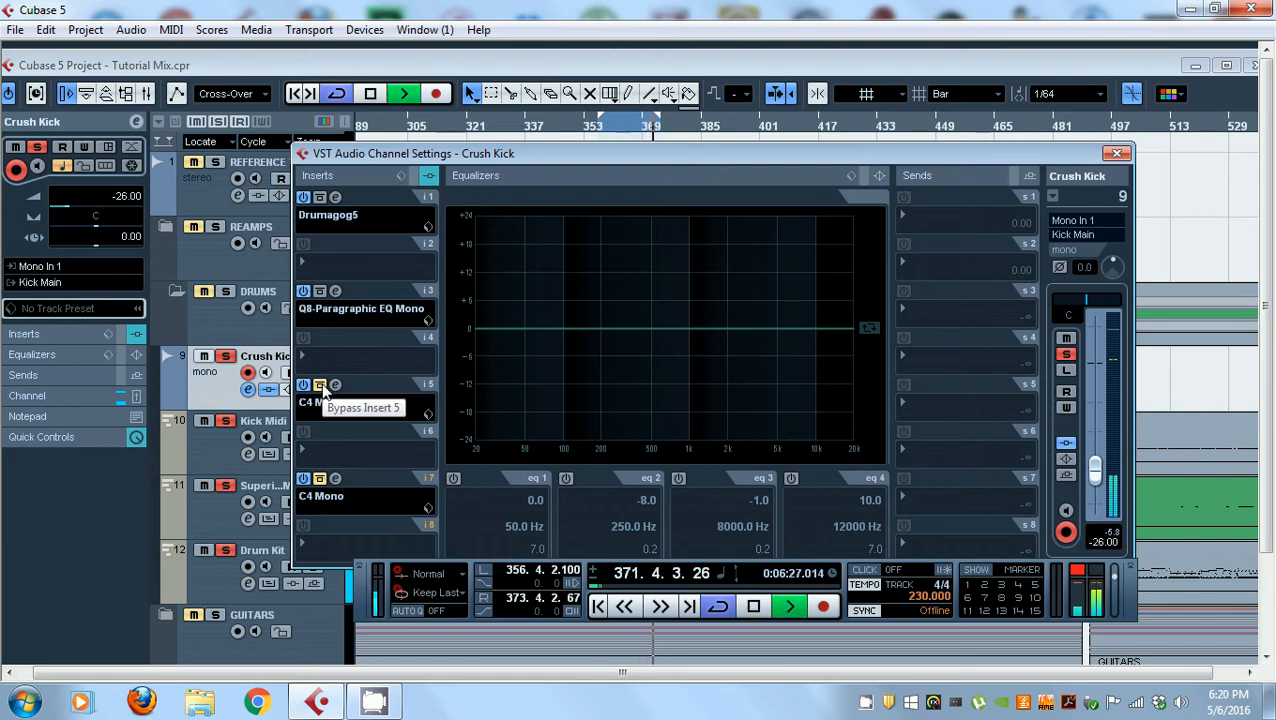
pyautogui.click(320, 385)
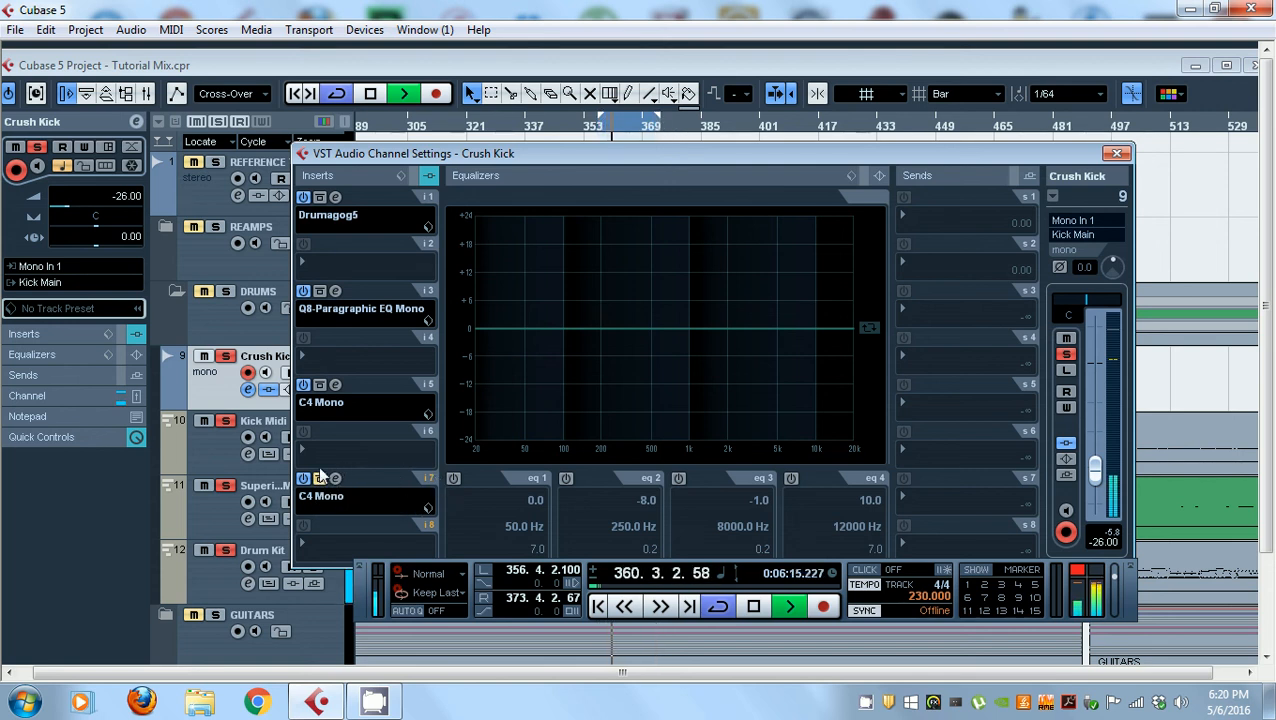
pyautogui.click(320, 386)
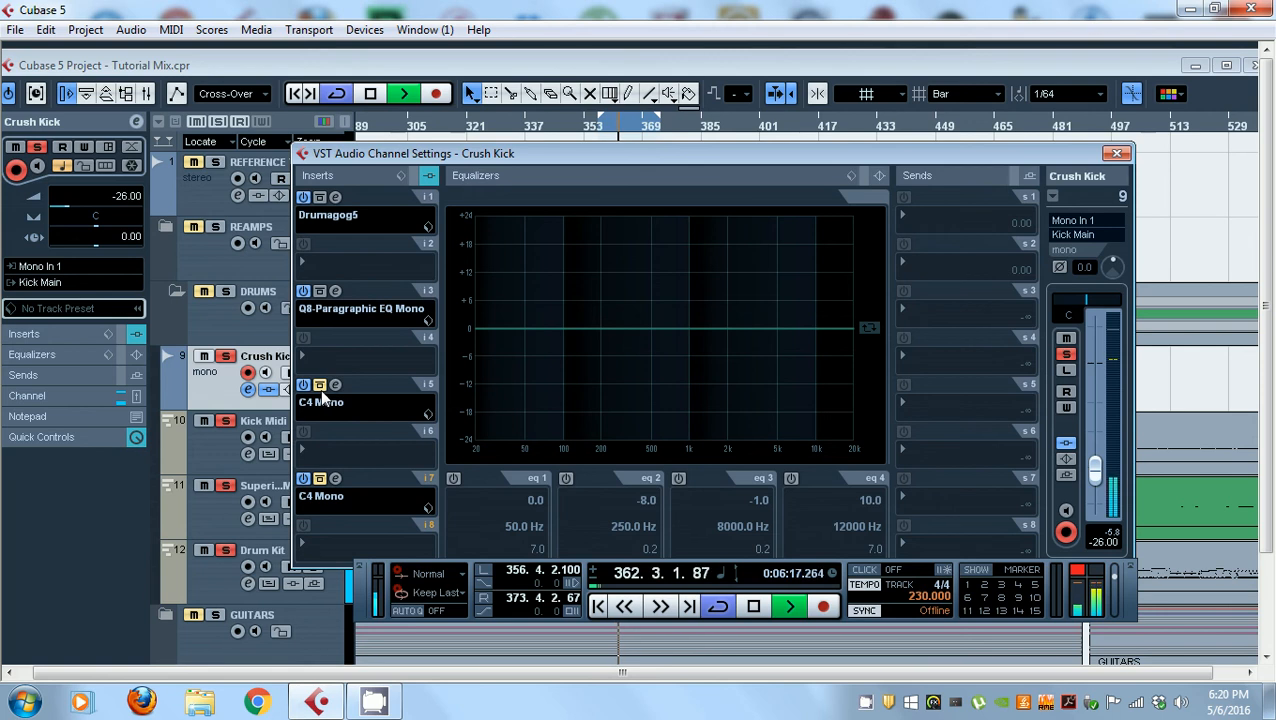
pyautogui.click(320, 385)
pyautogui.click(320, 479)
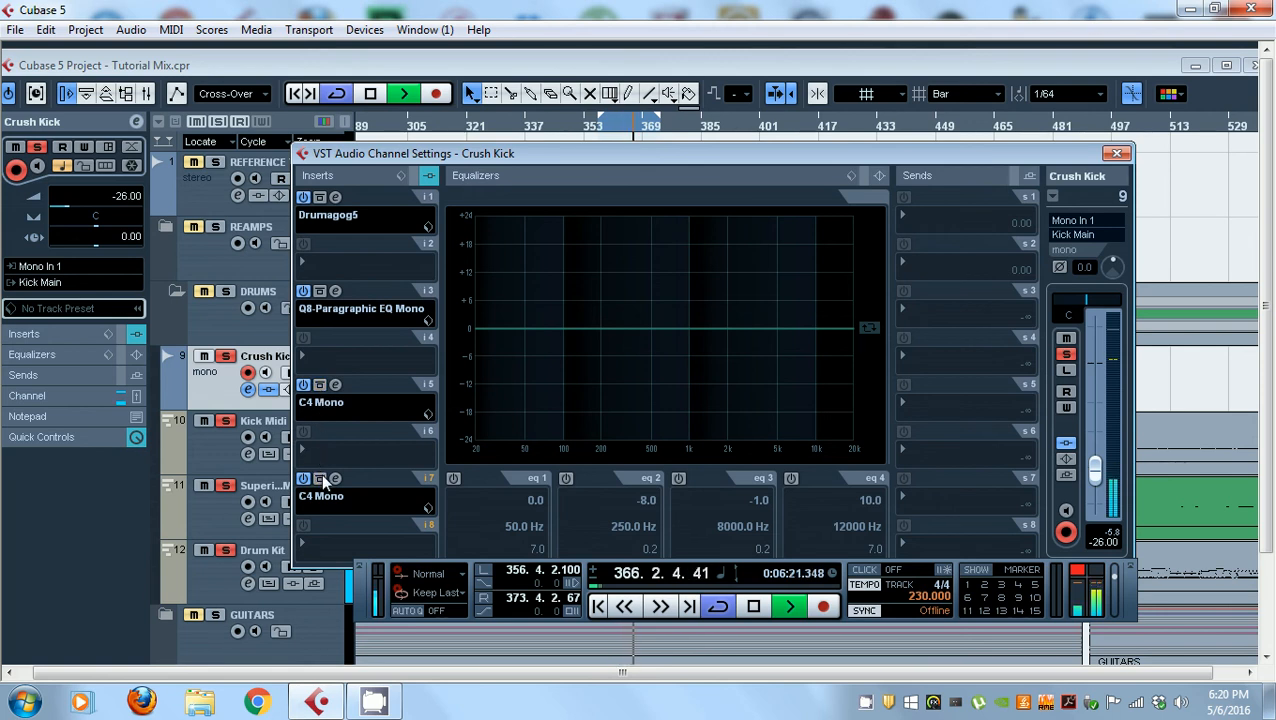
pyautogui.press('space')
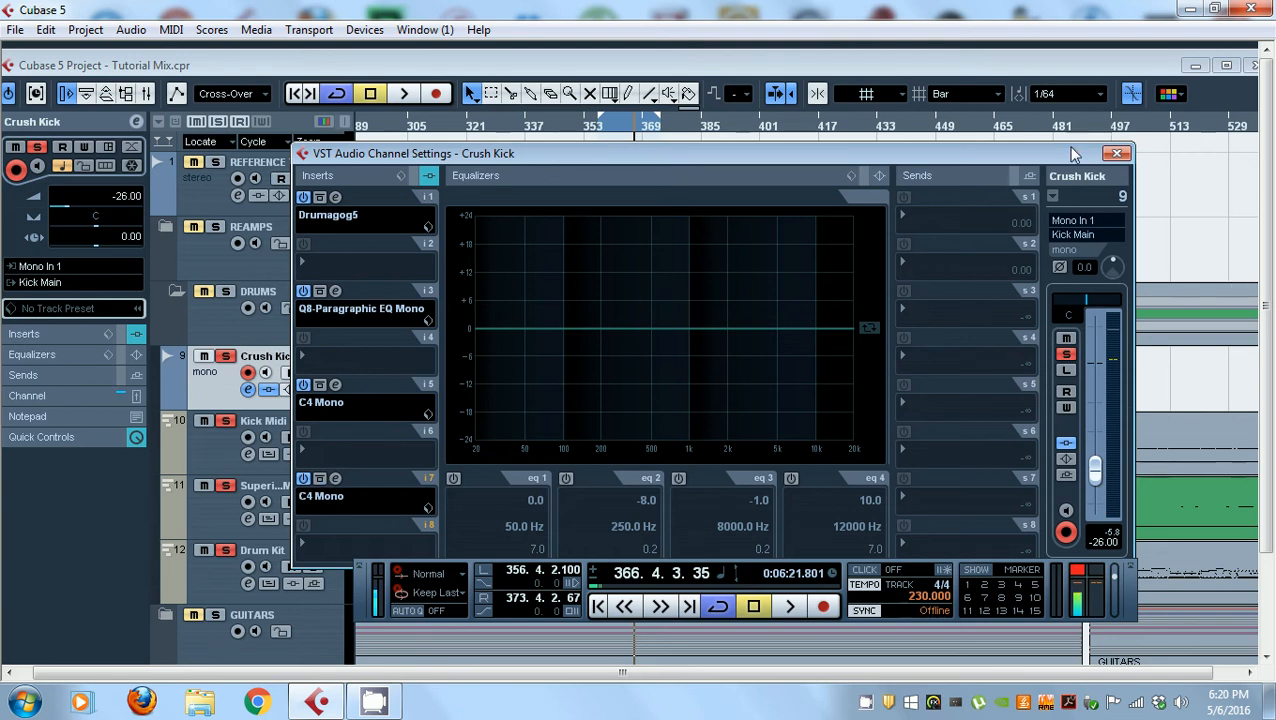
# - Close the Crush Kick channel settings and maximize the project window
pyautogui.click(1116, 155)
pyautogui.scroll(-2, 519, 416)
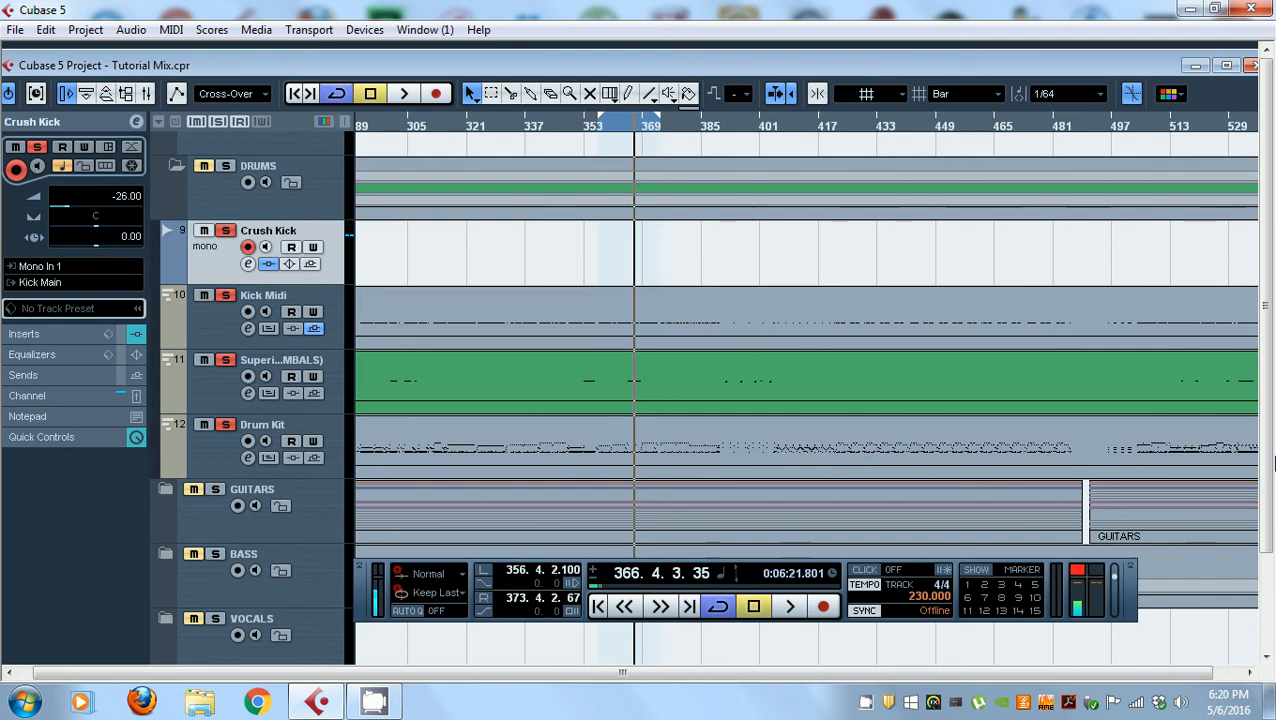
pyautogui.click(1226, 65)
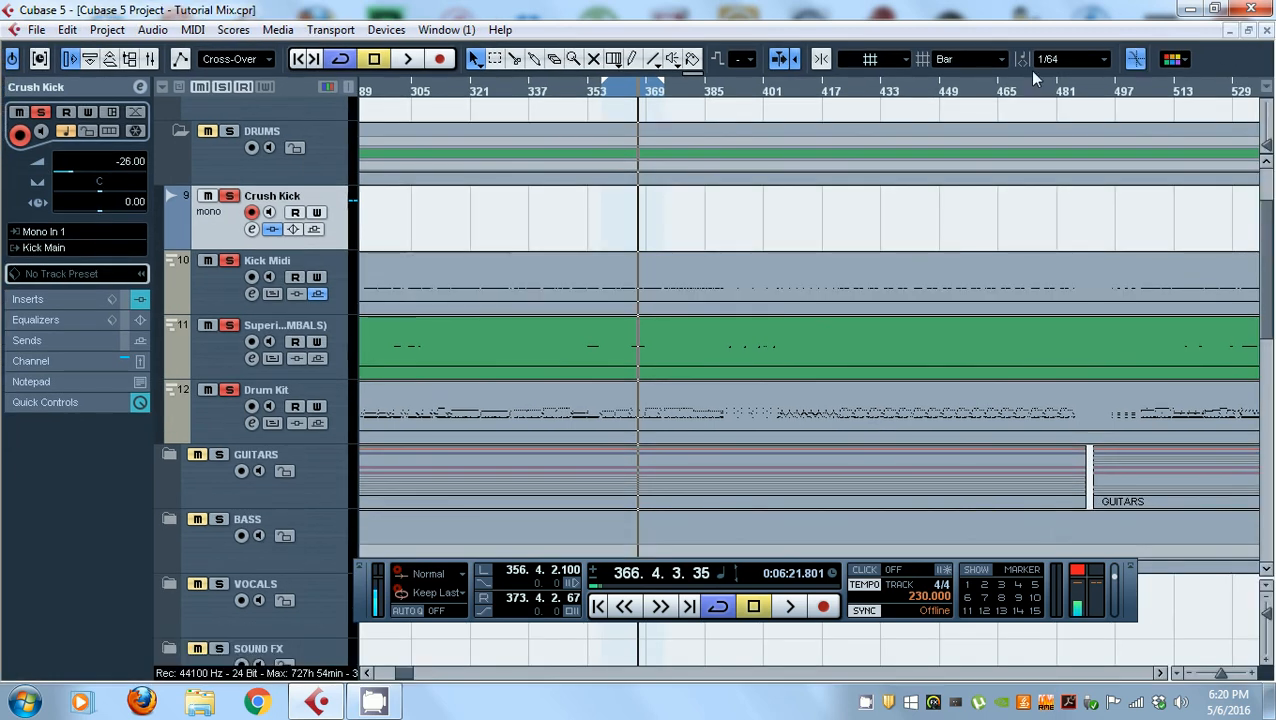
# - Select the MIDI part on the Kick Midi track and make Superior (CYMBALS) the active track
pyautogui.click(519, 296)
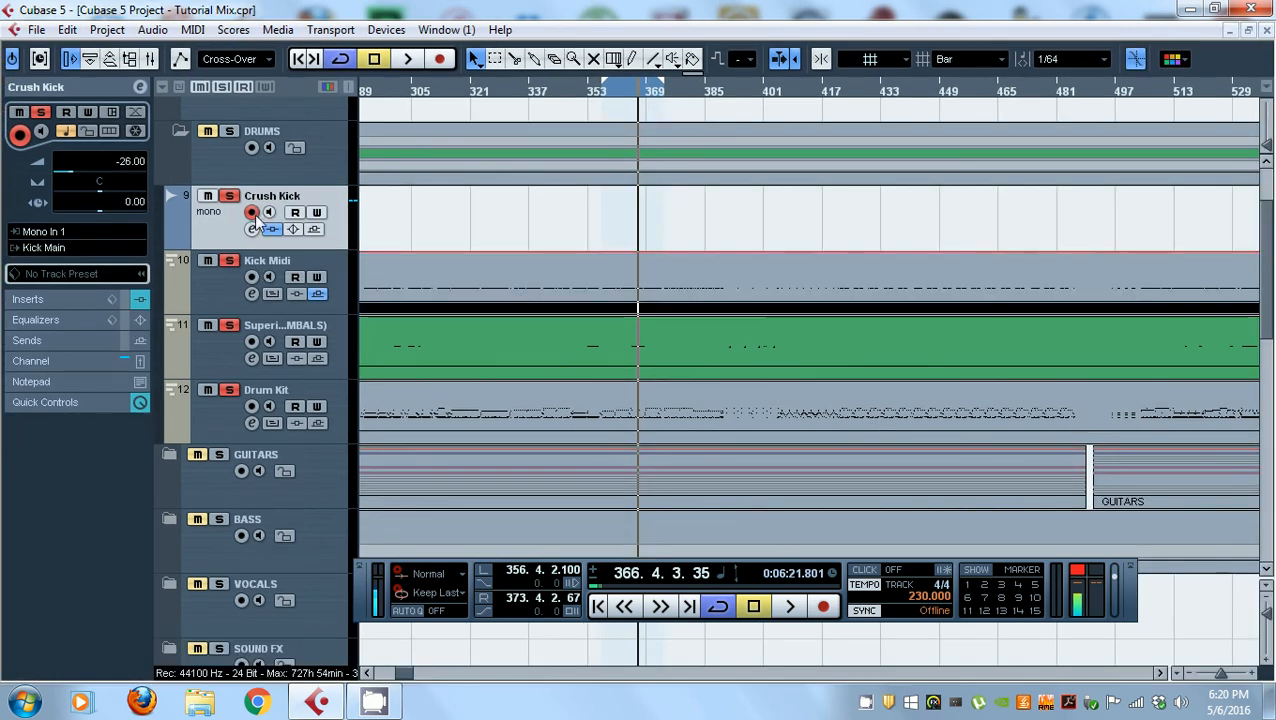
pyautogui.click(224, 357)
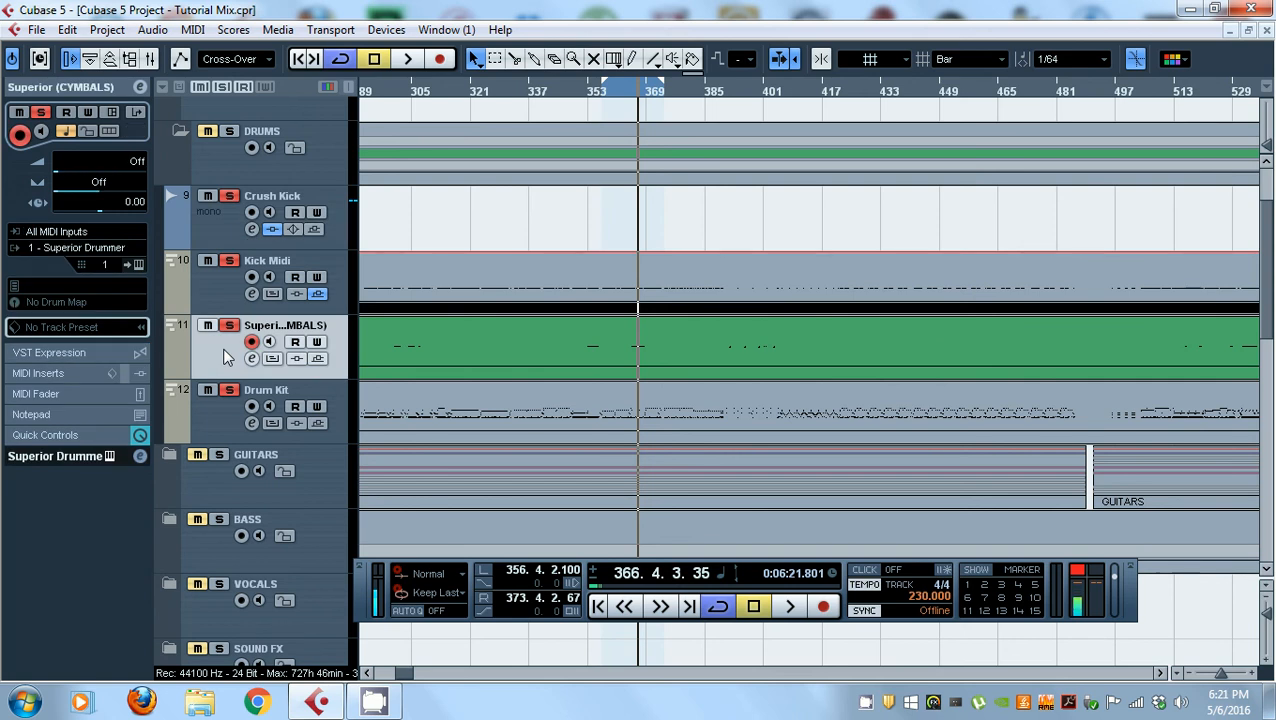
# - Open Superior Drummer from the Superior (CYMBALS) track, examine its drum kit construction and mixer pages, and close it
pyautogui.click(139, 264)
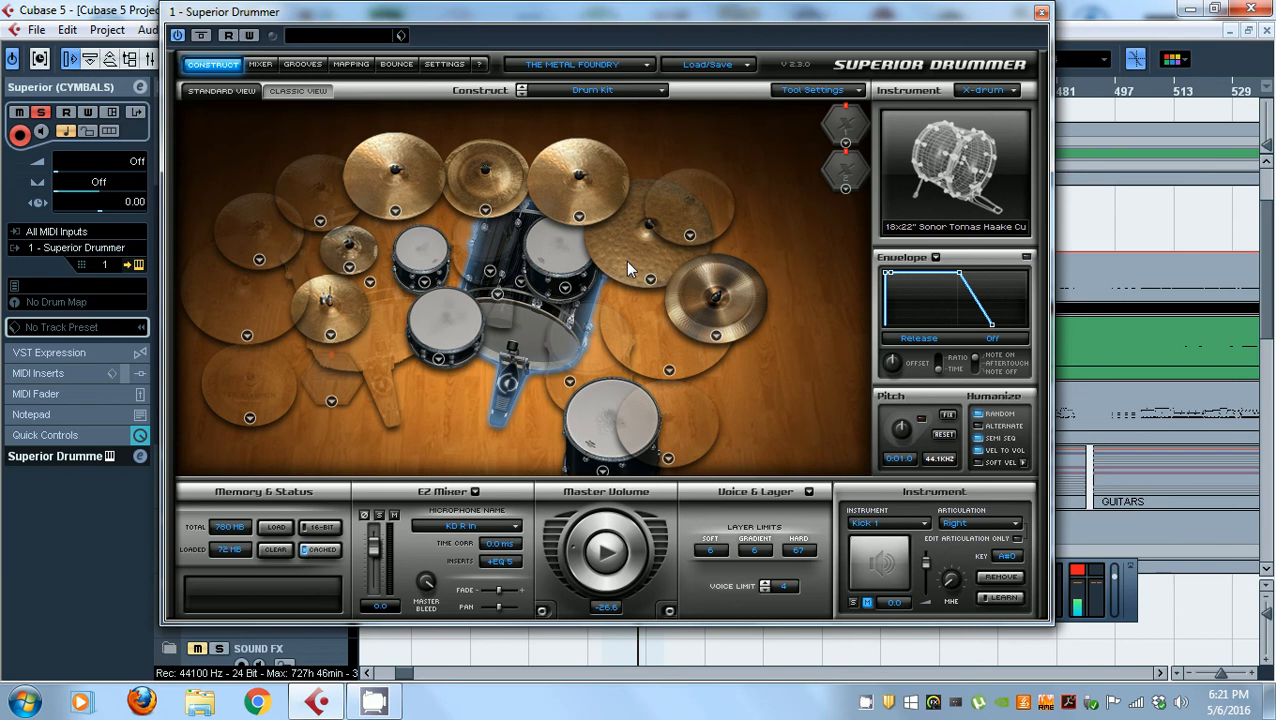
pyautogui.click(258, 64)
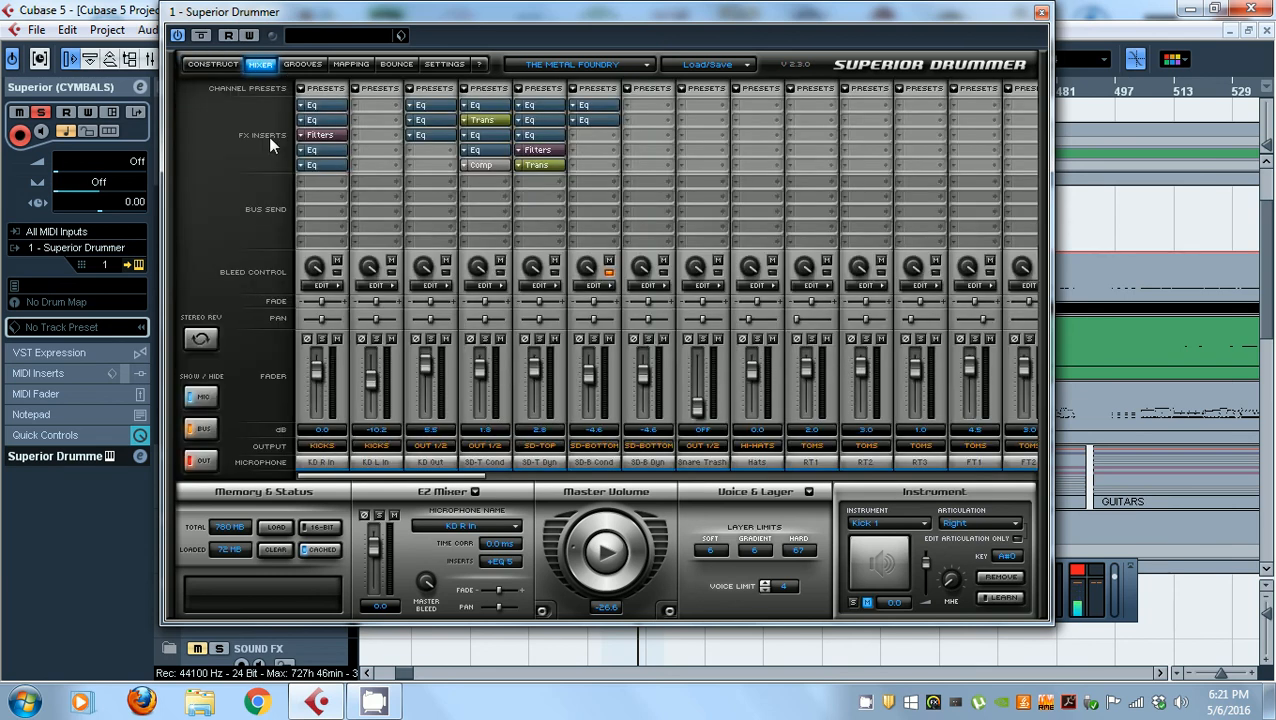
pyautogui.click(221, 68)
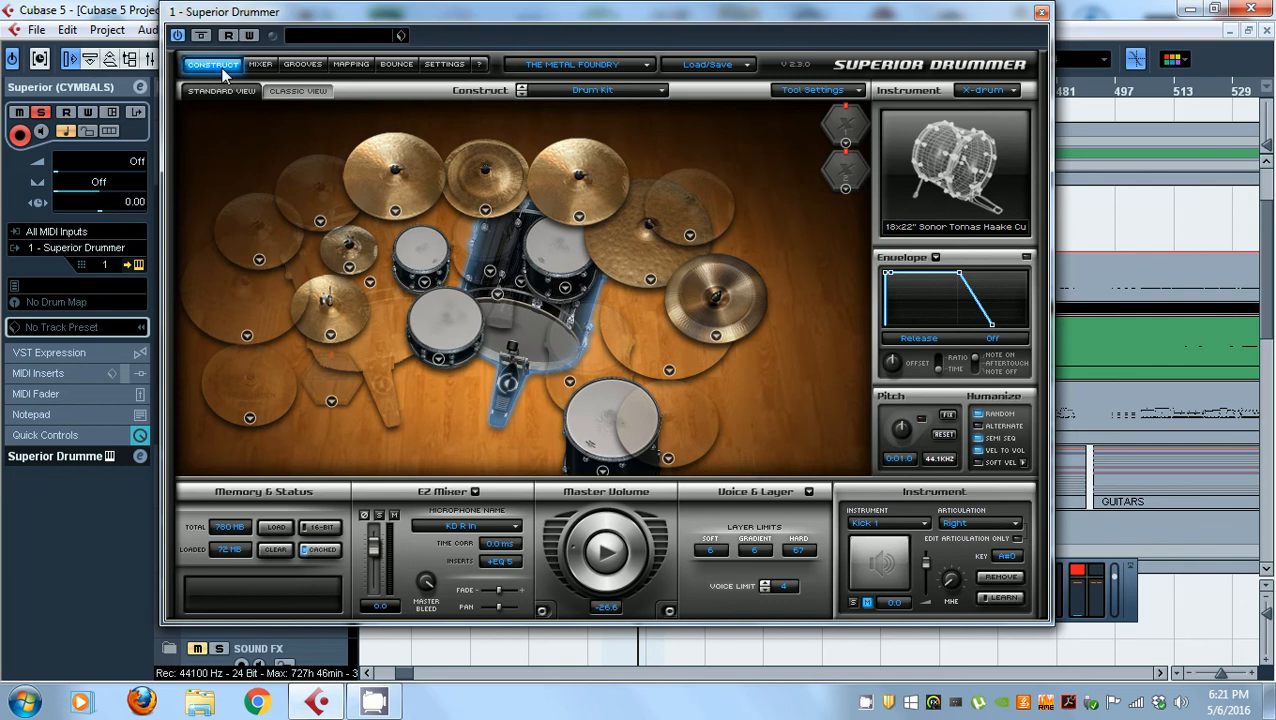
pyautogui.click(258, 67)
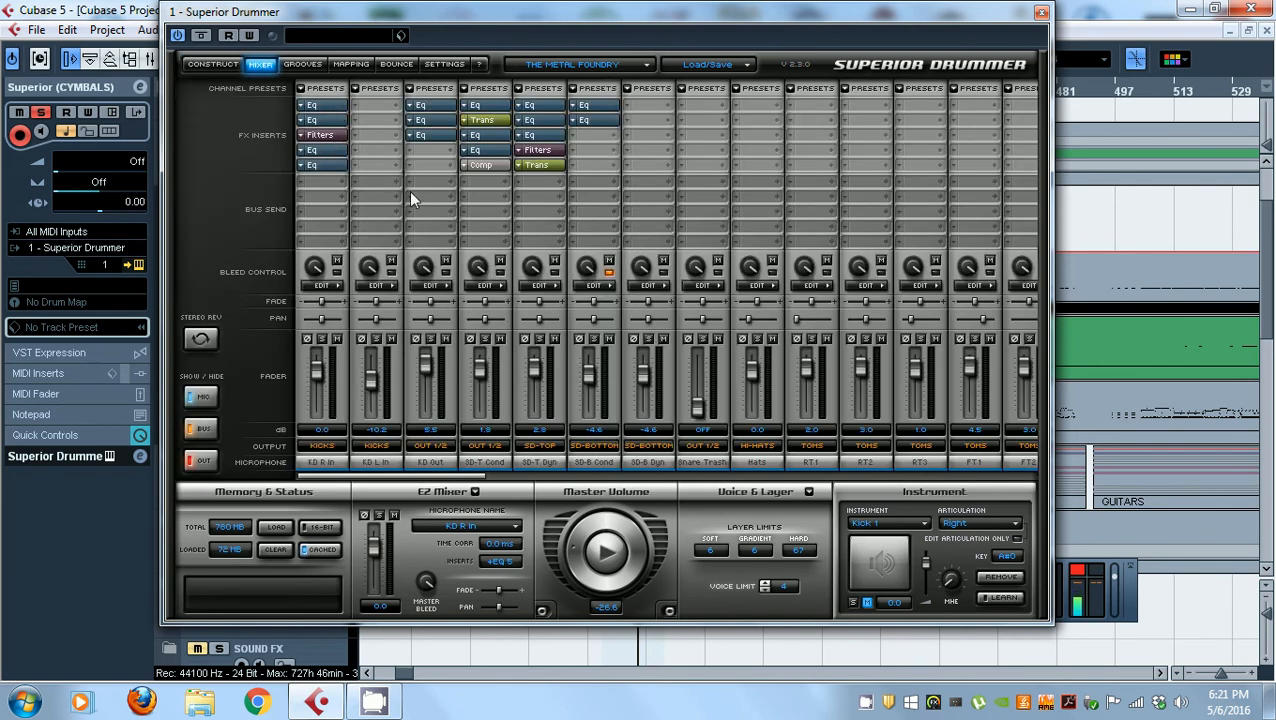
pyautogui.click(139, 265)
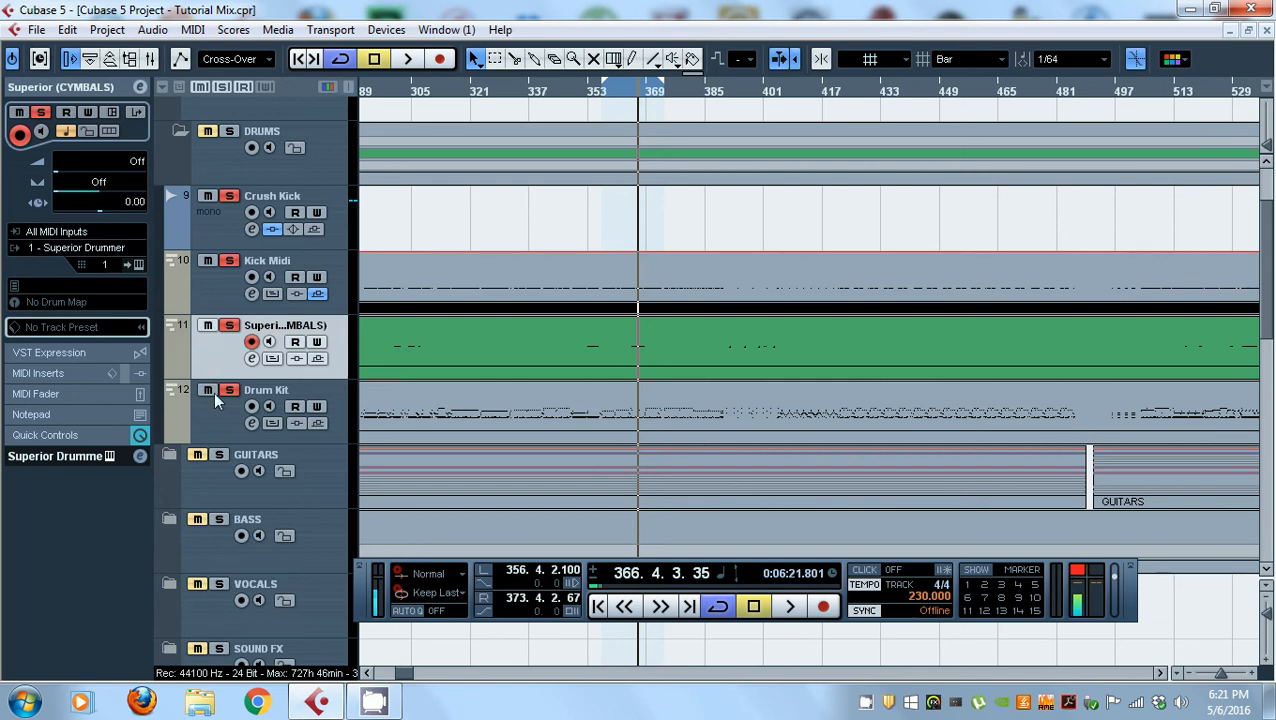
# - Open Kontakt from the Drum Kit track and examine the snare instruments in the rack and the output mixer channels
pyautogui.click(218, 414)
pyautogui.click(139, 264)
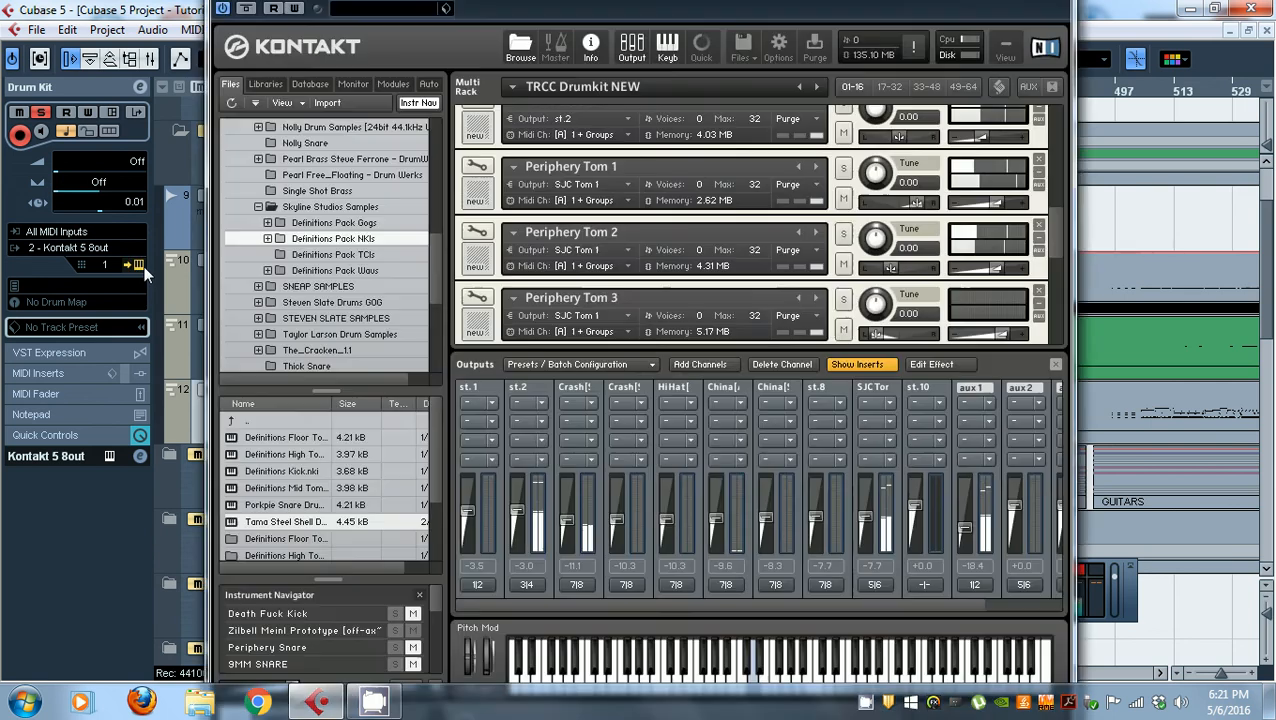
pyautogui.scroll(3, 703, 283)
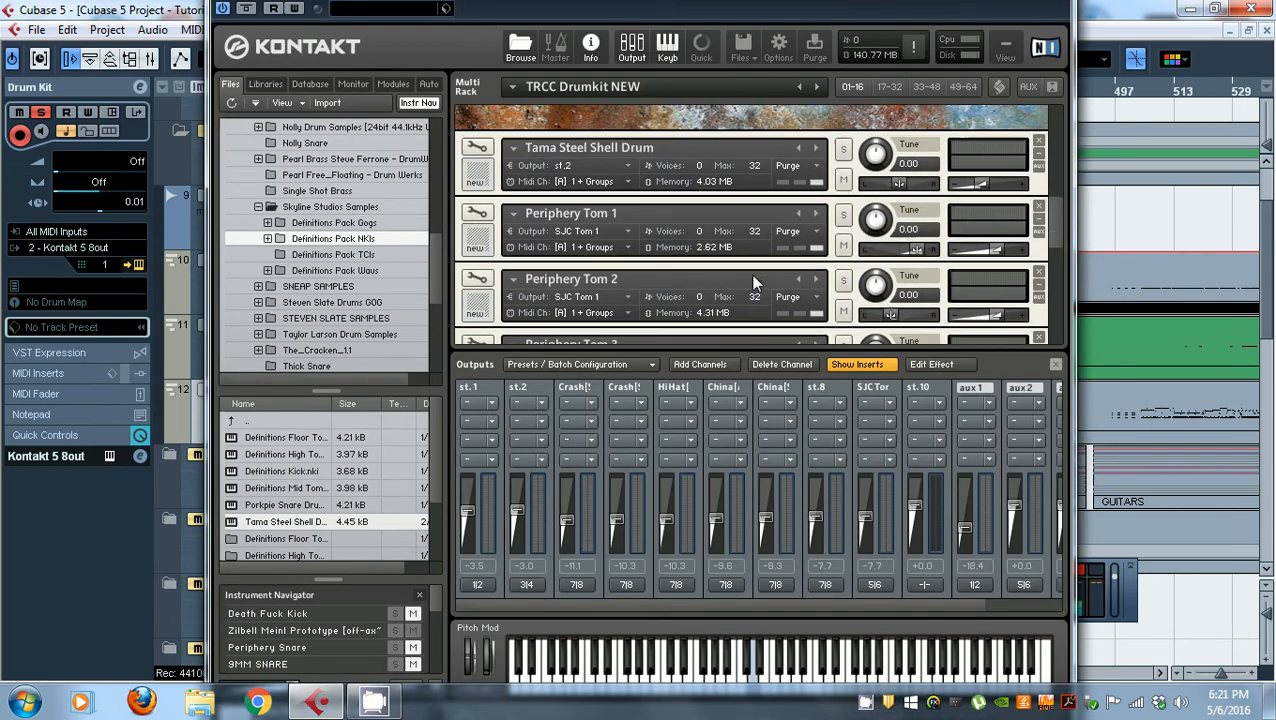
pyautogui.scroll(5, 754, 285)
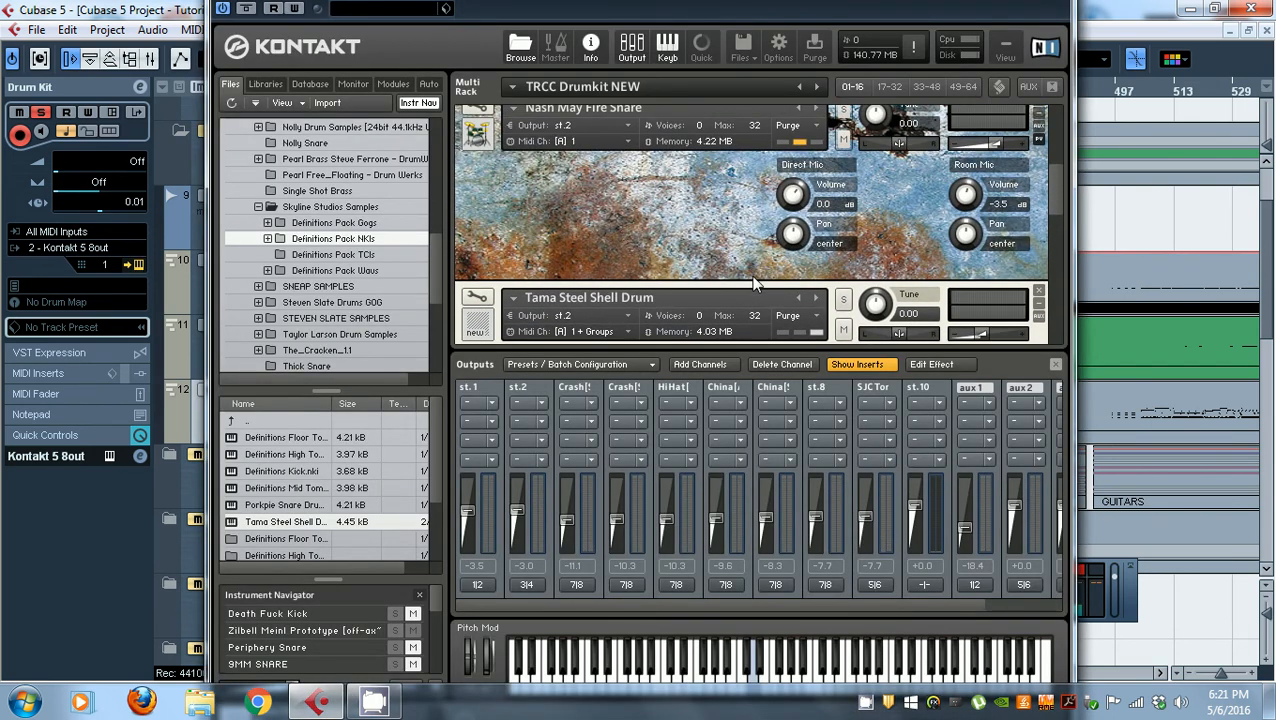
pyautogui.scroll(-1, 754, 284)
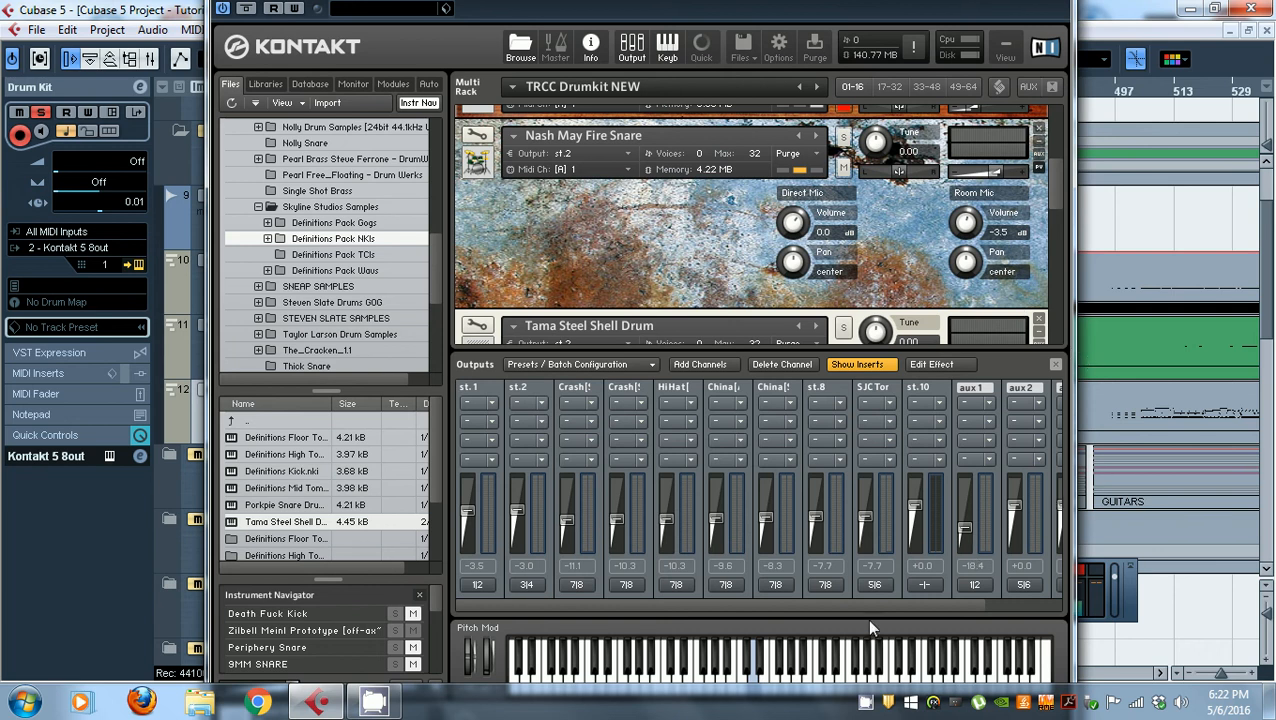
pyautogui.moveTo(862, 603); pyautogui.dragTo(948, 599)
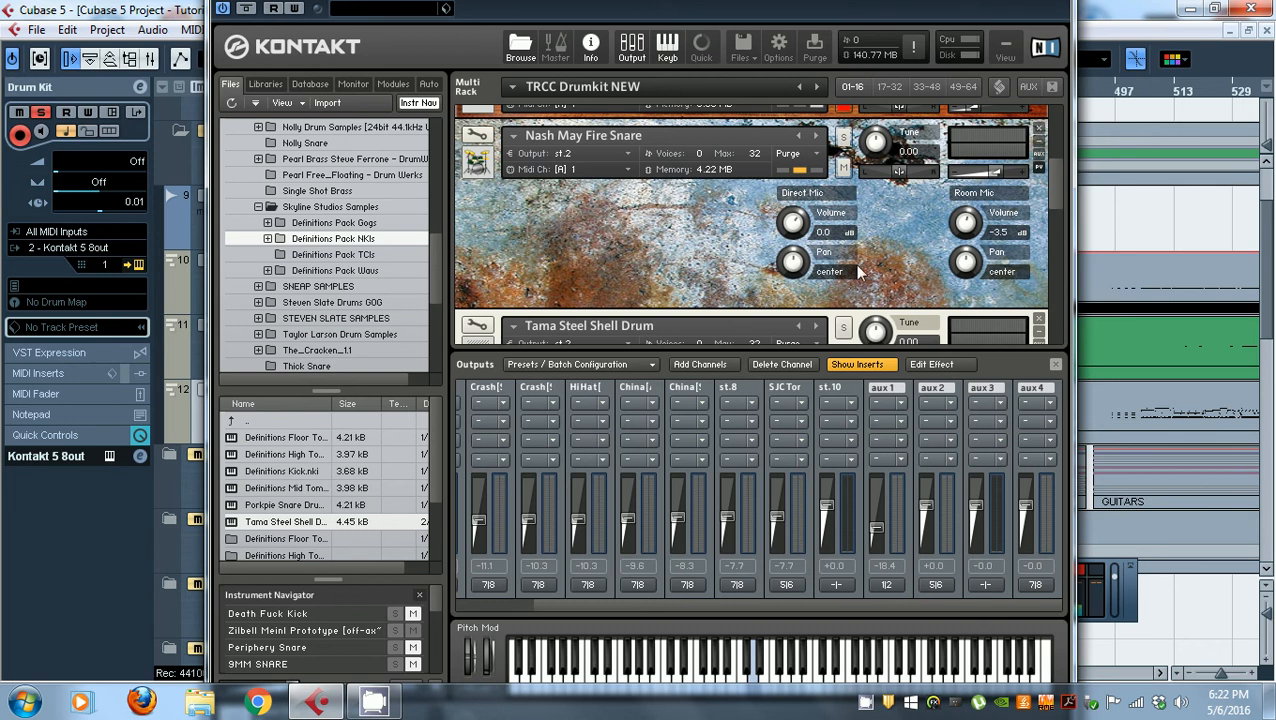
# - Examine the Nash May Fire Snare's direct and room mic controls, the Tama Steel Shell Drum and the Periphery Tom instruments
pyautogui.scroll(-2, 856, 271)
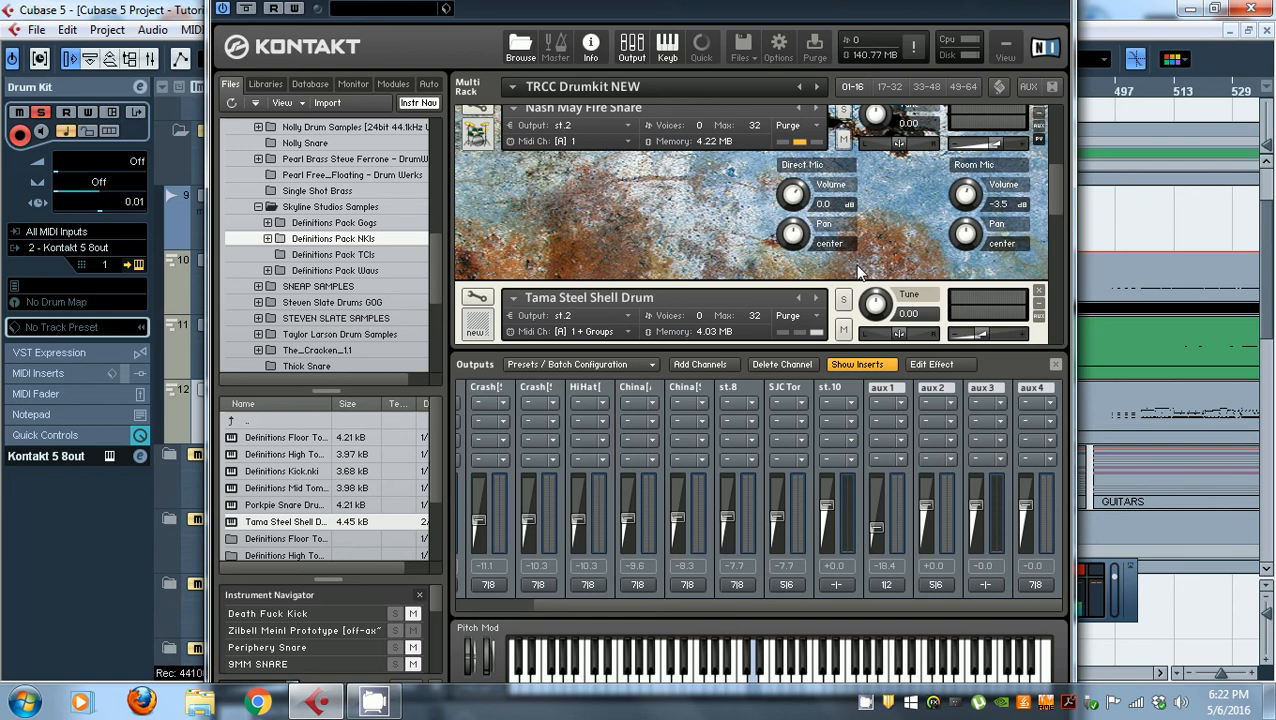
pyautogui.scroll(-1, 857, 271)
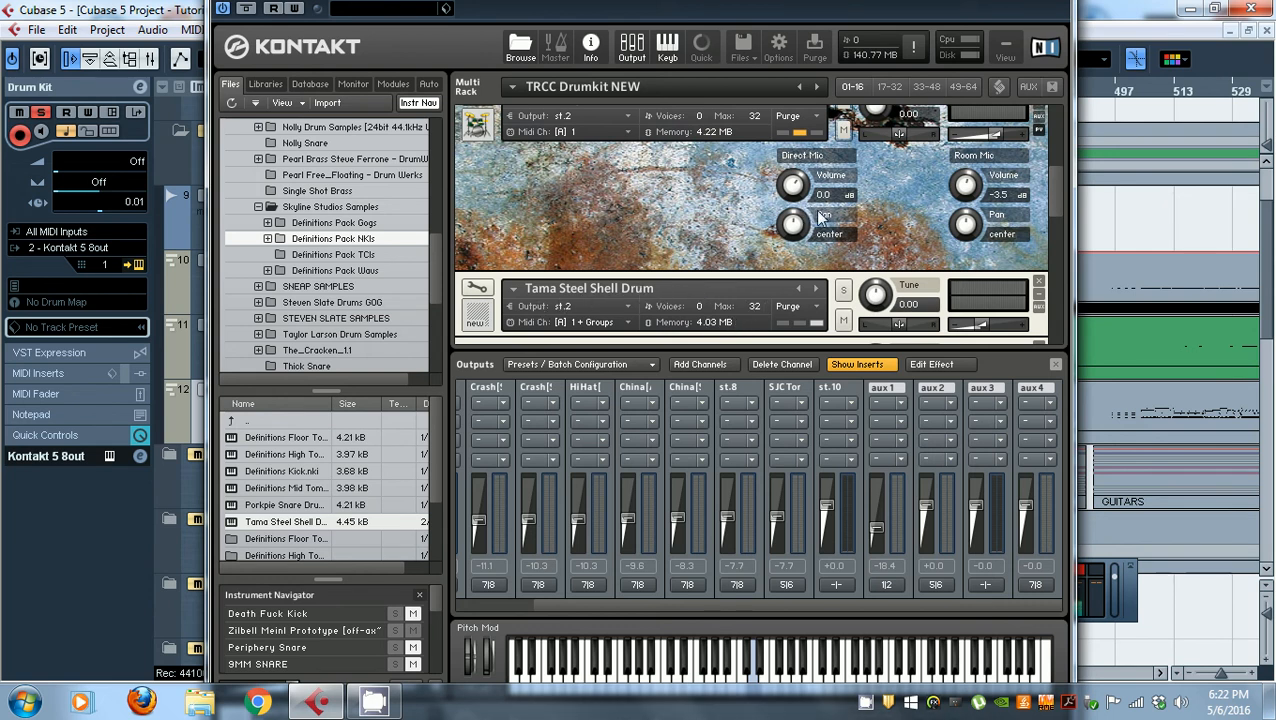
pyautogui.scroll(1, 810, 228)
pyautogui.scroll(-1, 810, 228)
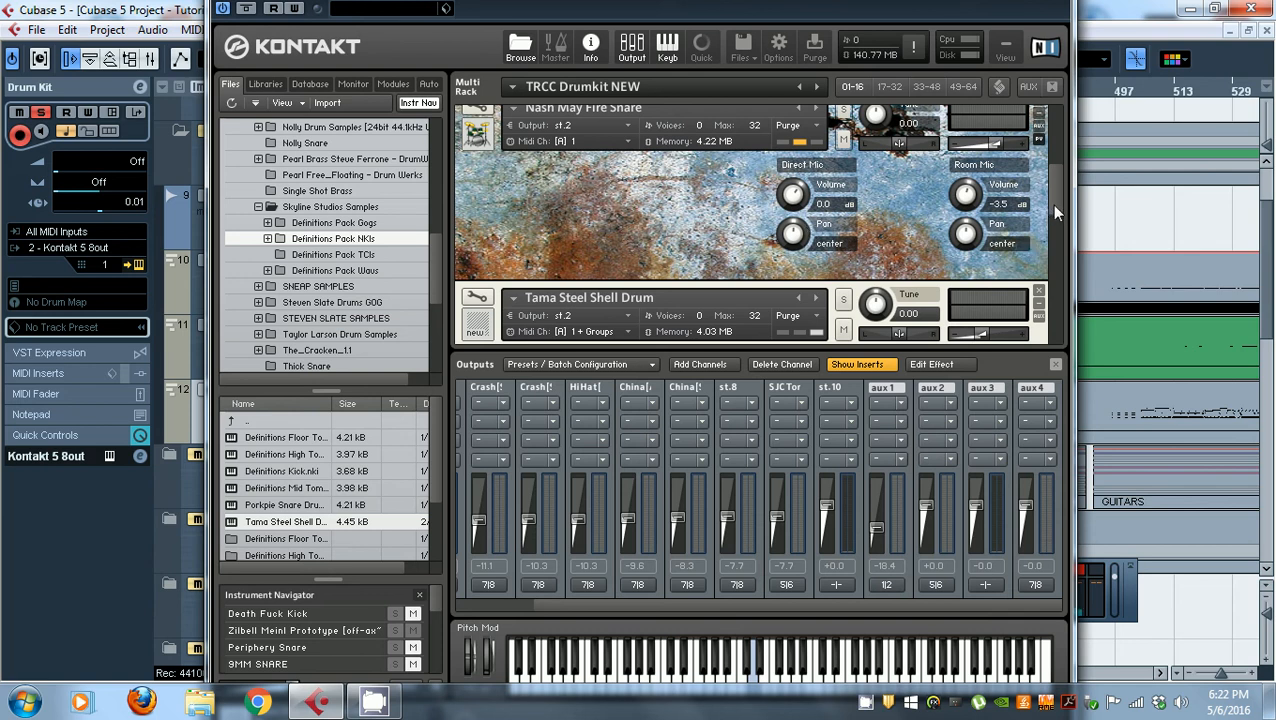
pyautogui.moveTo(1051, 204); pyautogui.dragTo(1052, 248)
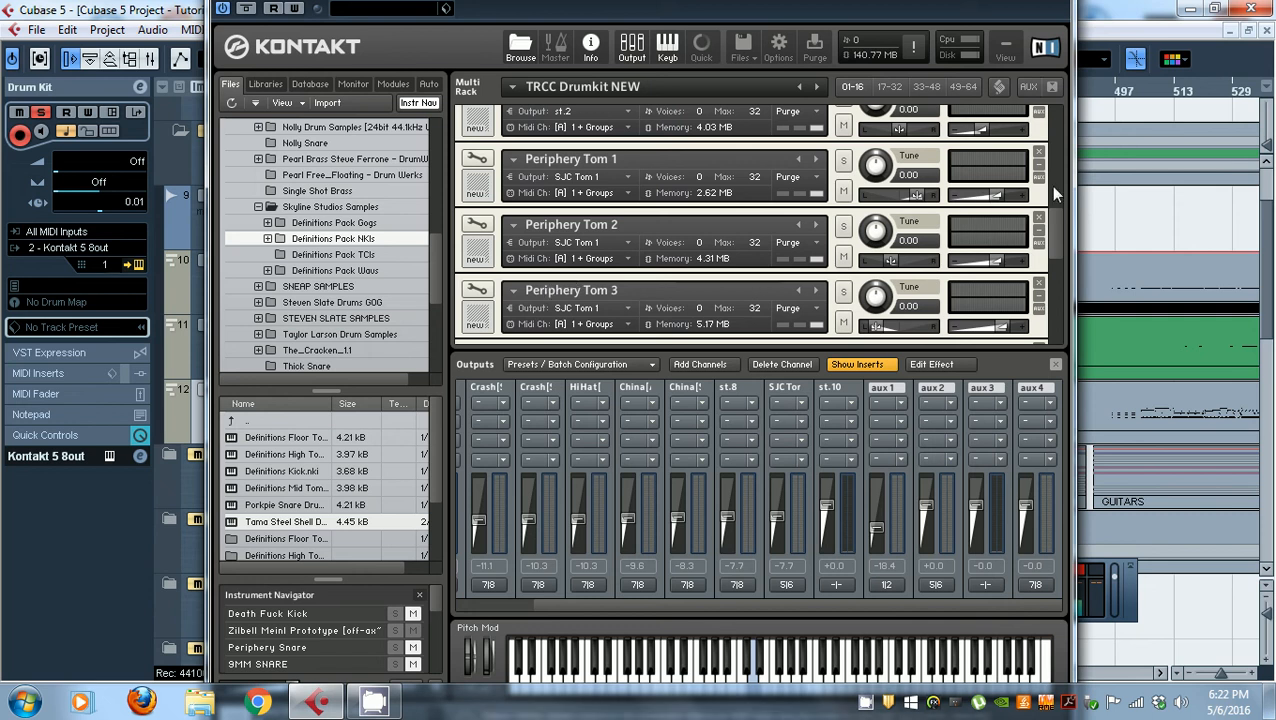
# - Review the crash, china and hi-hat instruments in the rack and show the contents of the Truth Custom Emerald [Cymbals] folder
pyautogui.moveTo(1053, 229); pyautogui.dragTo(1050, 272)
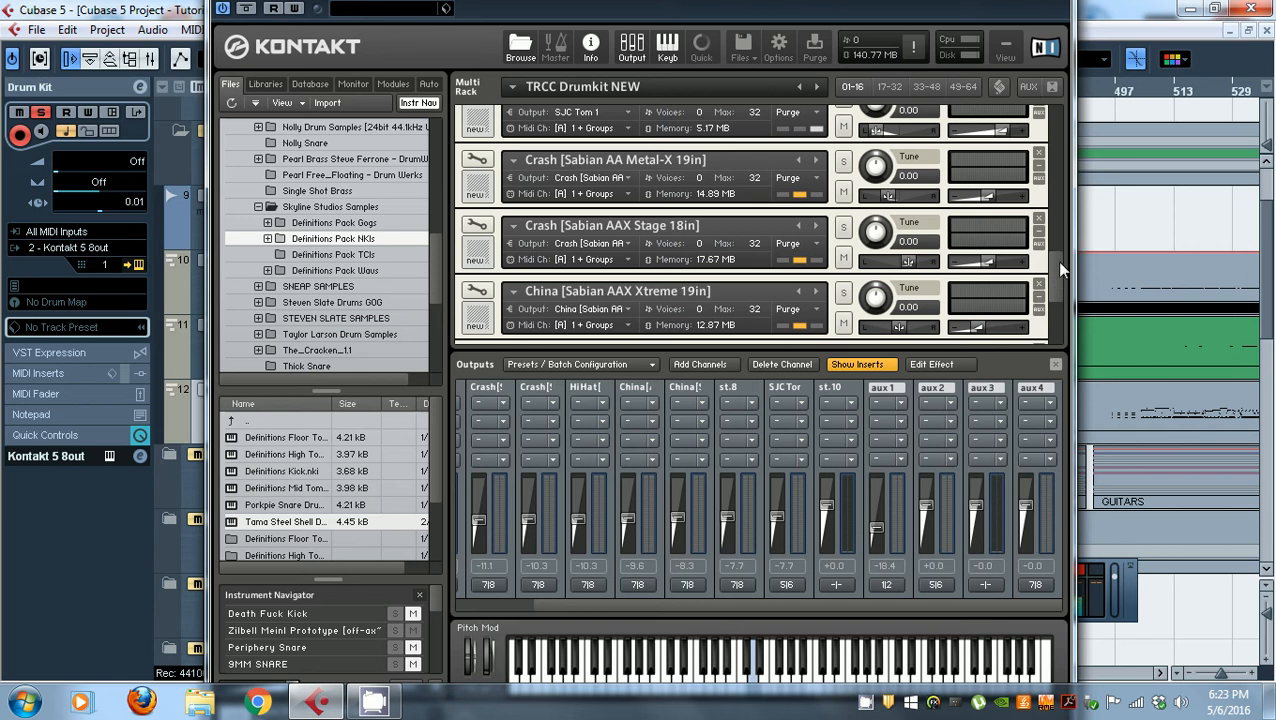
pyautogui.scroll(-1, 729, 201)
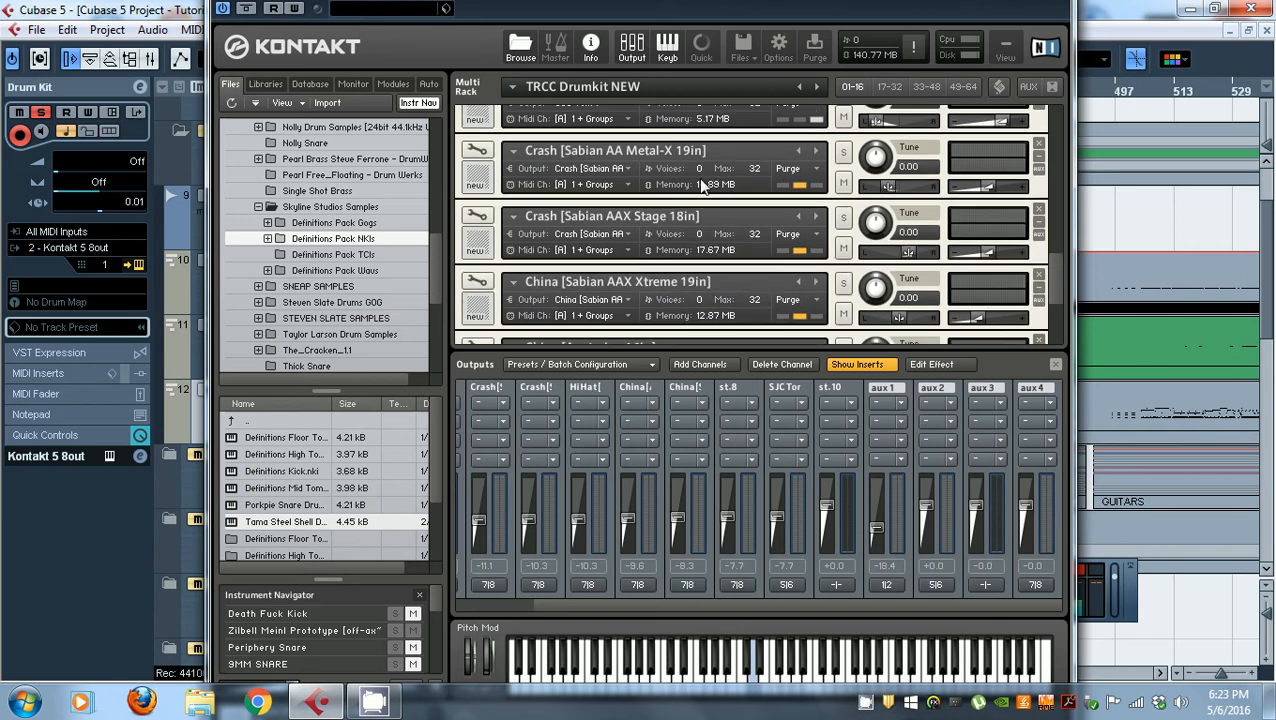
pyautogui.scroll(-1, 629, 238)
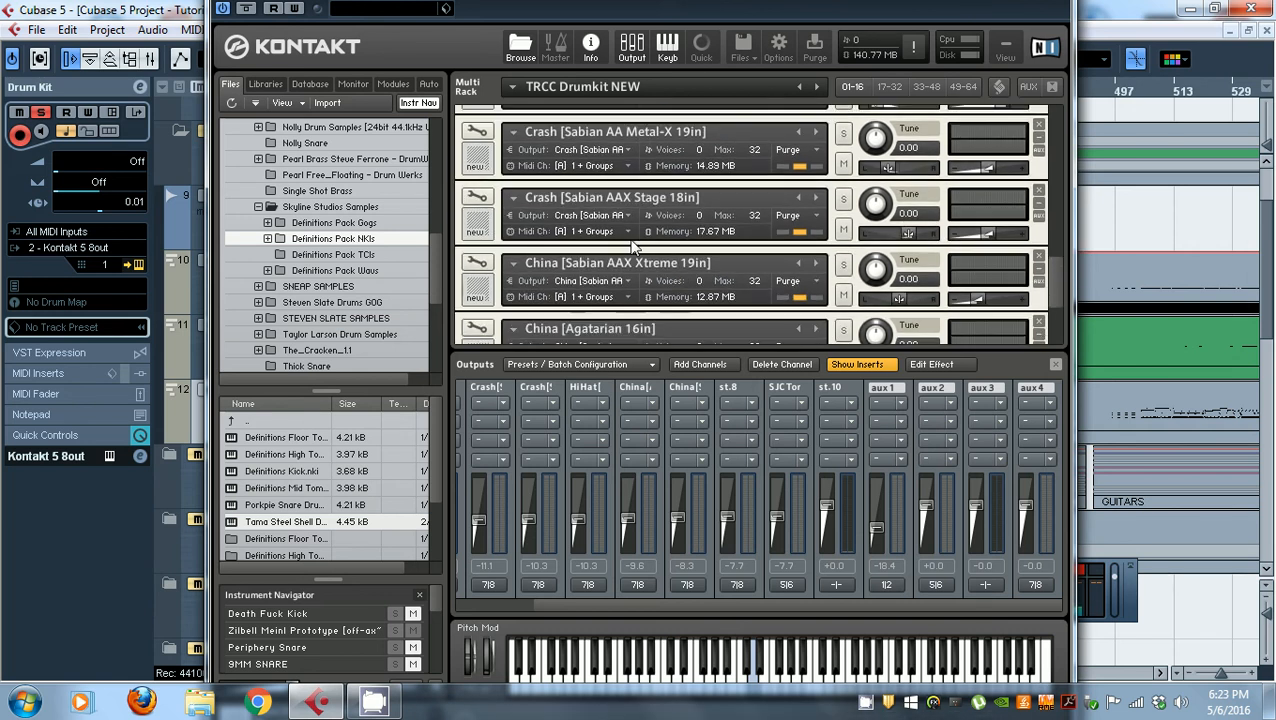
pyautogui.scroll(-2, 632, 240)
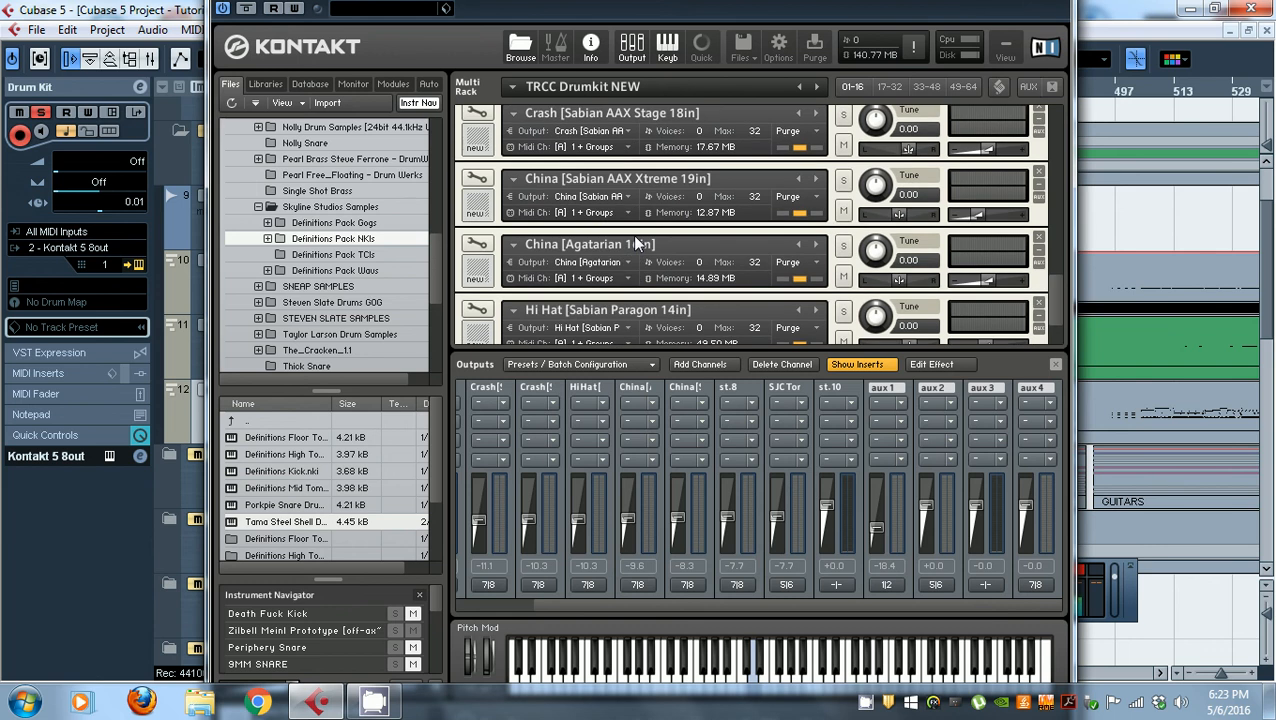
pyautogui.moveTo(434, 270); pyautogui.dragTo(428, 285)
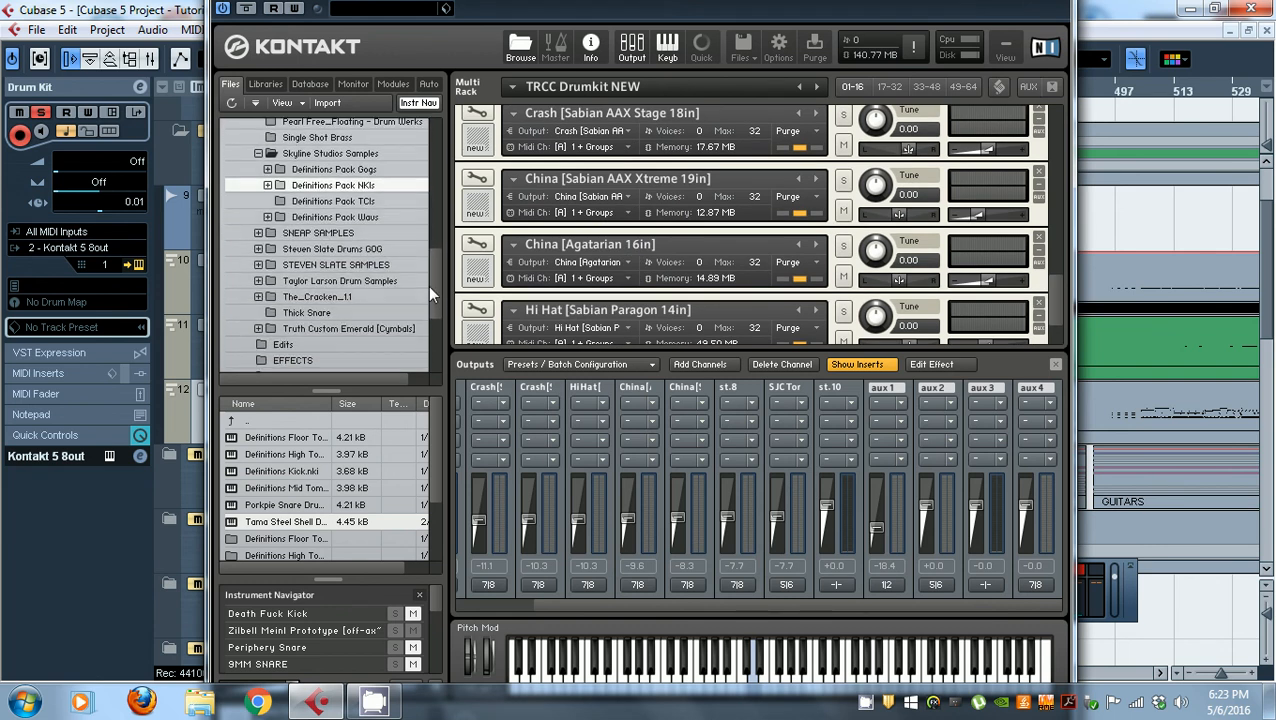
pyautogui.click(295, 330)
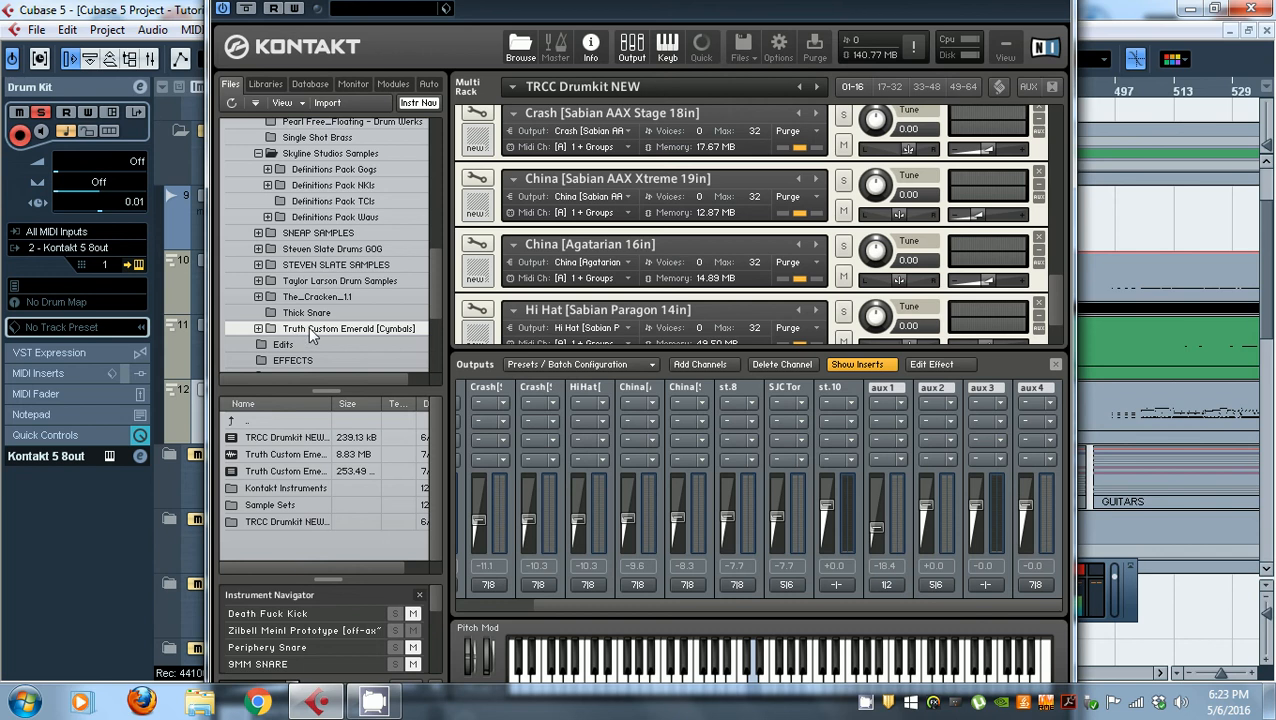
# - Look back through the rack from the cymbals past the Periphery toms to the snares, and close Kontakt
pyautogui.scroll(1, 561, 332)
pyautogui.scroll(3, 561, 332)
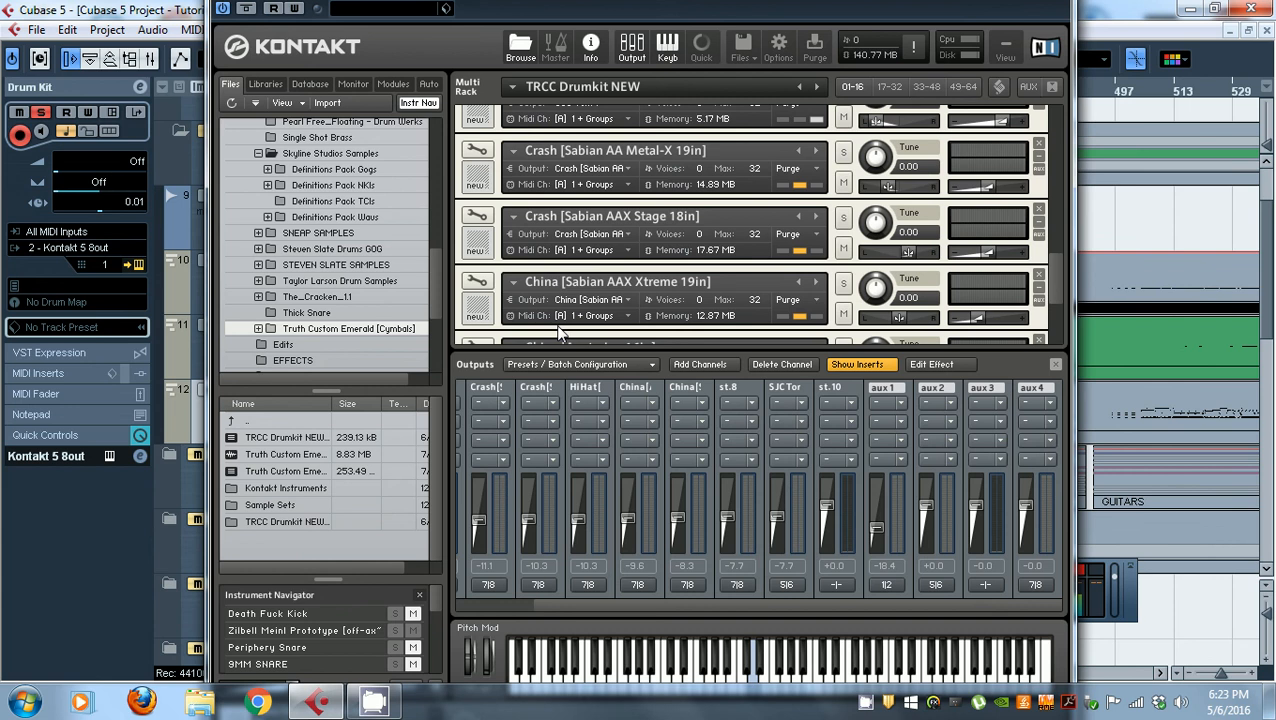
pyautogui.scroll(1, 561, 332)
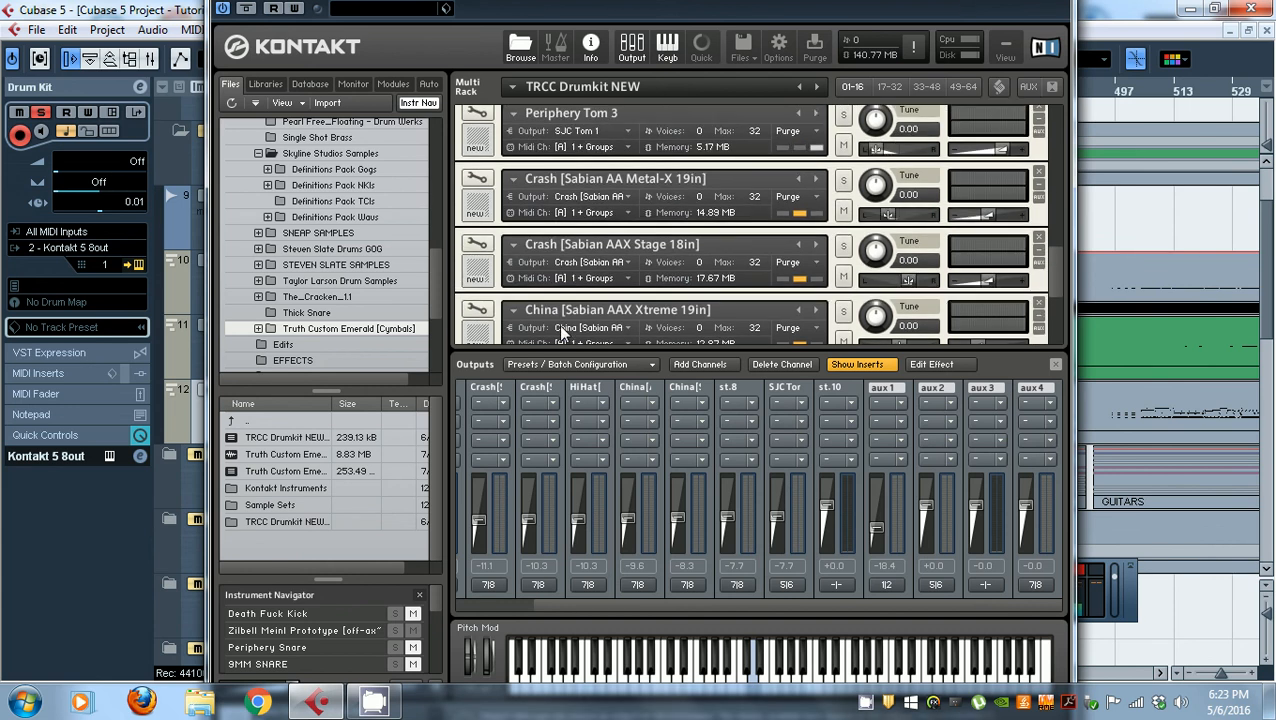
pyautogui.scroll(2, 632, 297)
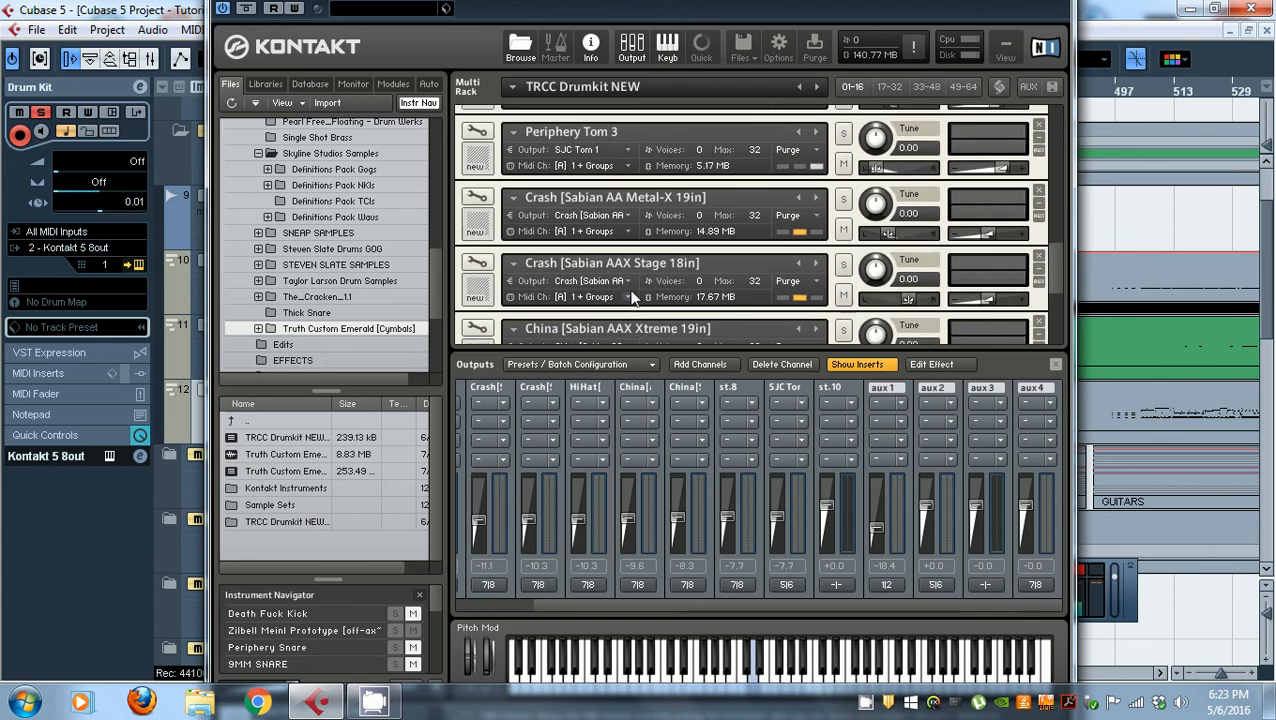
pyautogui.scroll(5, 632, 297)
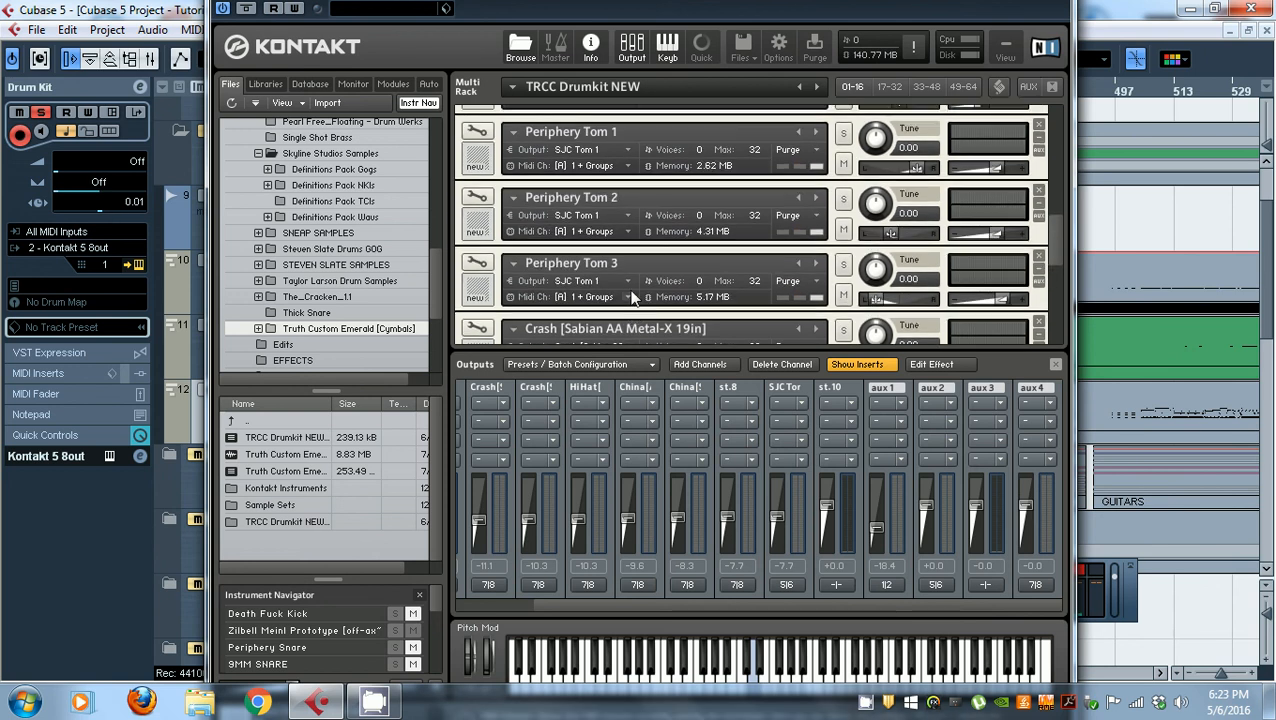
pyautogui.scroll(6, 632, 297)
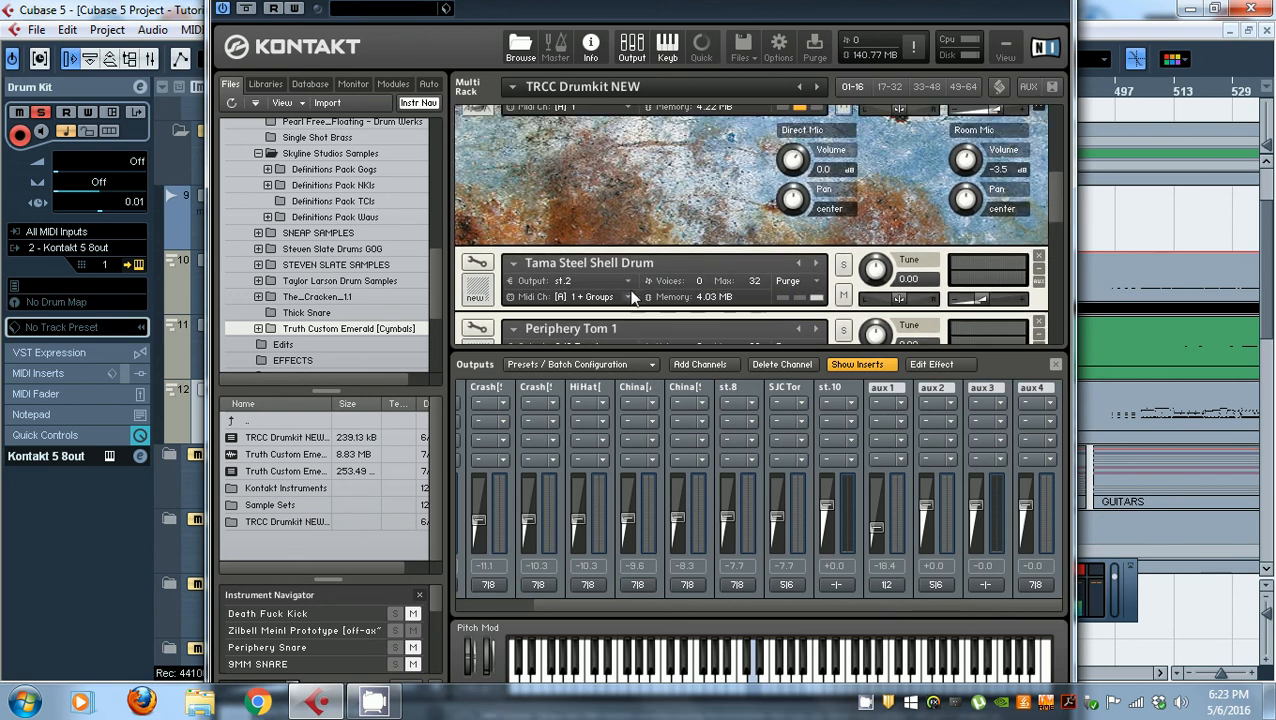
pyautogui.scroll(3, 629, 289)
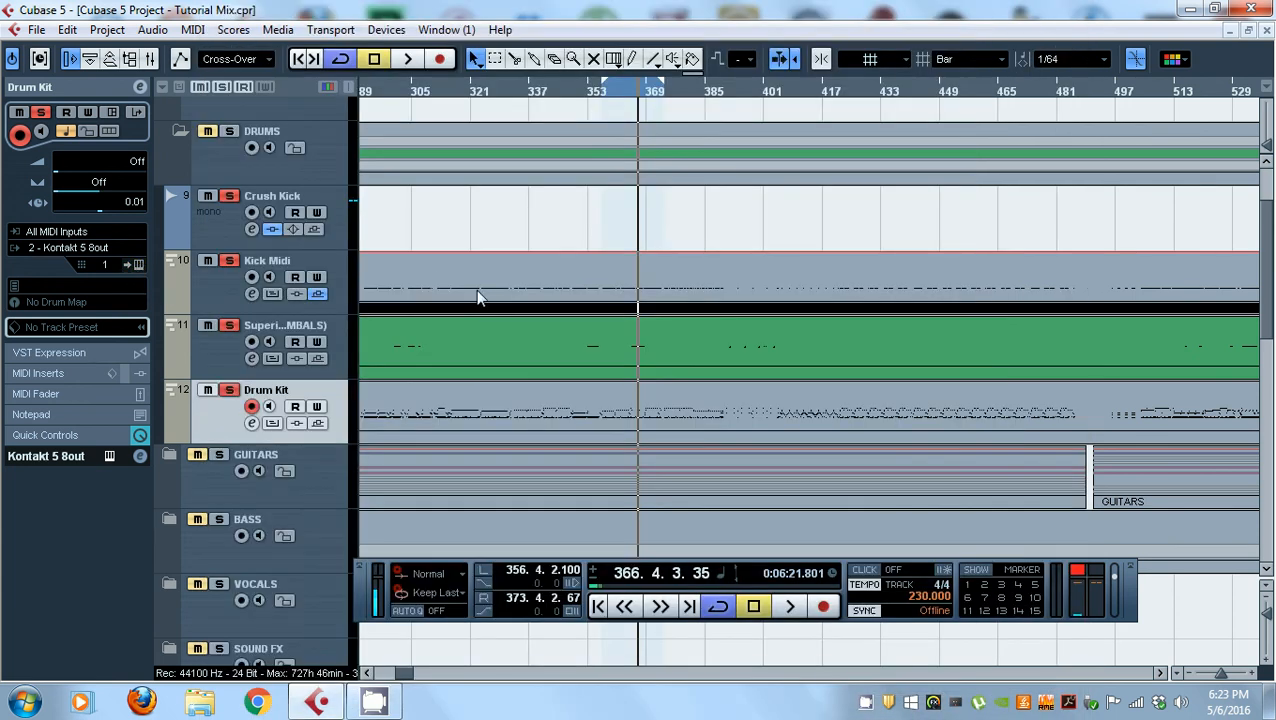
# - Select the Kick Midi and Crush Kick tracks in turn, followed by the Drum Main, Toms Main and Kick Main group tracks
pyautogui.click(230, 277)
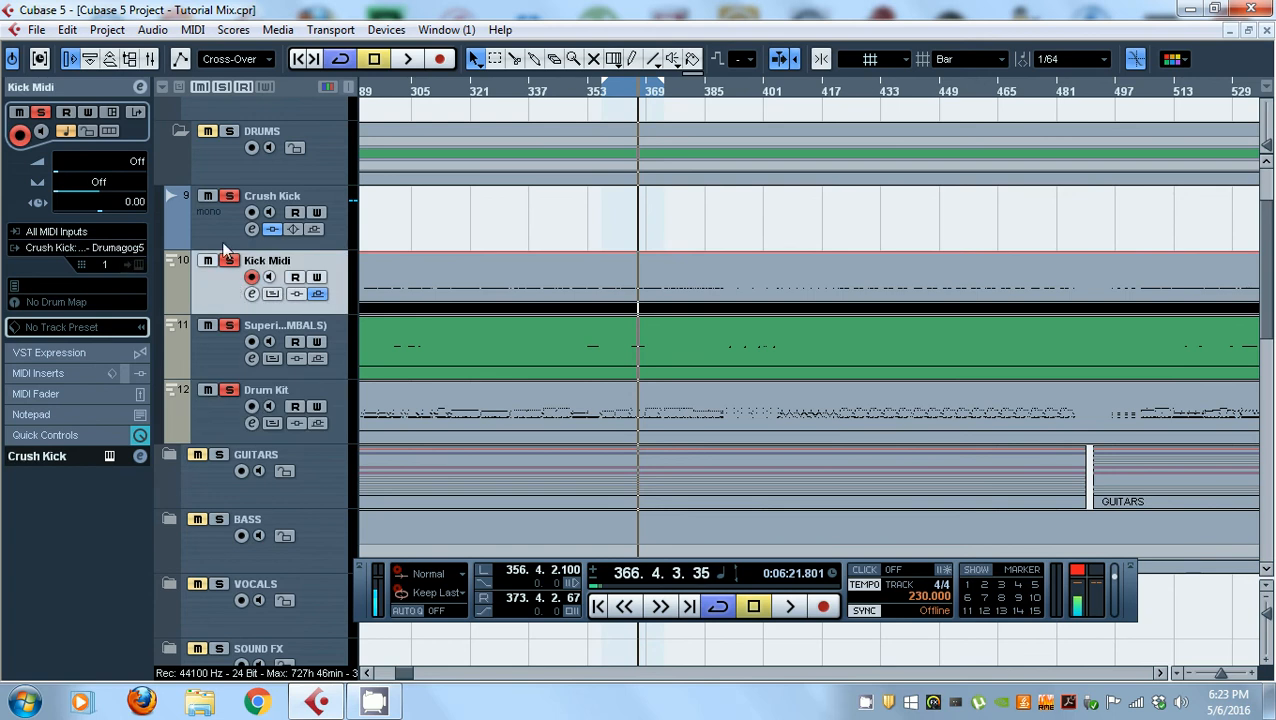
pyautogui.click(221, 241)
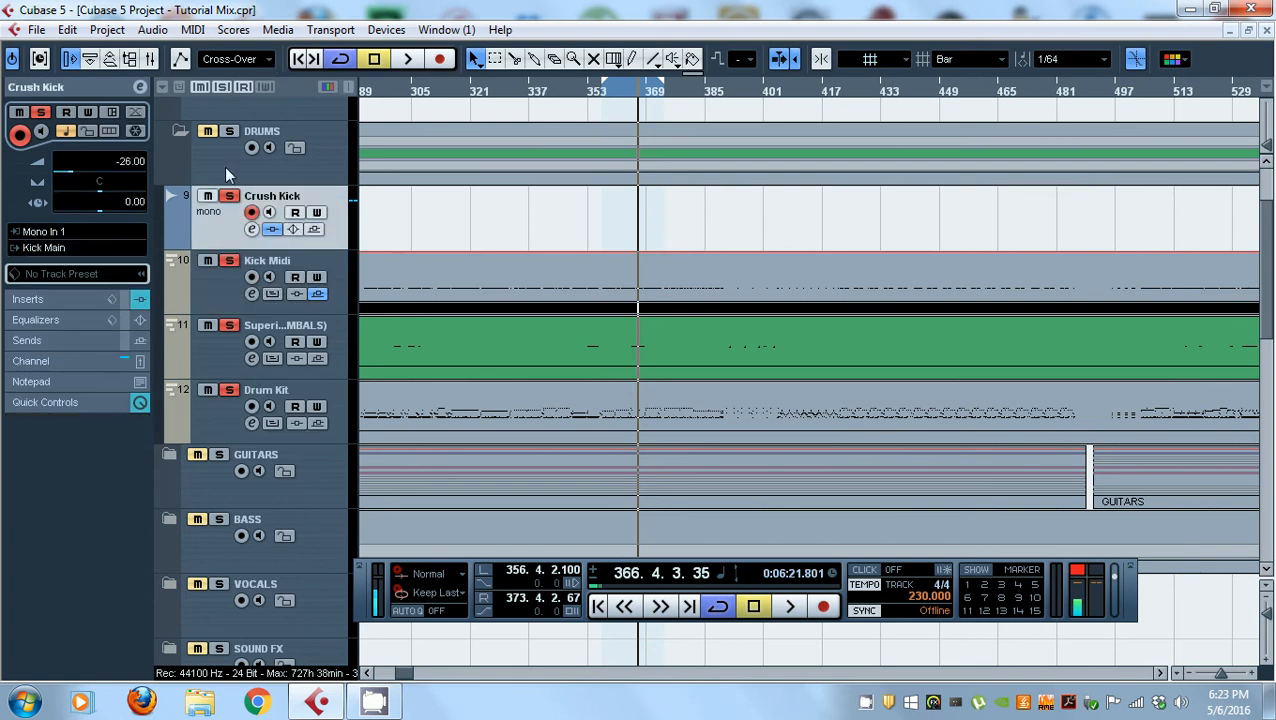
pyautogui.scroll(-10, 247, 328)
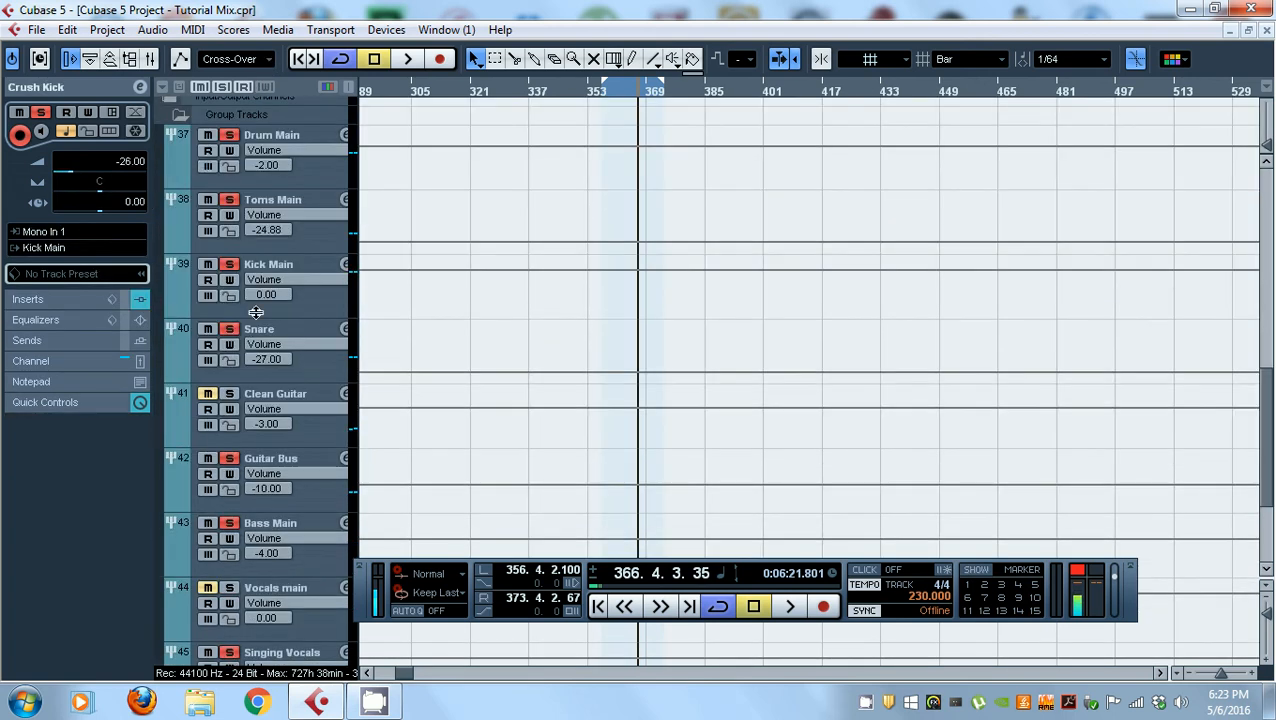
pyautogui.click(312, 180)
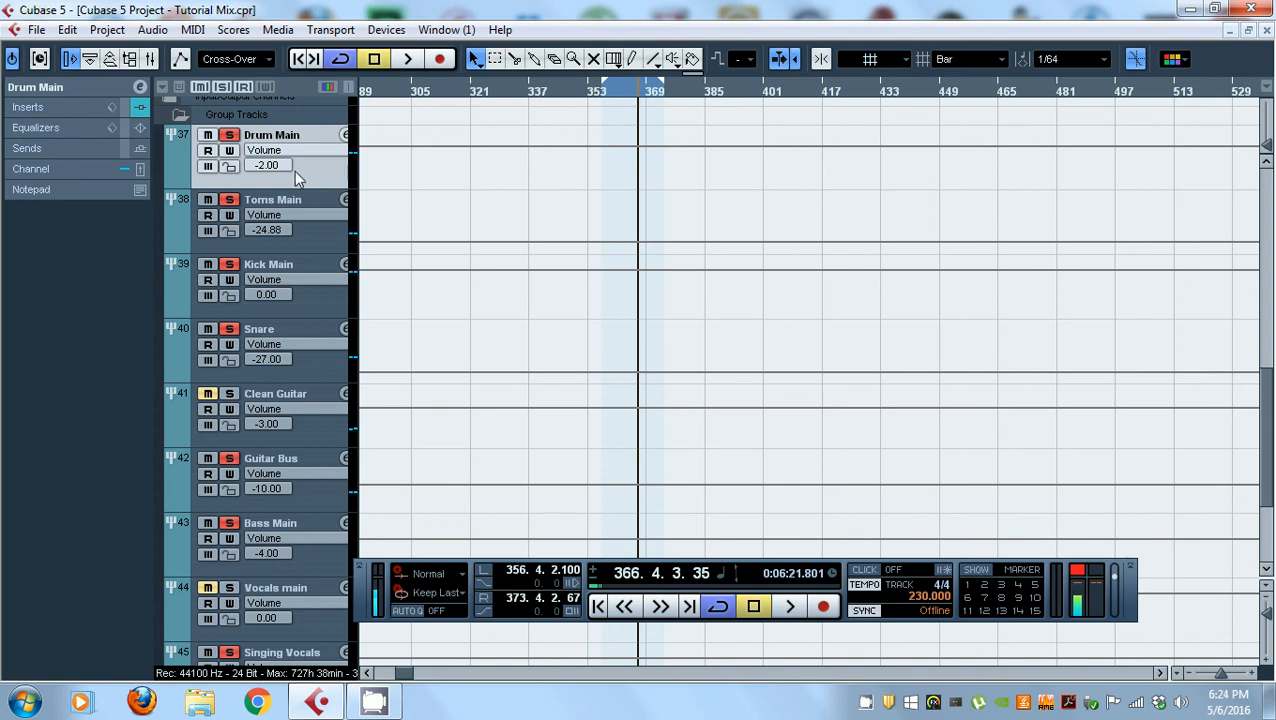
pyautogui.click(312, 250)
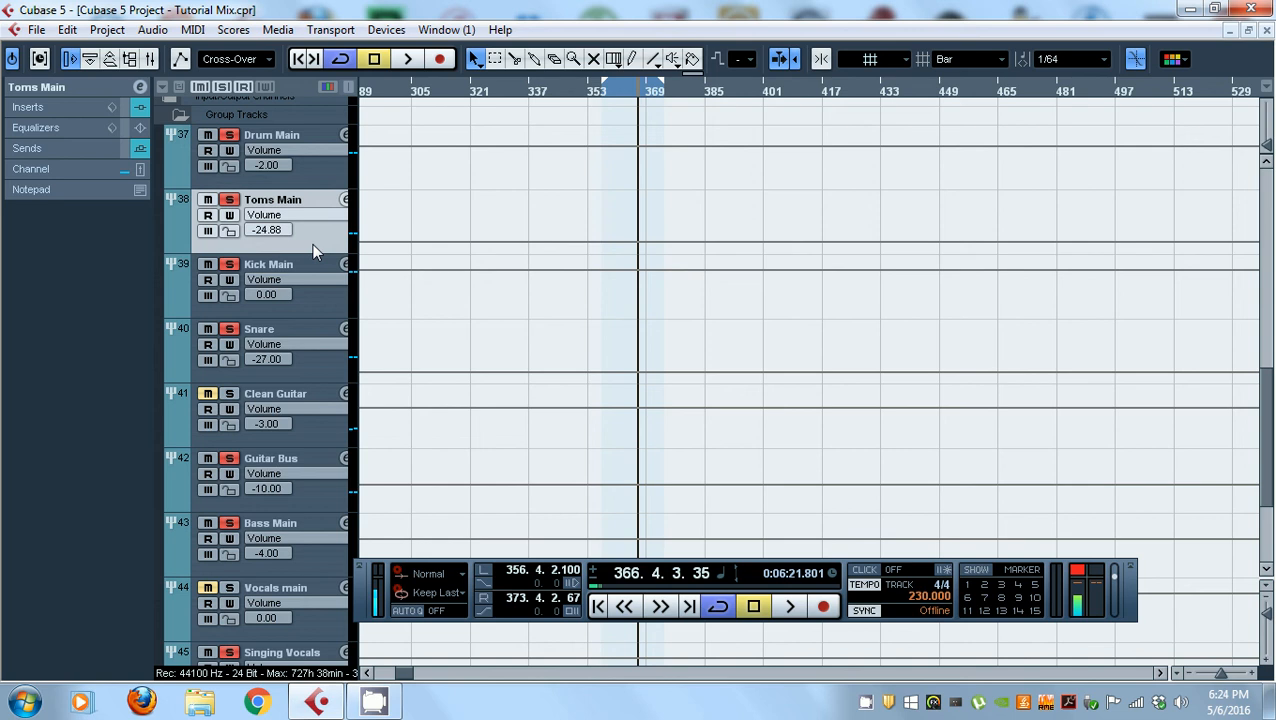
pyautogui.click(315, 305)
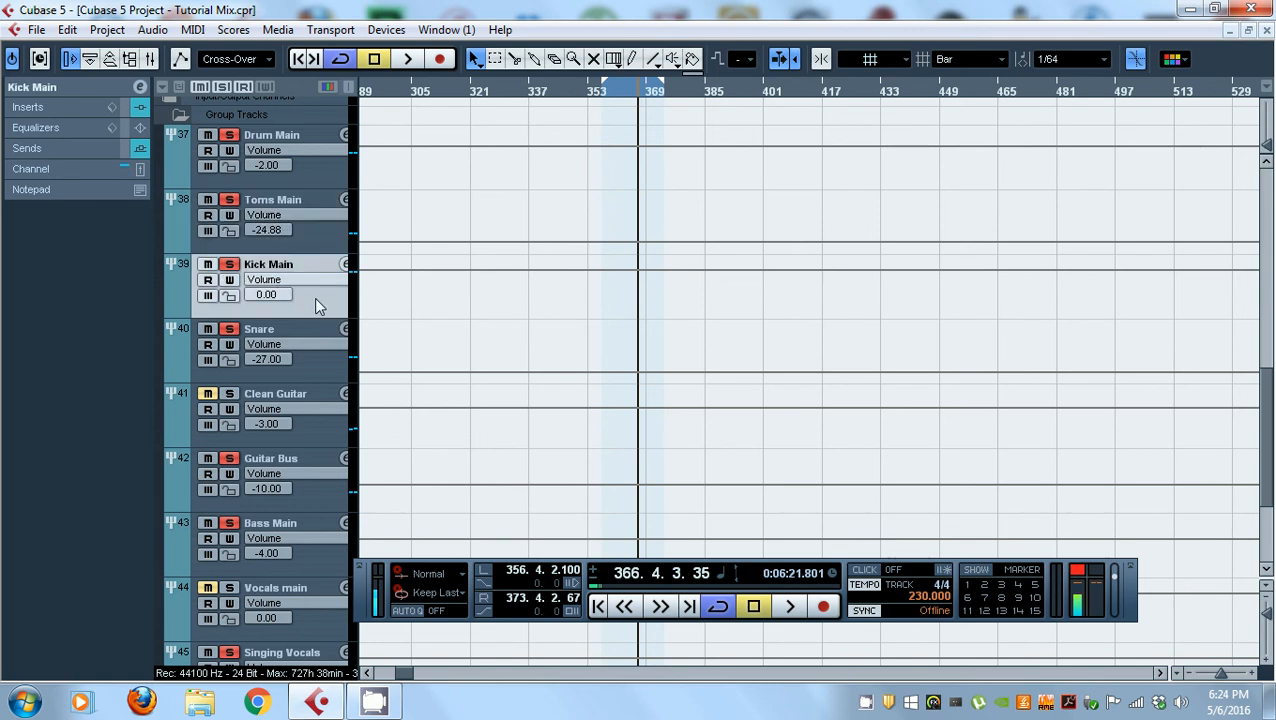
# - Open the Kick Main channel settings, examine the L2 Ultramaximizer on insert 1, and close the plugin window
pyautogui.click(139, 87)
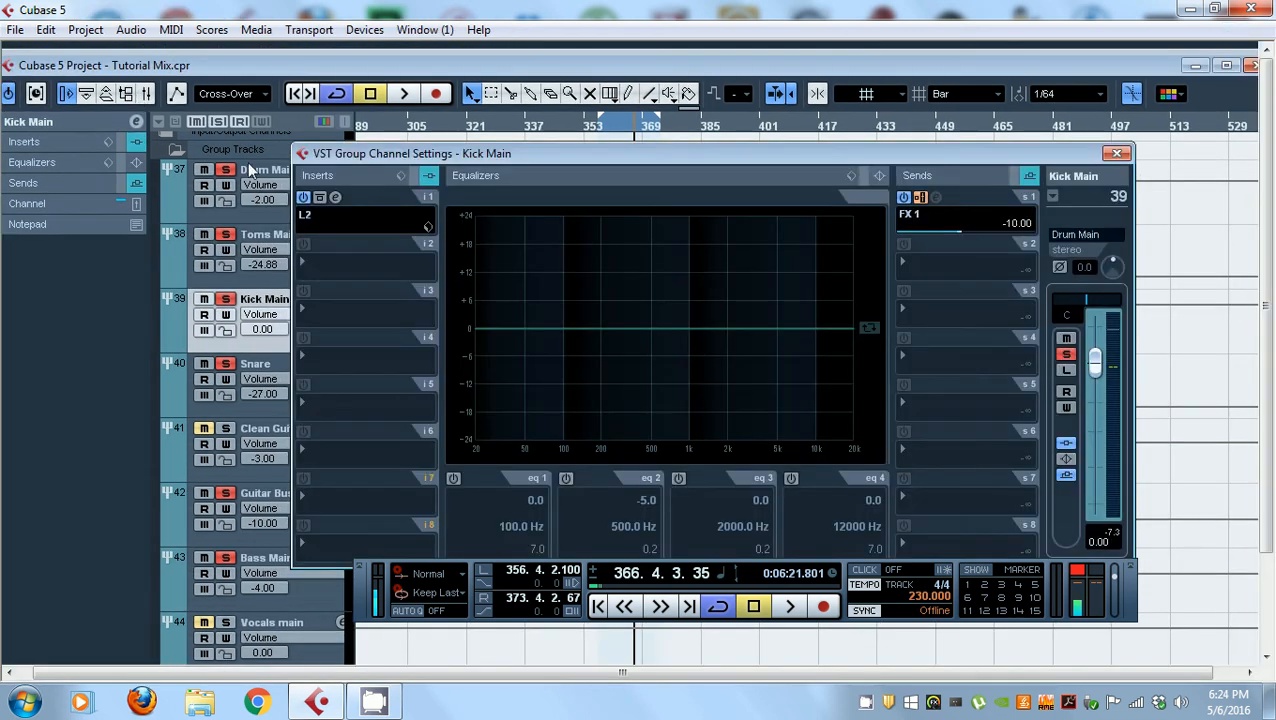
pyautogui.click(335, 197)
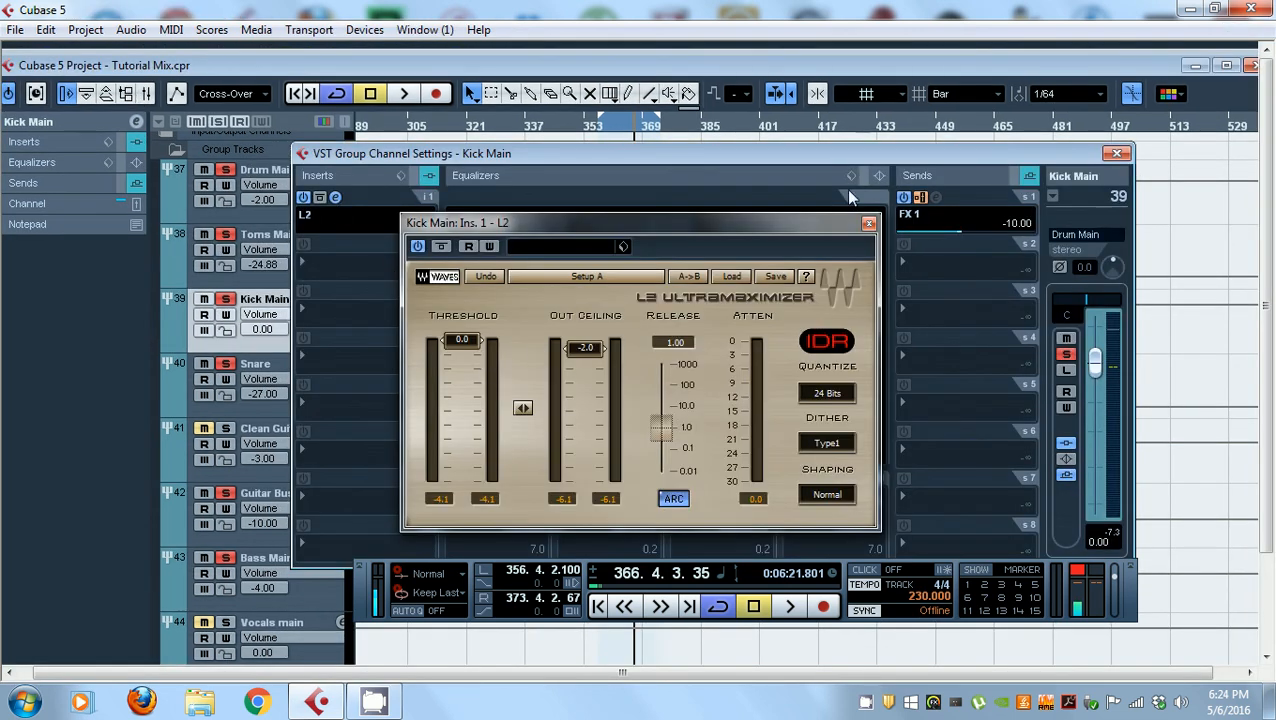
pyautogui.click(868, 223)
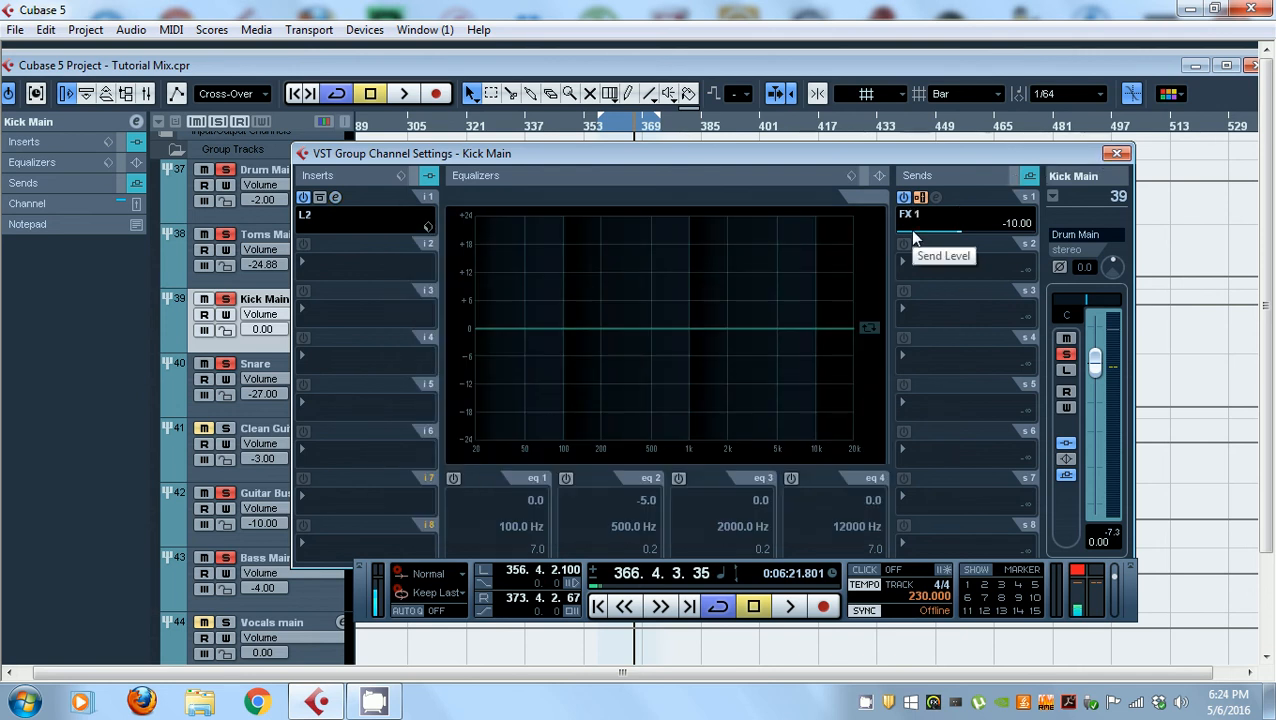
# - Switch from Kick Main to the Snare group's channel settings and examine the Decapitator on insert 2, closing its window when done
pyautogui.click(1118, 158)
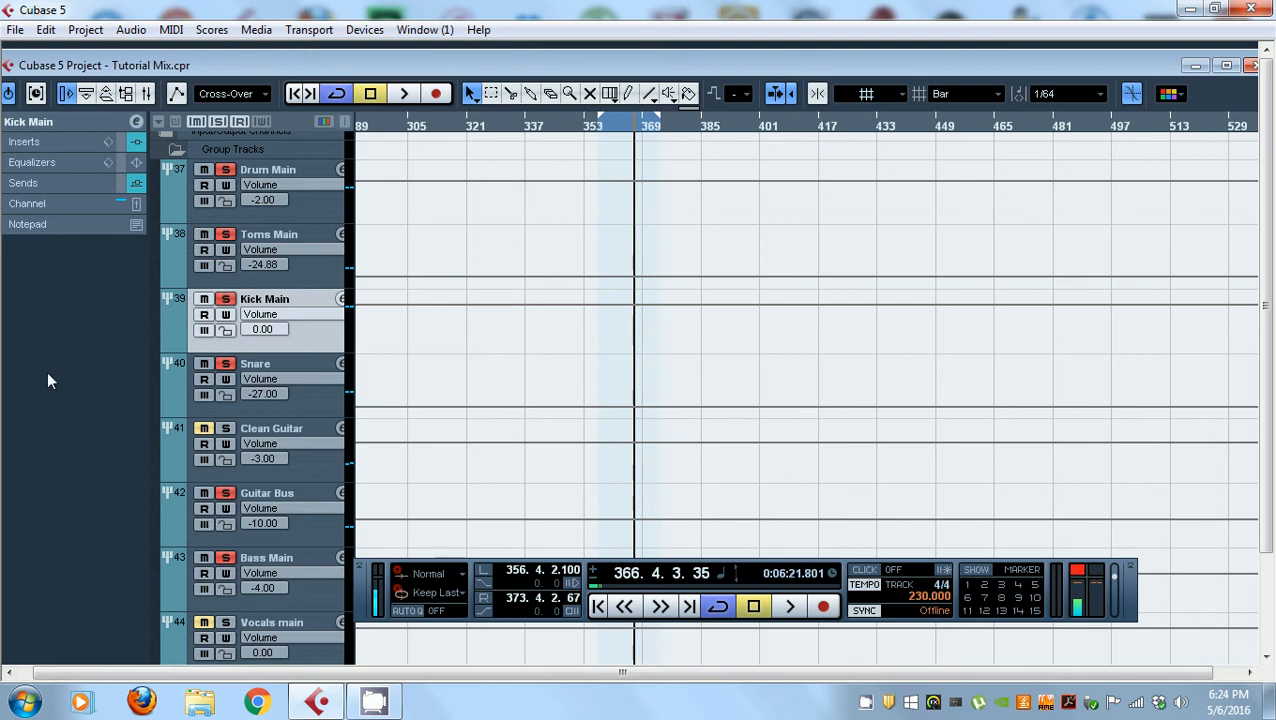
pyautogui.click(306, 395)
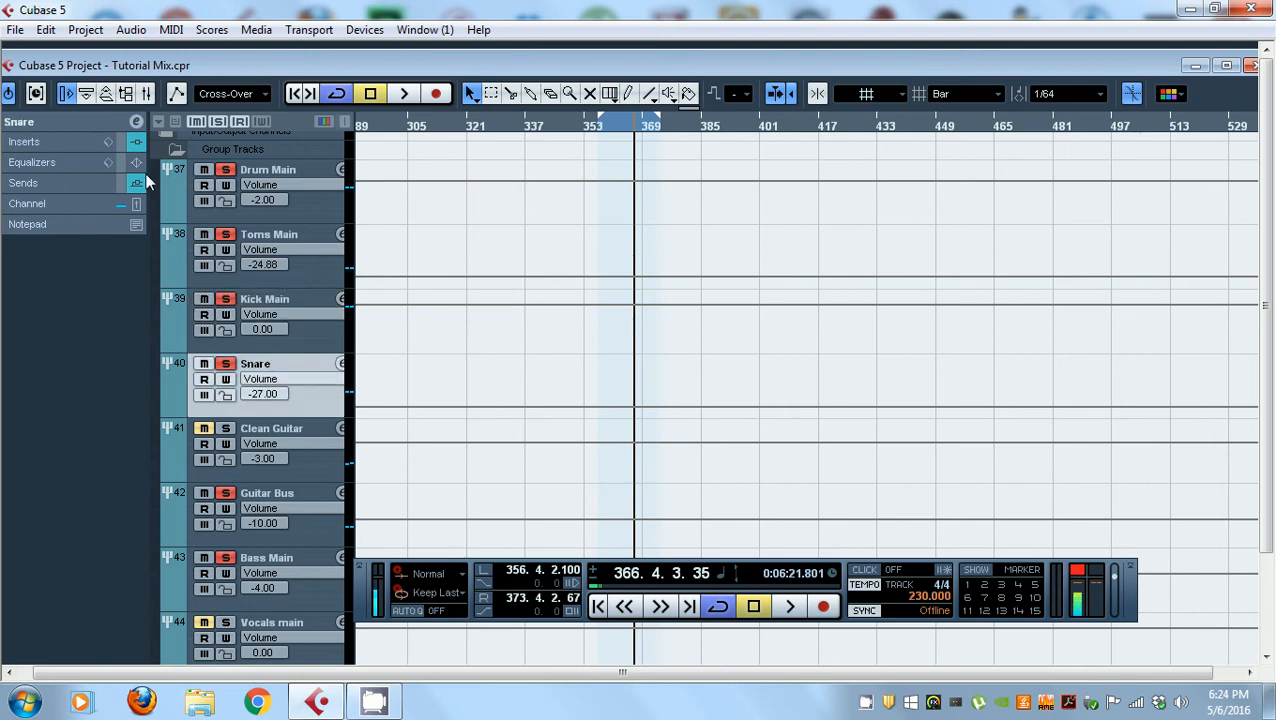
pyautogui.click(1226, 65)
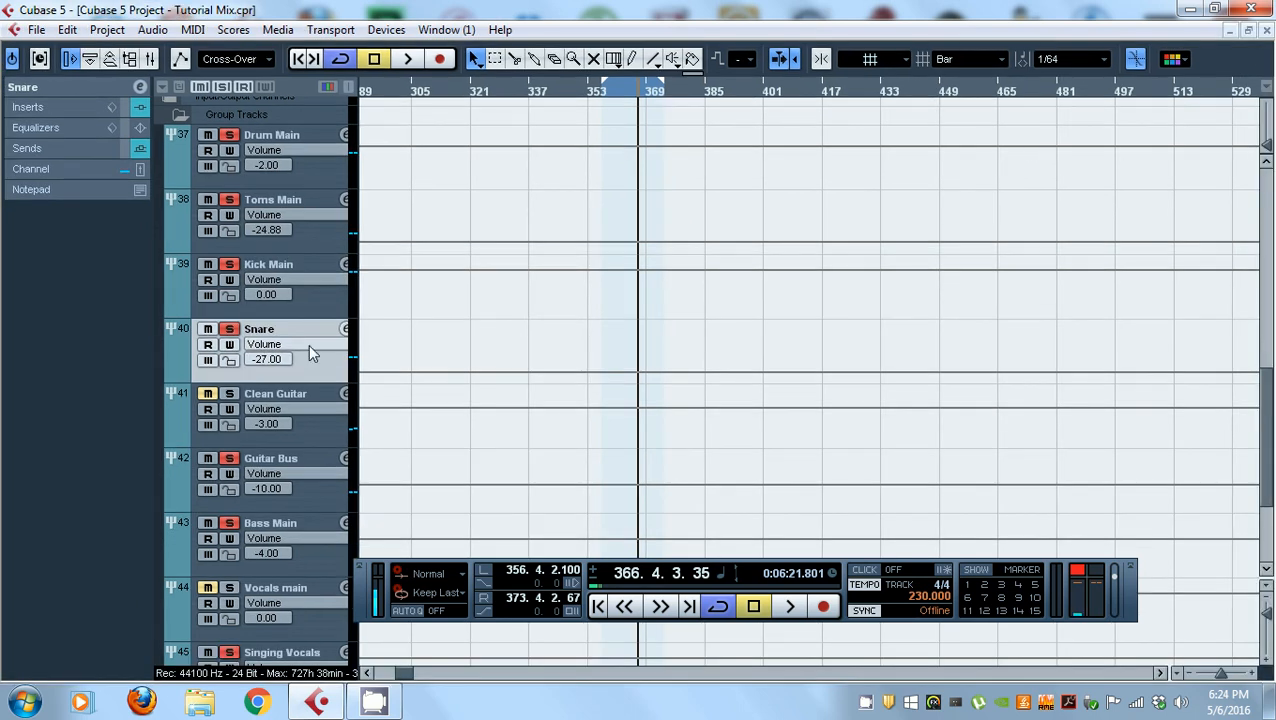
pyautogui.click(140, 88)
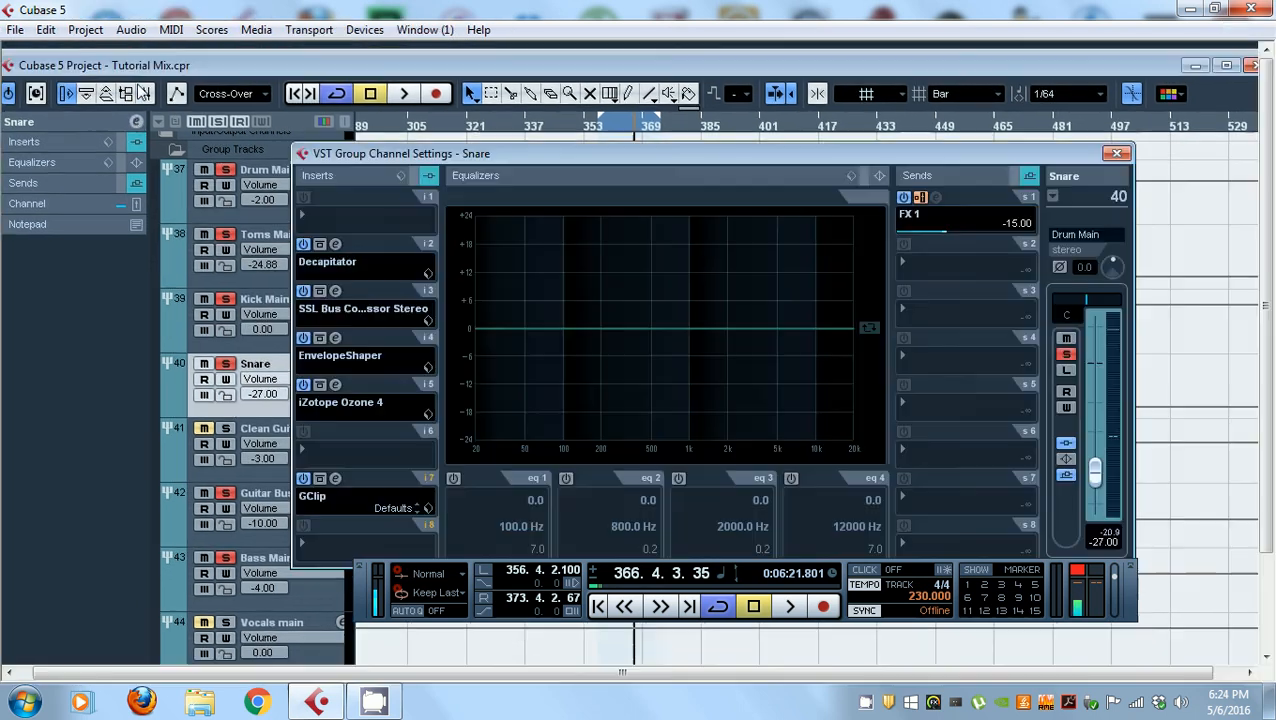
pyautogui.click(336, 245)
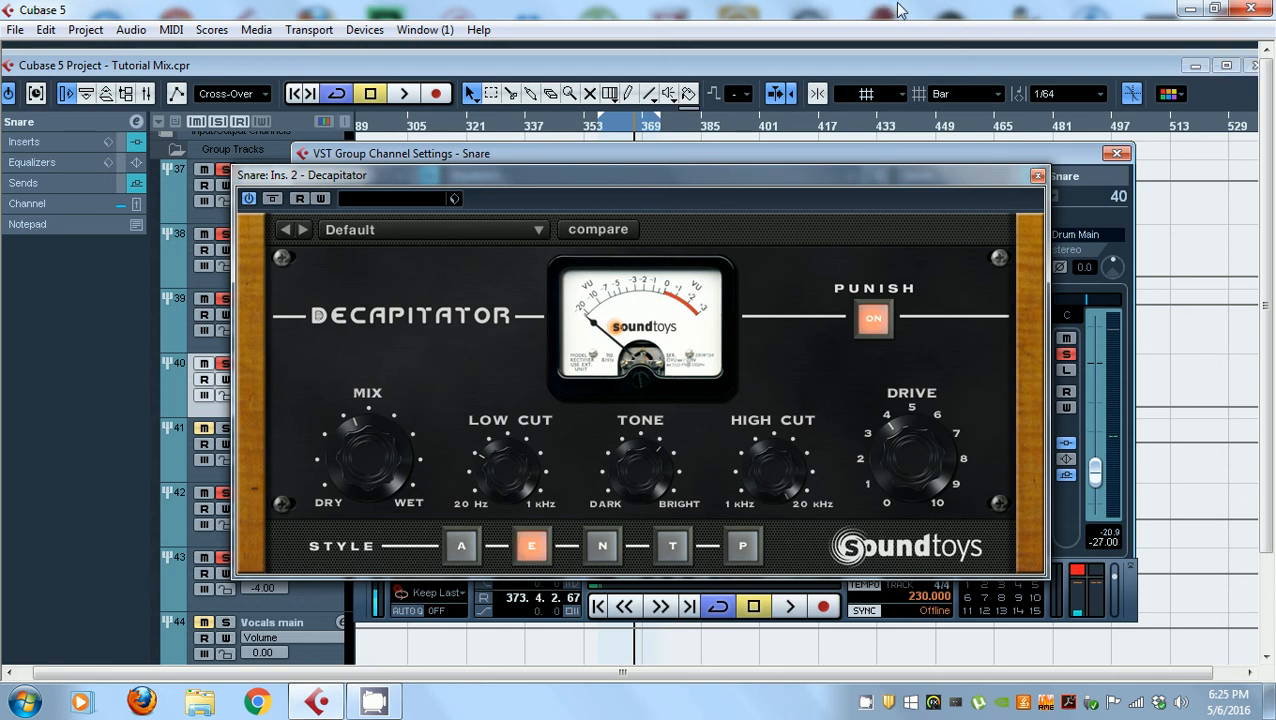
pyautogui.click(1037, 177)
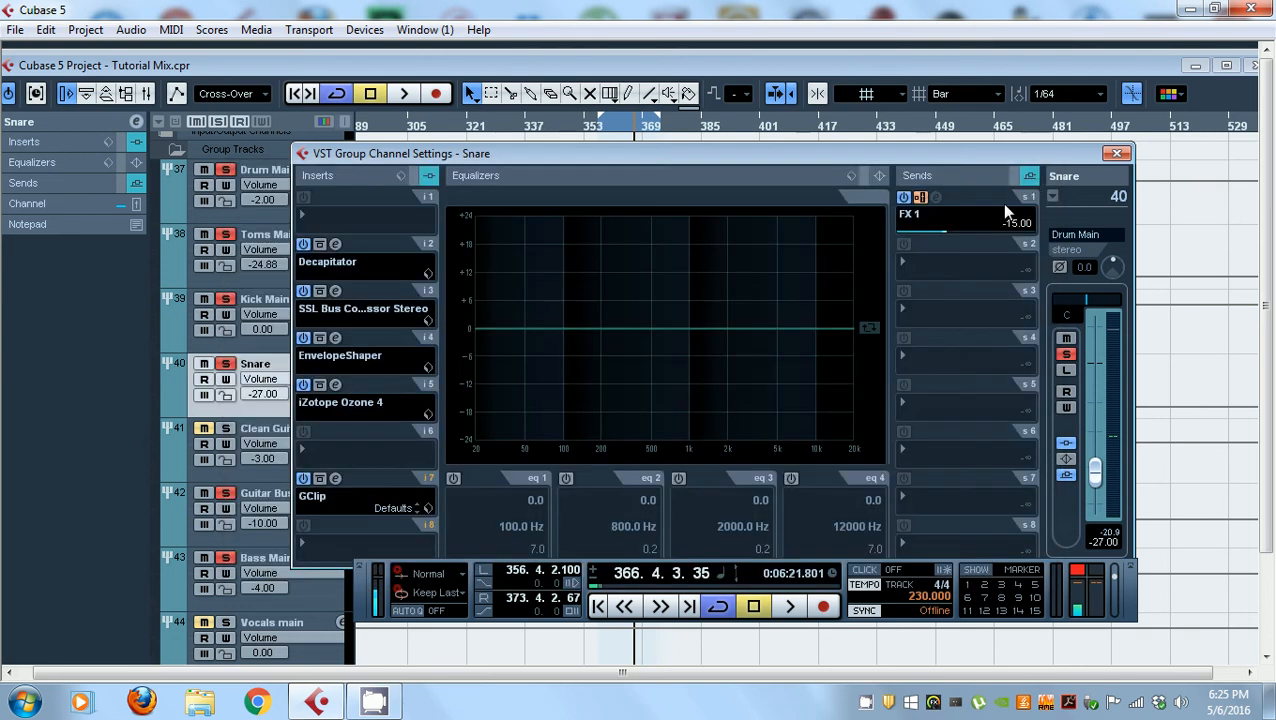
# - Examine the SSL Bus Compressor on the Snare's insert 3 with the project playing briefly, and close the plugin window
pyautogui.click(337, 292)
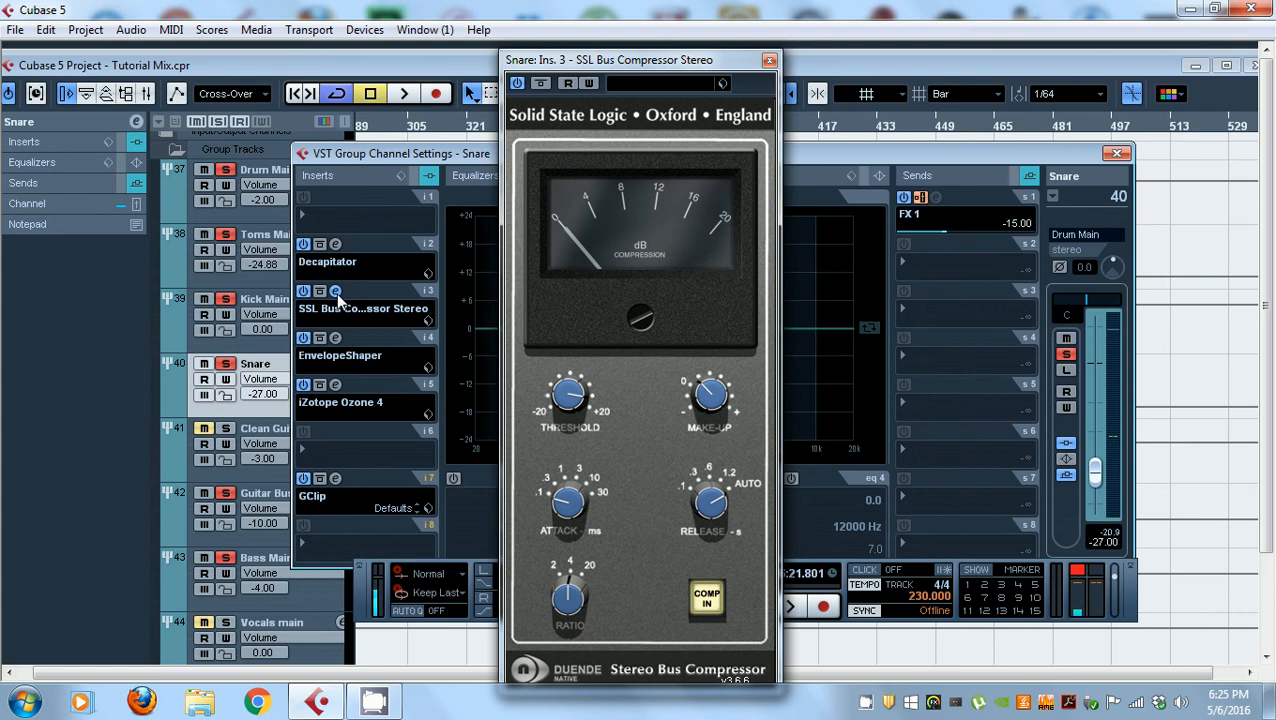
pyautogui.moveTo(562, 425)
pyautogui.click(580, 418)
pyautogui.press('space')
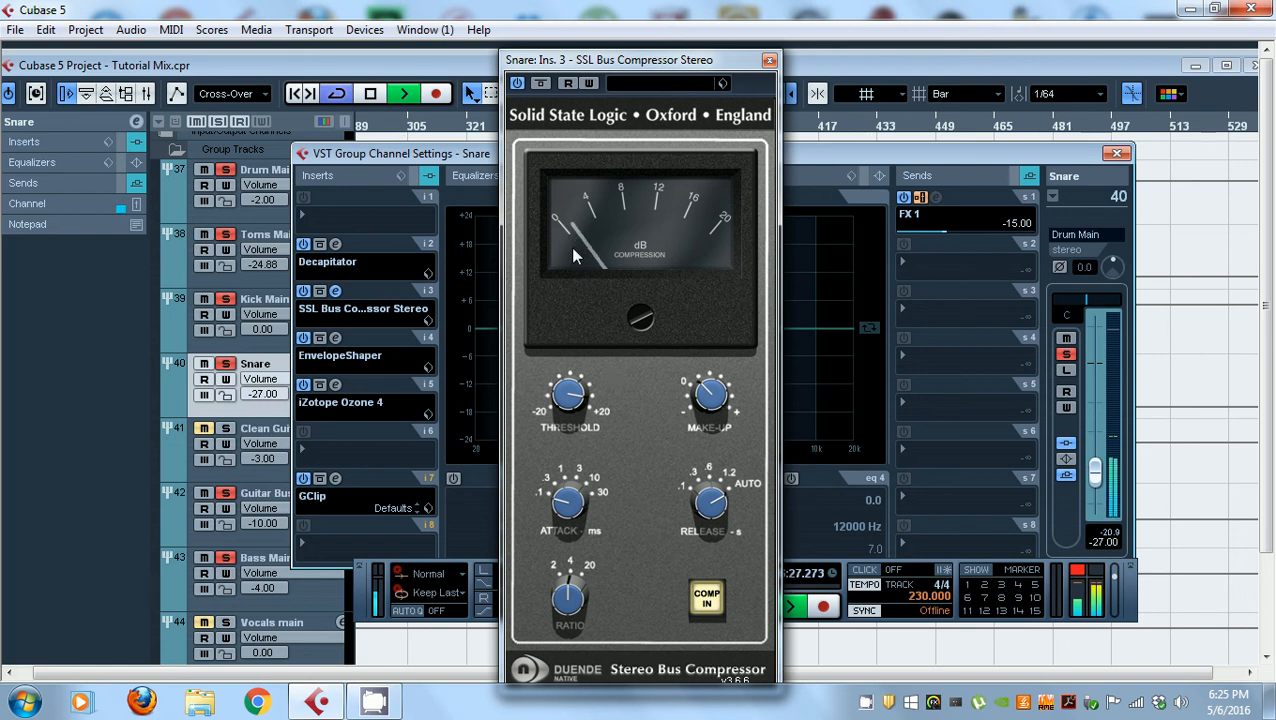
pyautogui.press('space')
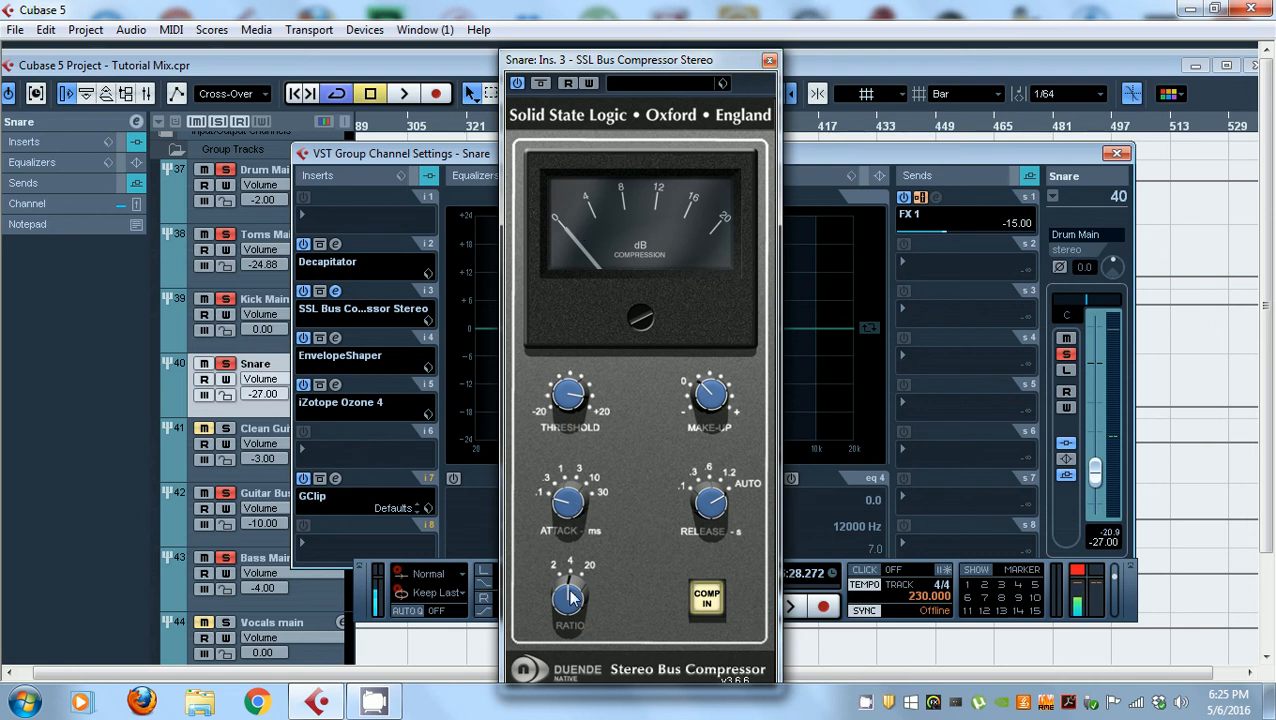
pyautogui.moveTo(725, 400)
pyautogui.click(769, 60)
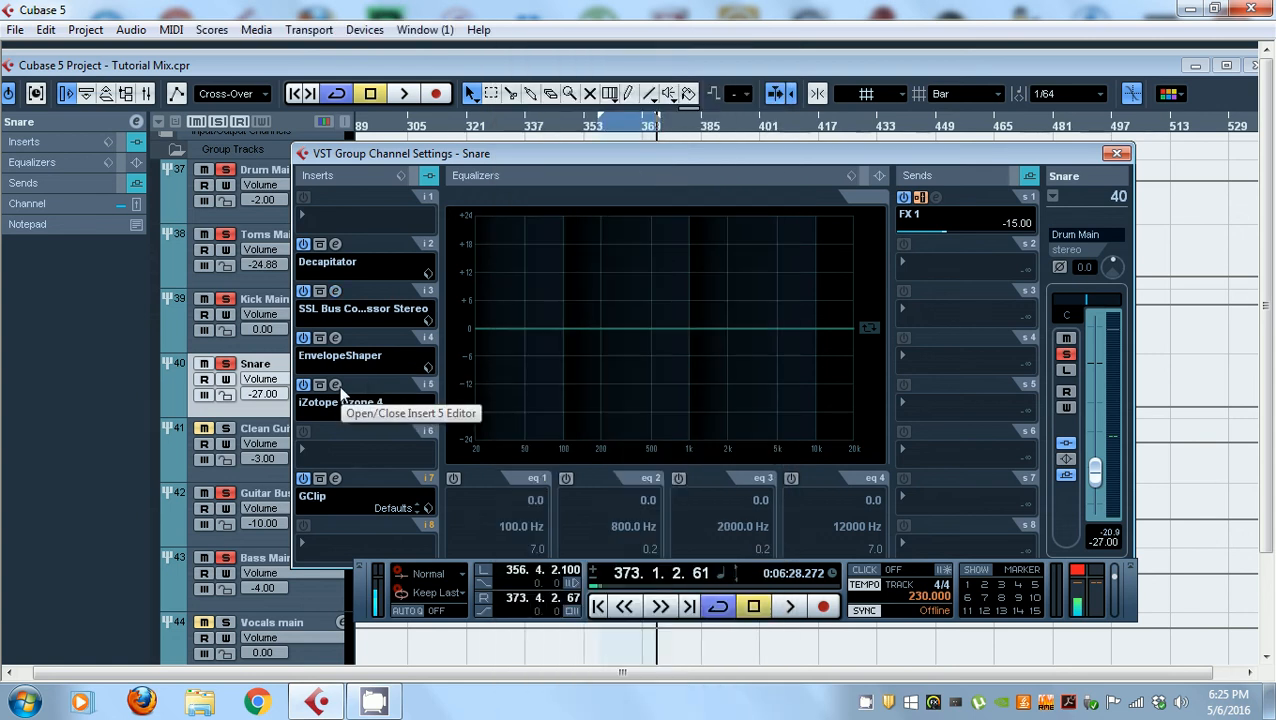
# - Examine the Snare's EnvelopeShaper on insert 4 and the equalizer band info in iZotope Ozone 4 on insert 5, closing each plugin window
pyautogui.click(336, 338)
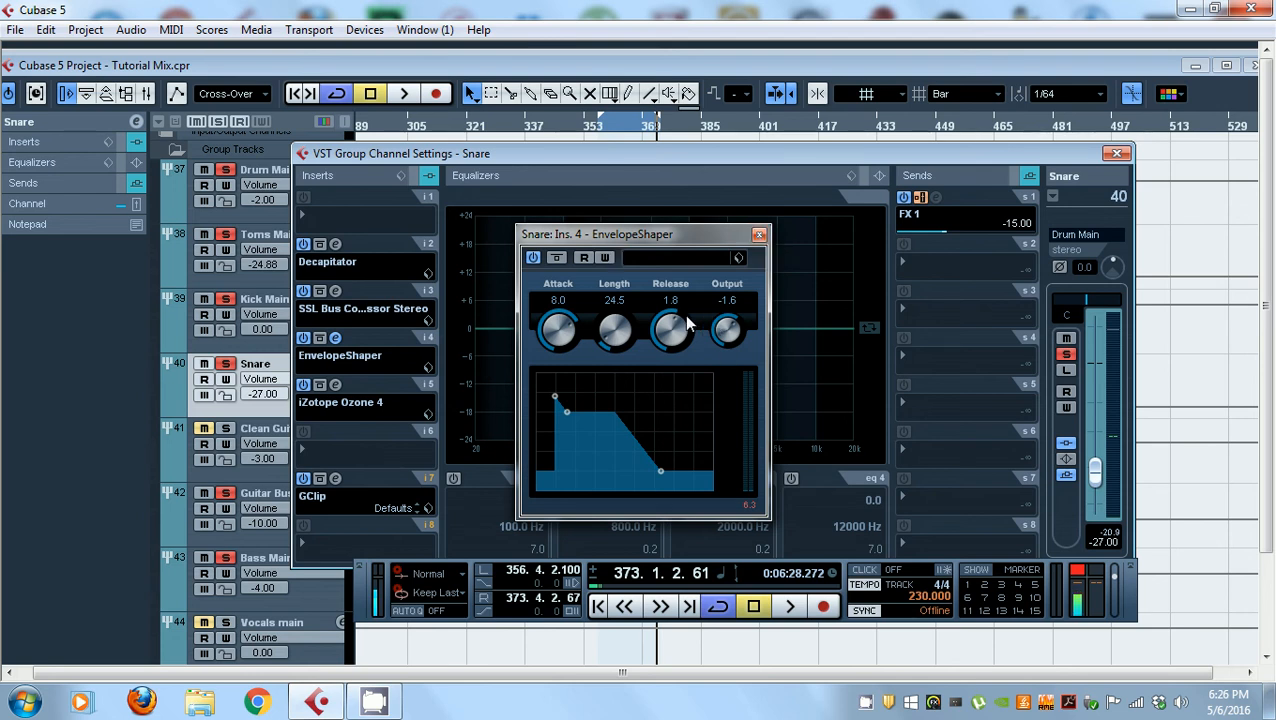
pyautogui.click(759, 236)
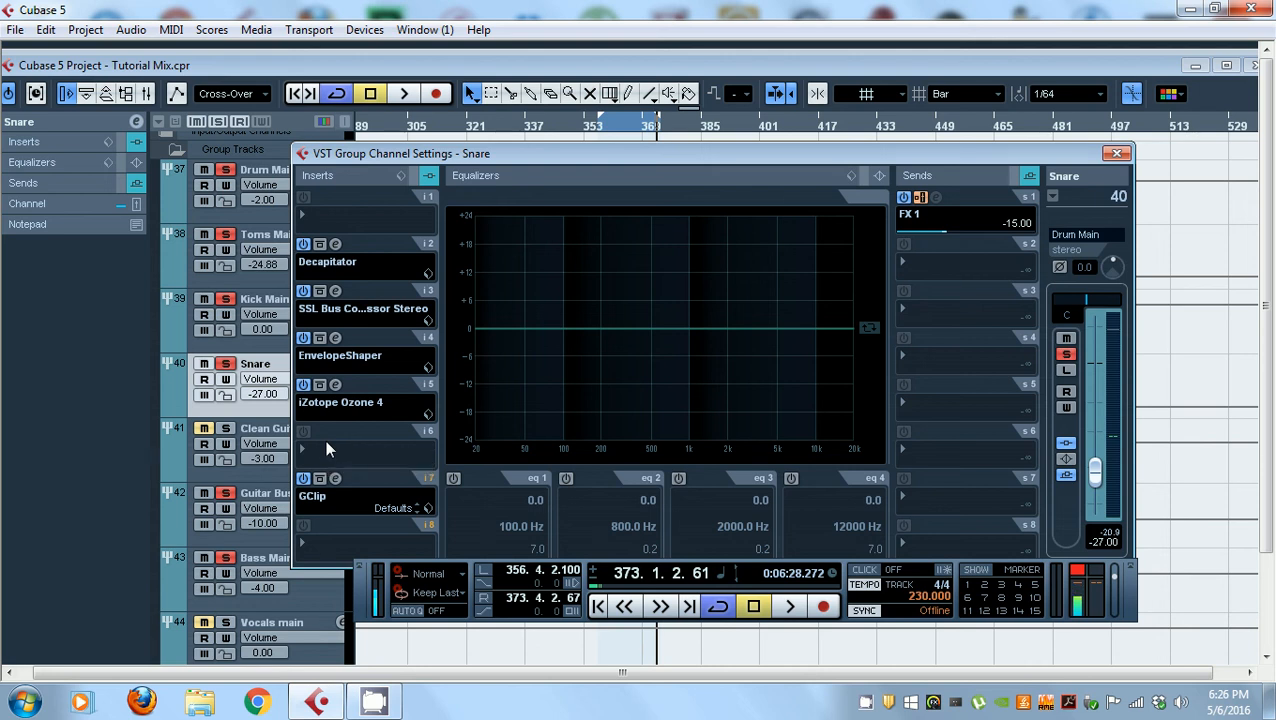
pyautogui.click(334, 384)
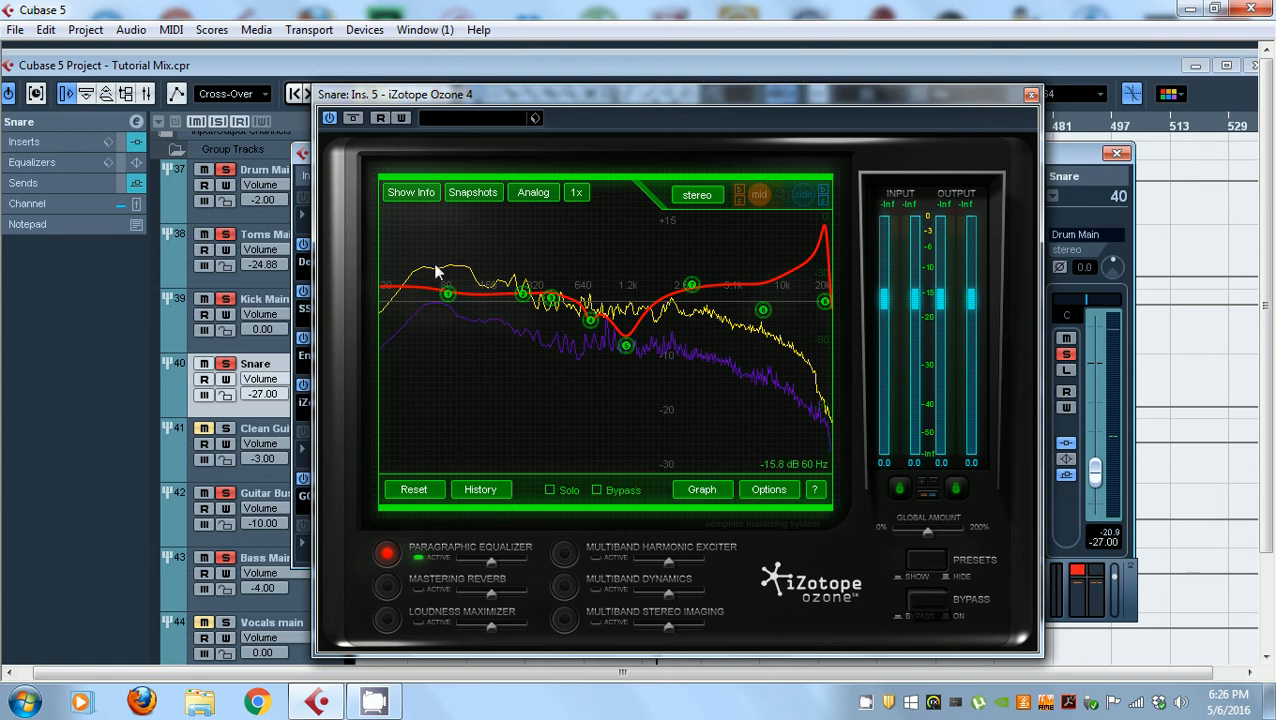
pyautogui.click(428, 190)
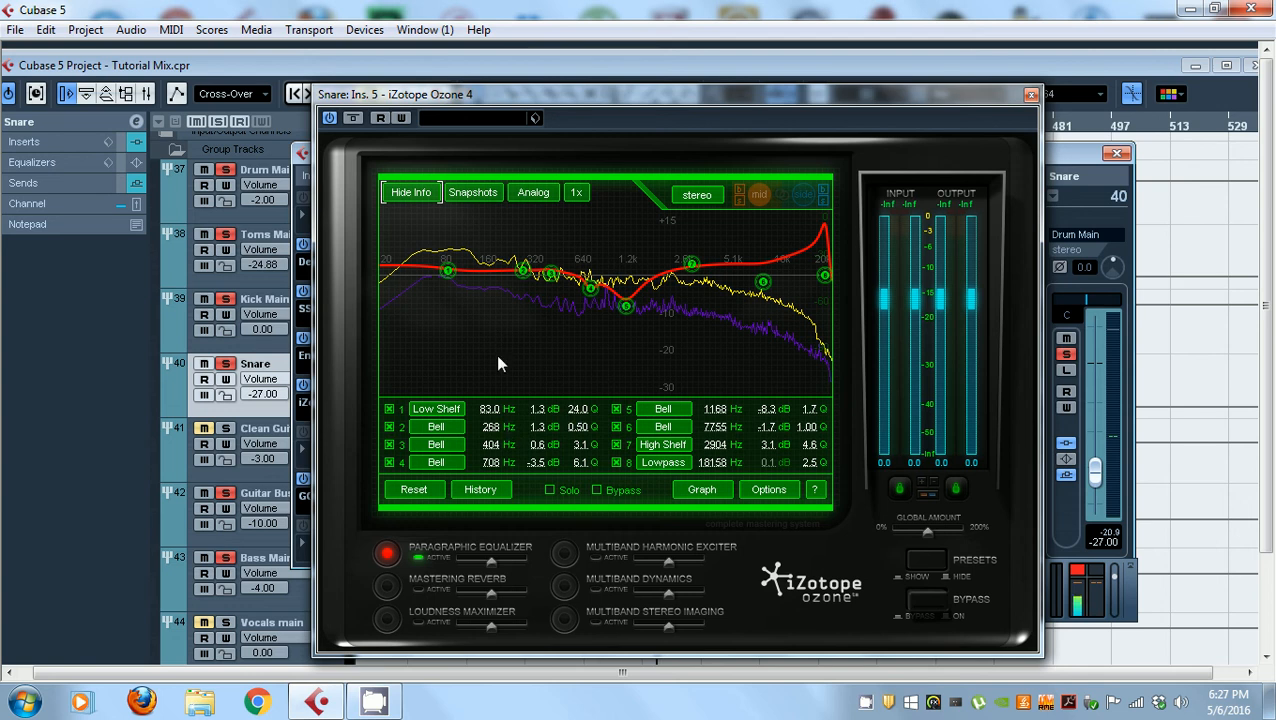
pyautogui.click(521, 272)
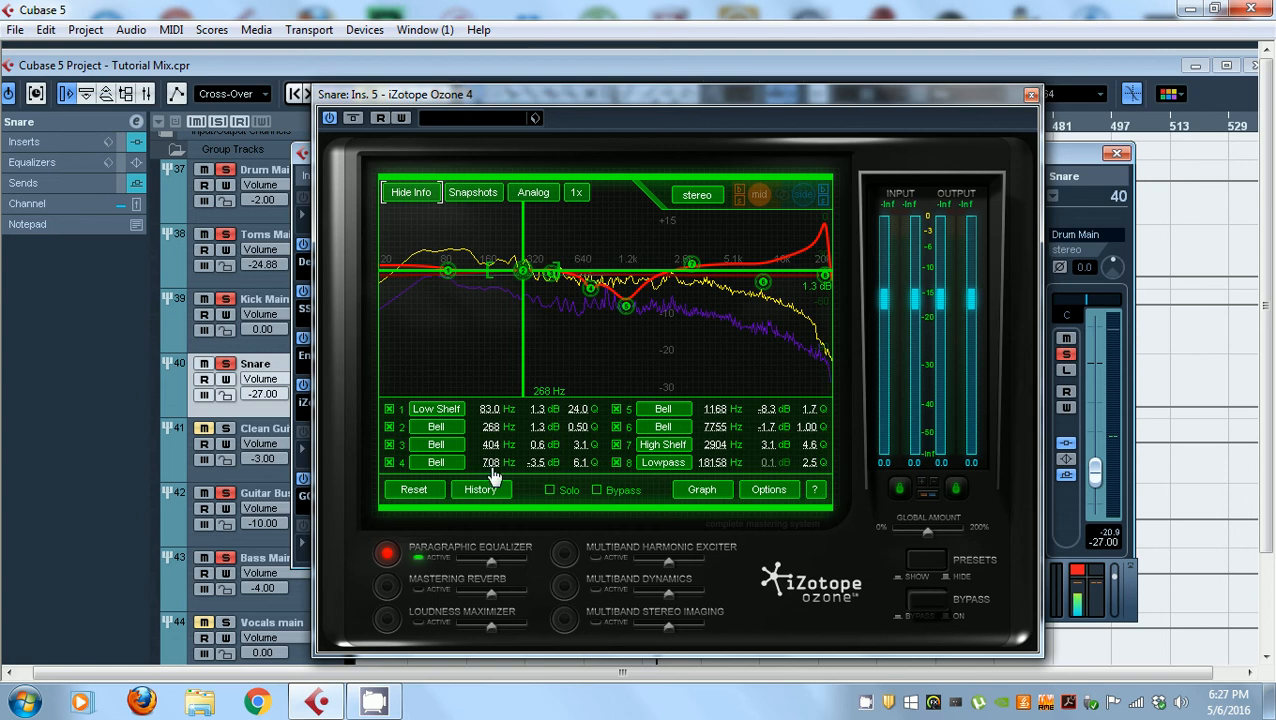
pyautogui.scroll(1, 541, 470)
pyautogui.moveTo(722, 422); pyautogui.dragTo(736, 421)
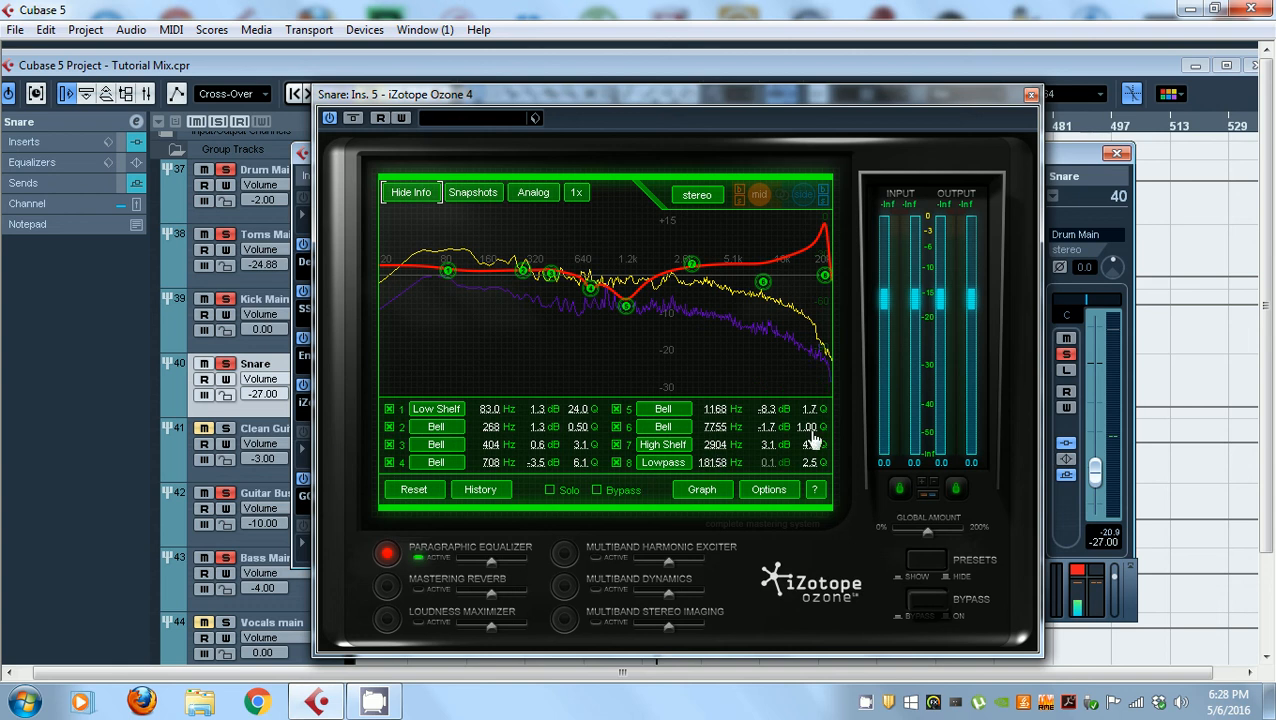
pyautogui.click(1030, 96)
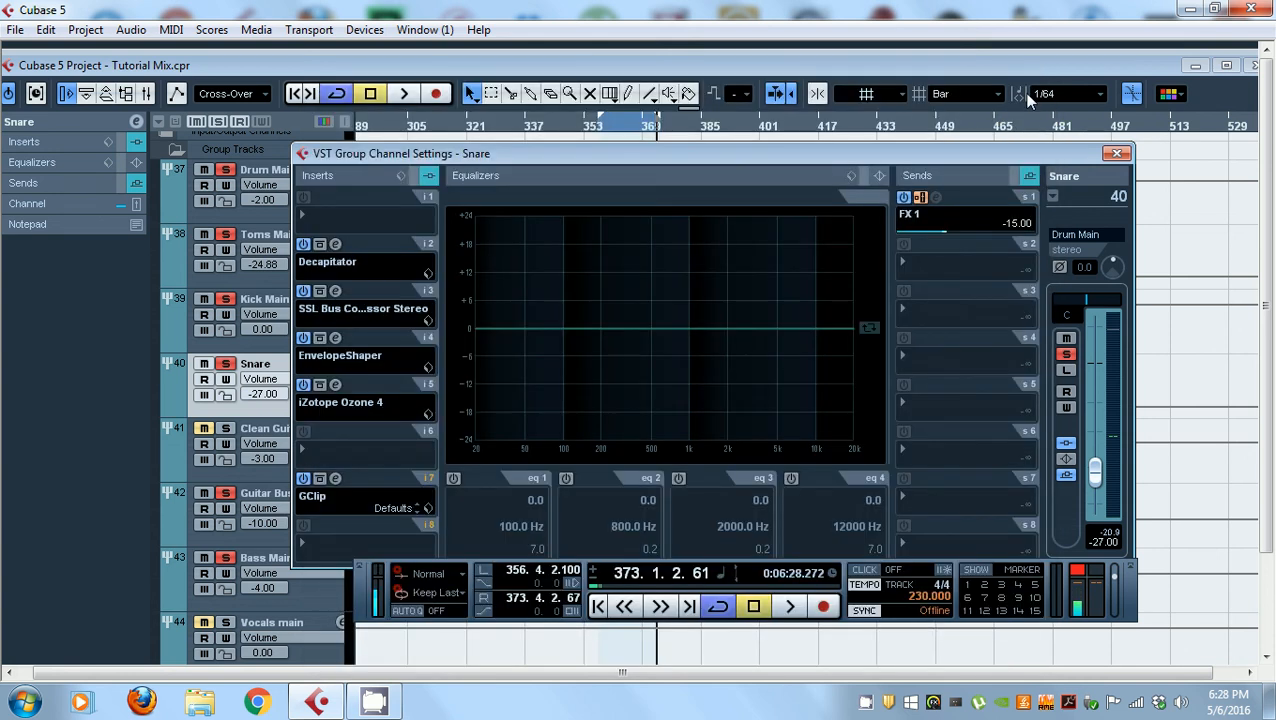
# - Examine the GClip plugin on the Snare's insert 7, and close it together with the Snare channel settings
pyautogui.click(335, 479)
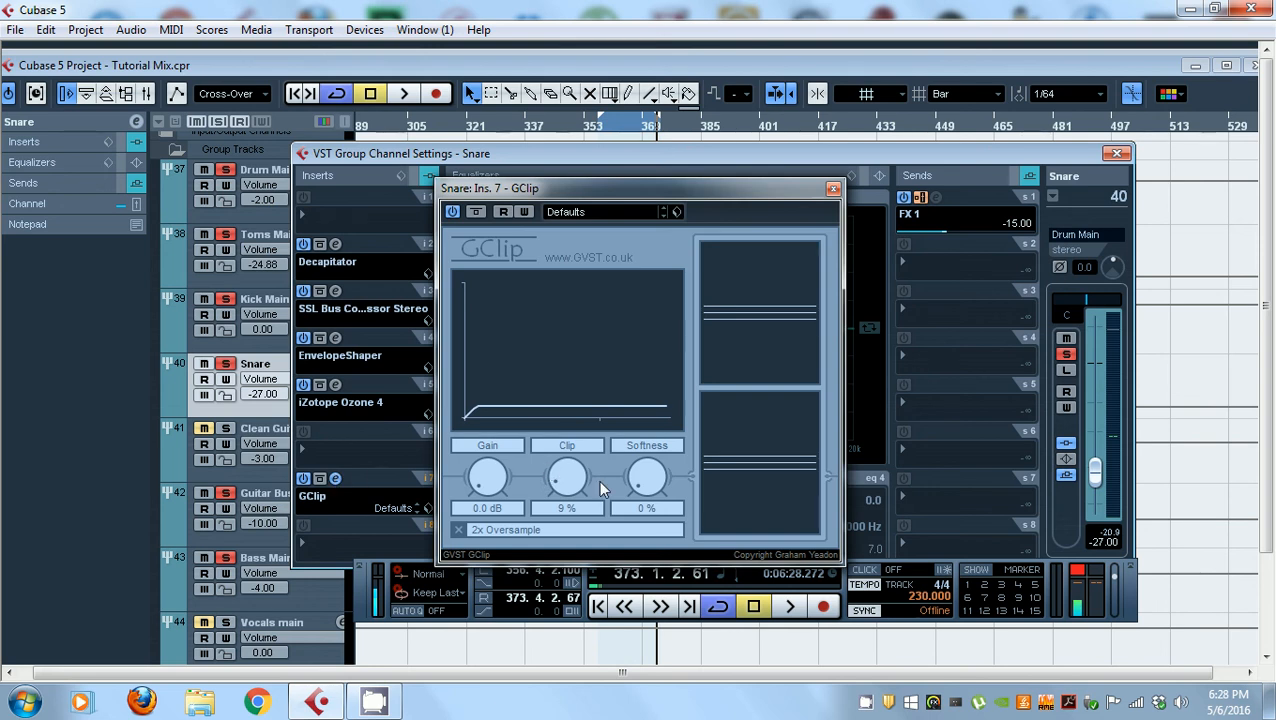
pyautogui.click(832, 189)
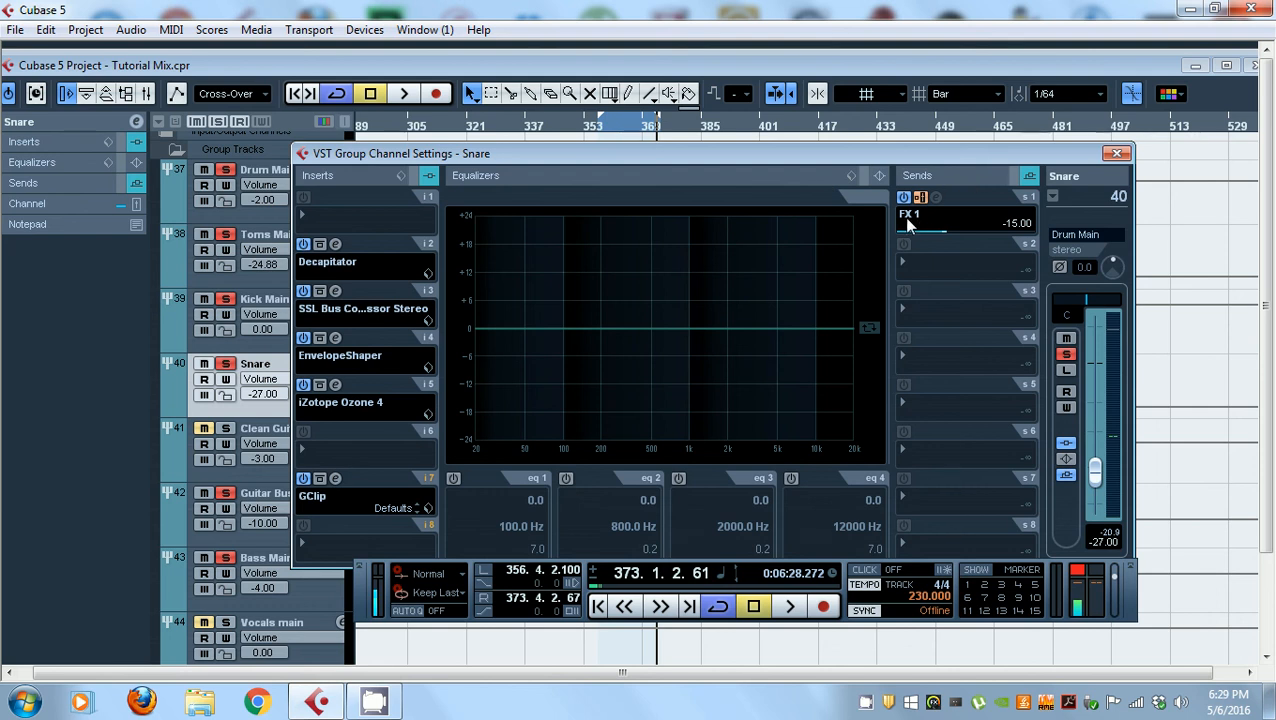
pyautogui.click(1116, 153)
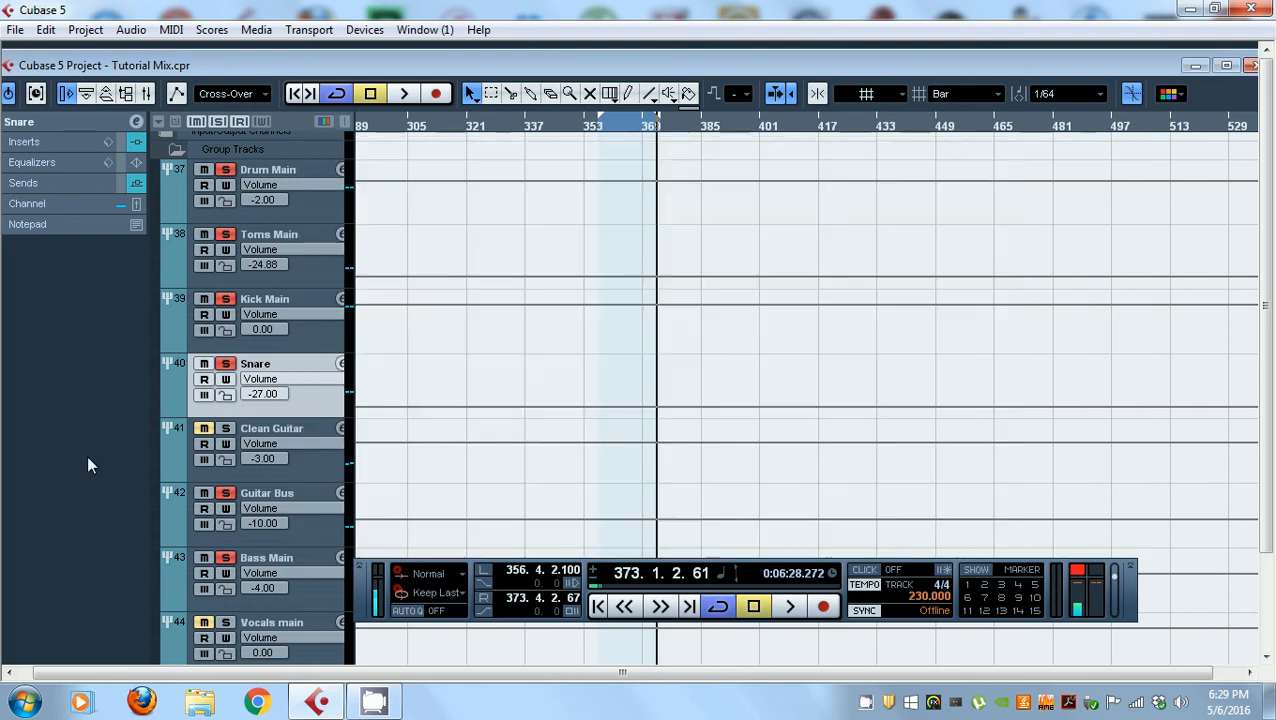
# - Select the FX 1 track under FX Channels and open its channel settings
pyautogui.scroll(-3, 87, 455)
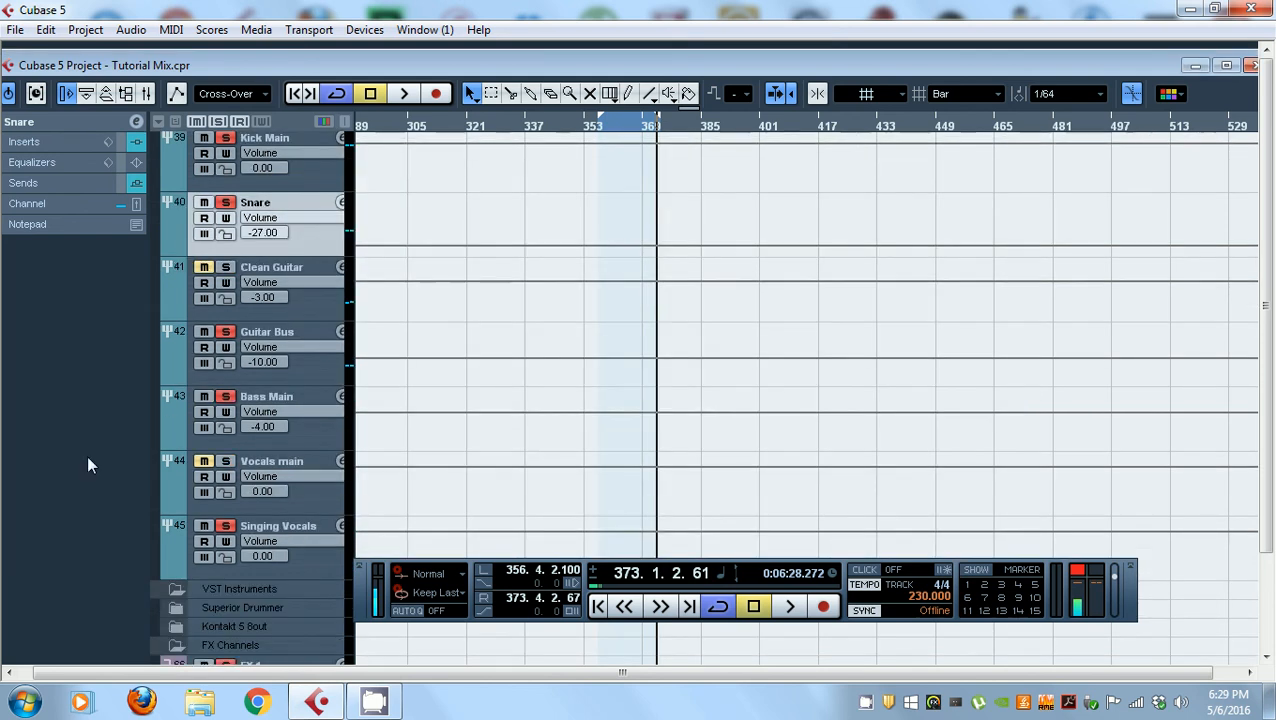
pyautogui.click(1226, 65)
pyautogui.scroll(-1, 240, 471)
pyautogui.click(304, 607)
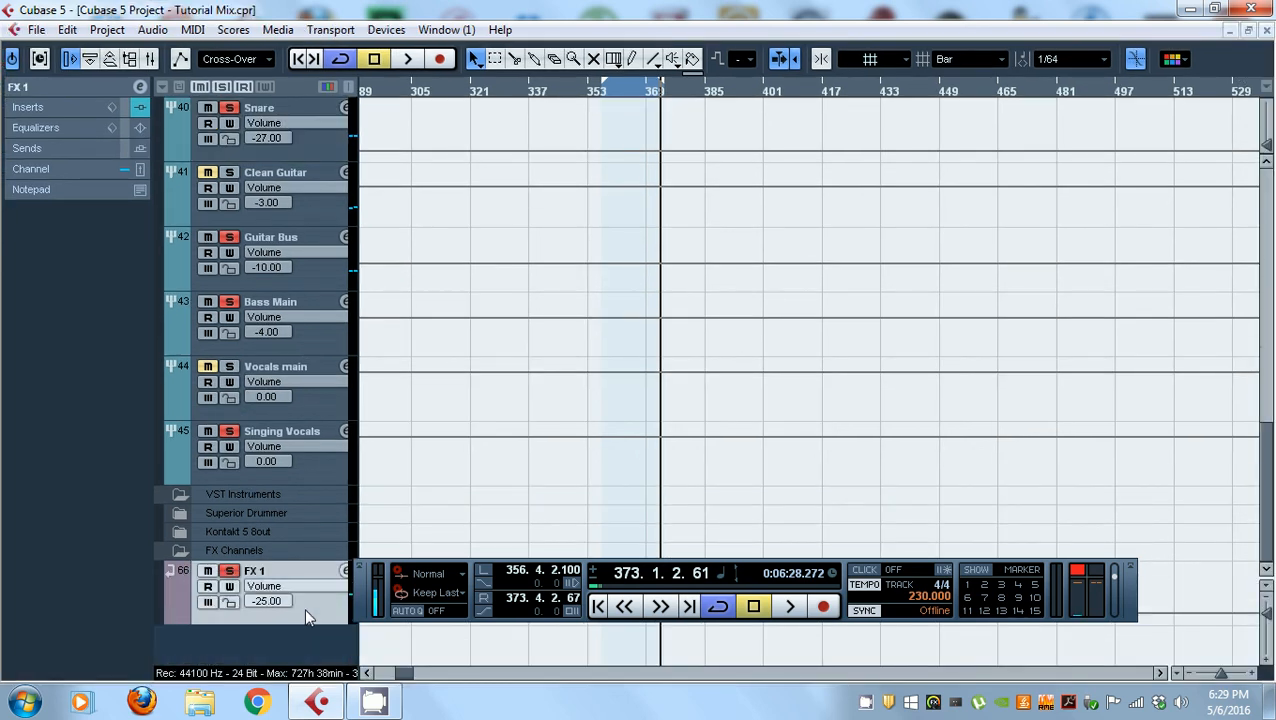
pyautogui.click(141, 87)
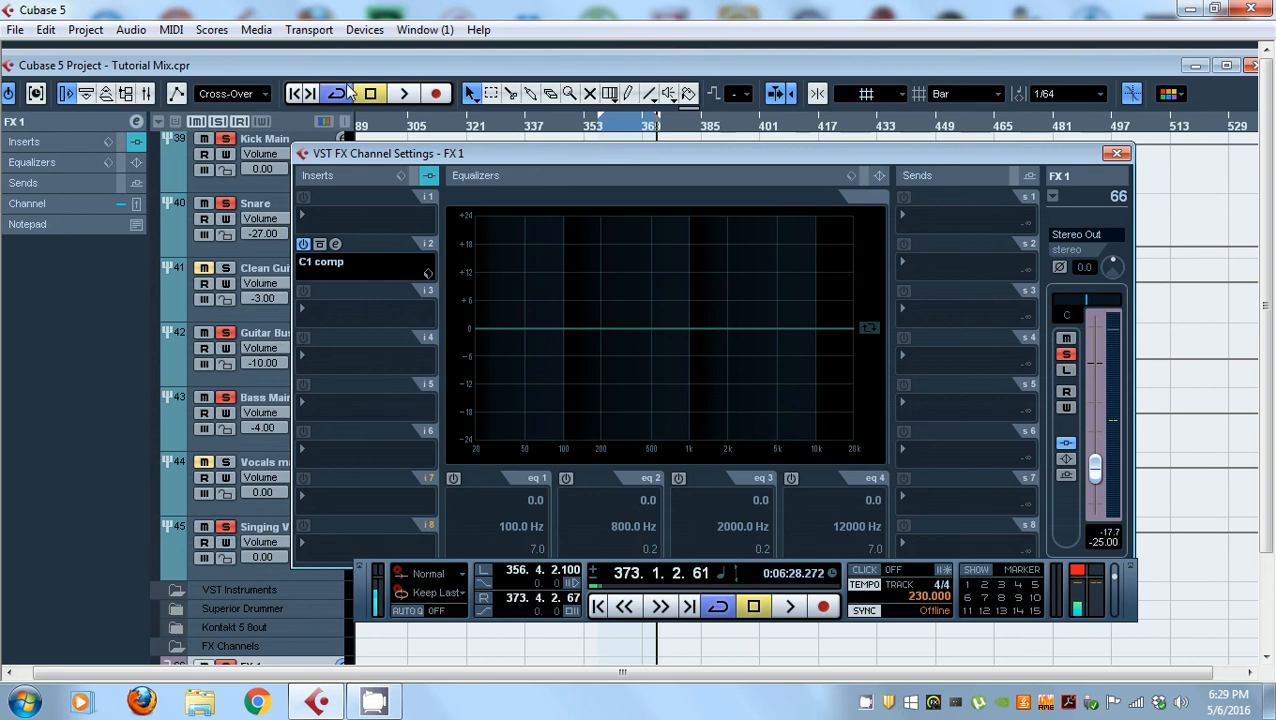
# - Examine the C1 compressor on FX 1's insert 2 during short stretches of playback, and close the plugin window
pyautogui.click(336, 260)
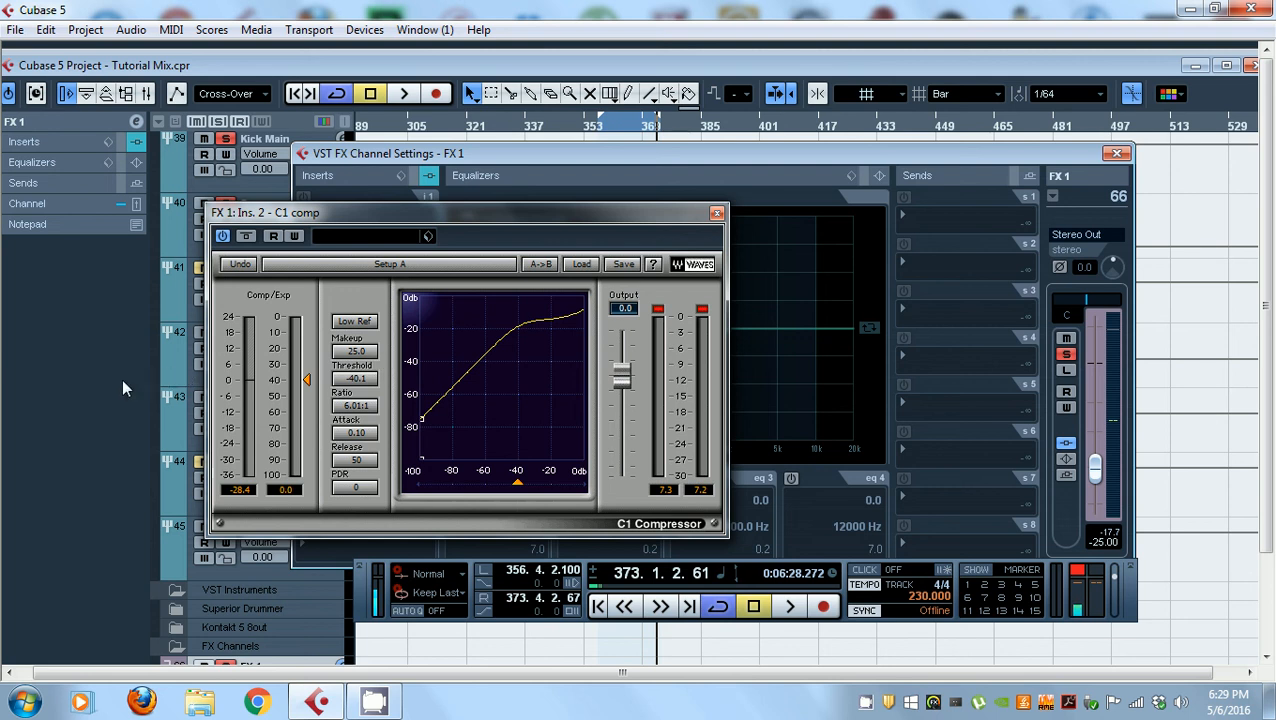
pyautogui.press('space')
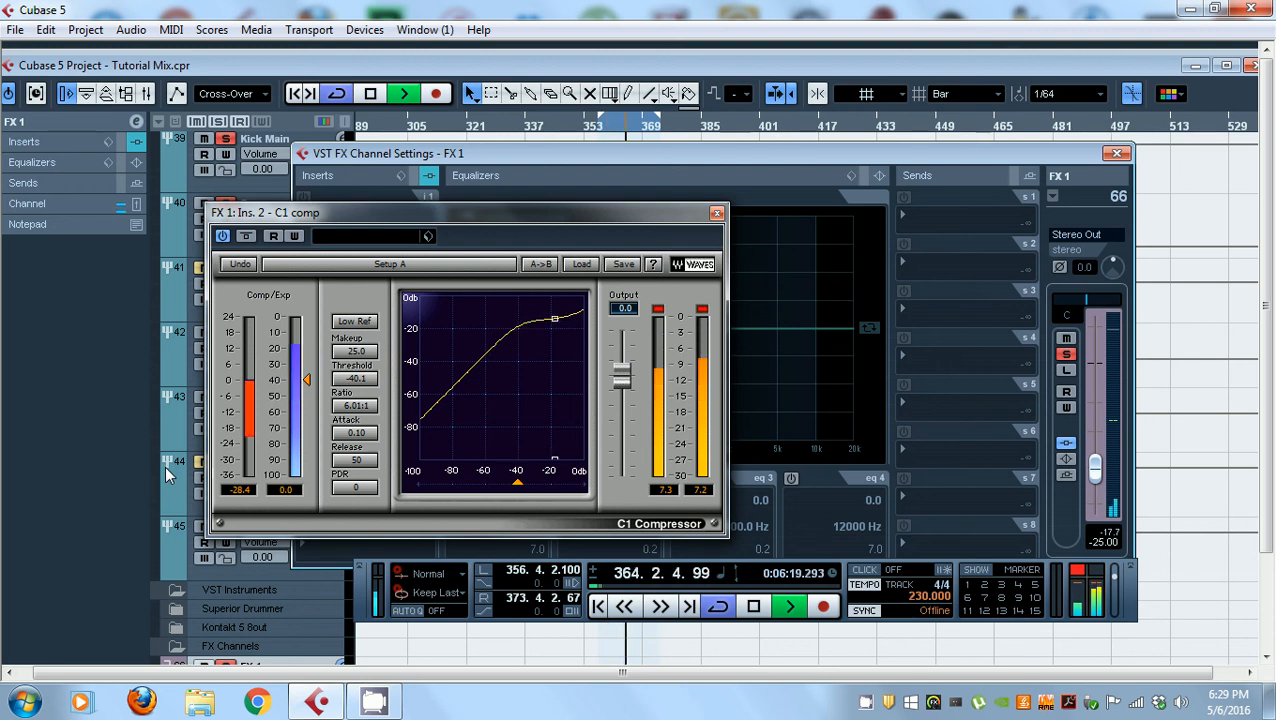
pyautogui.press('space')
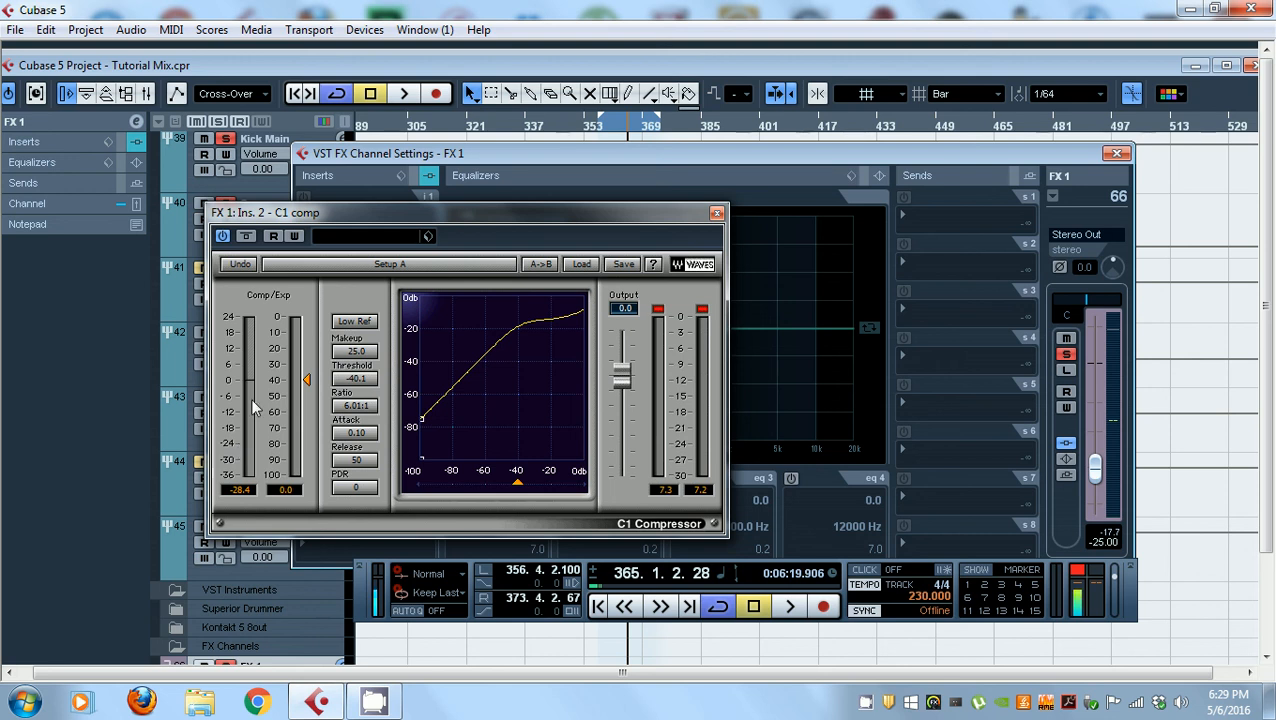
pyautogui.press('space')
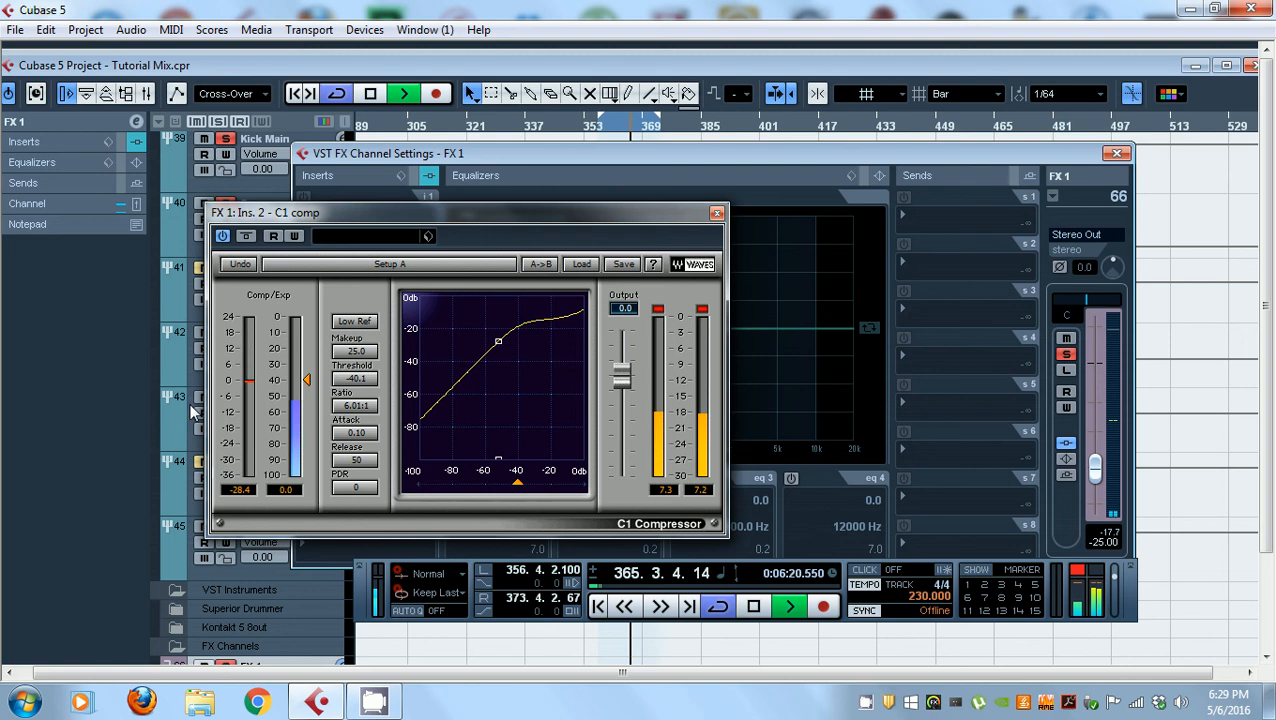
pyautogui.press('space')
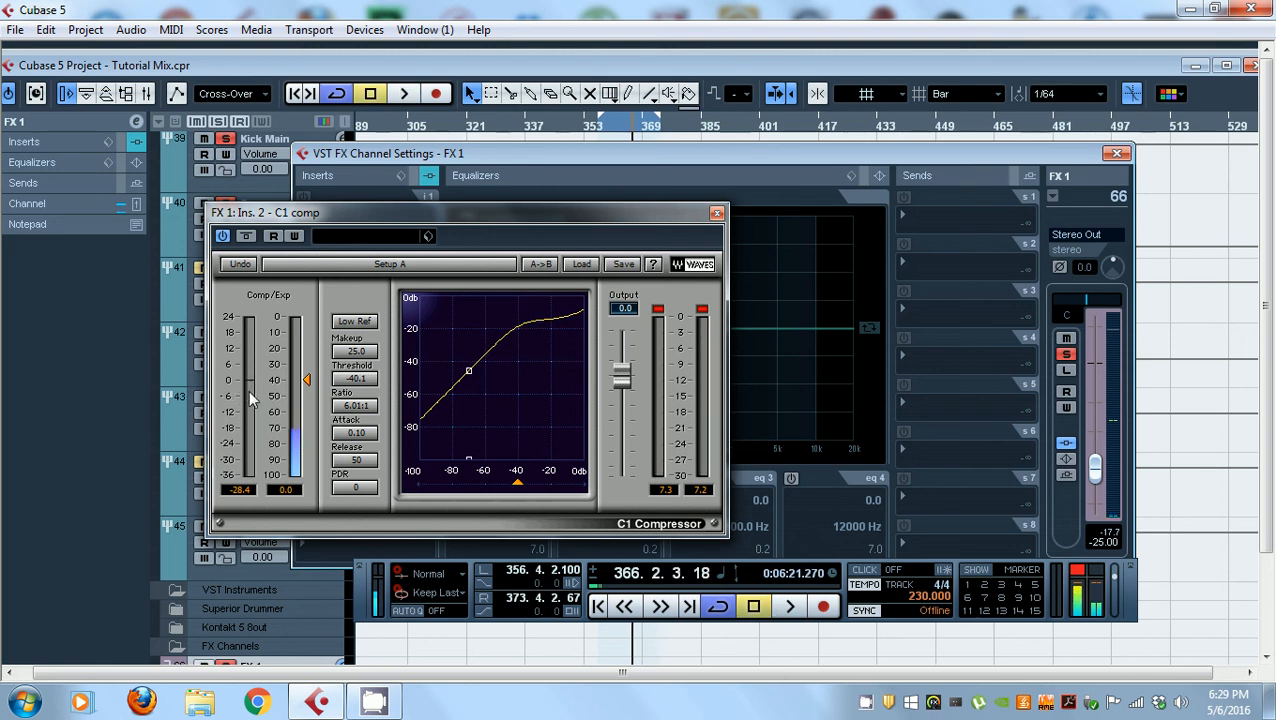
pyautogui.click(717, 214)
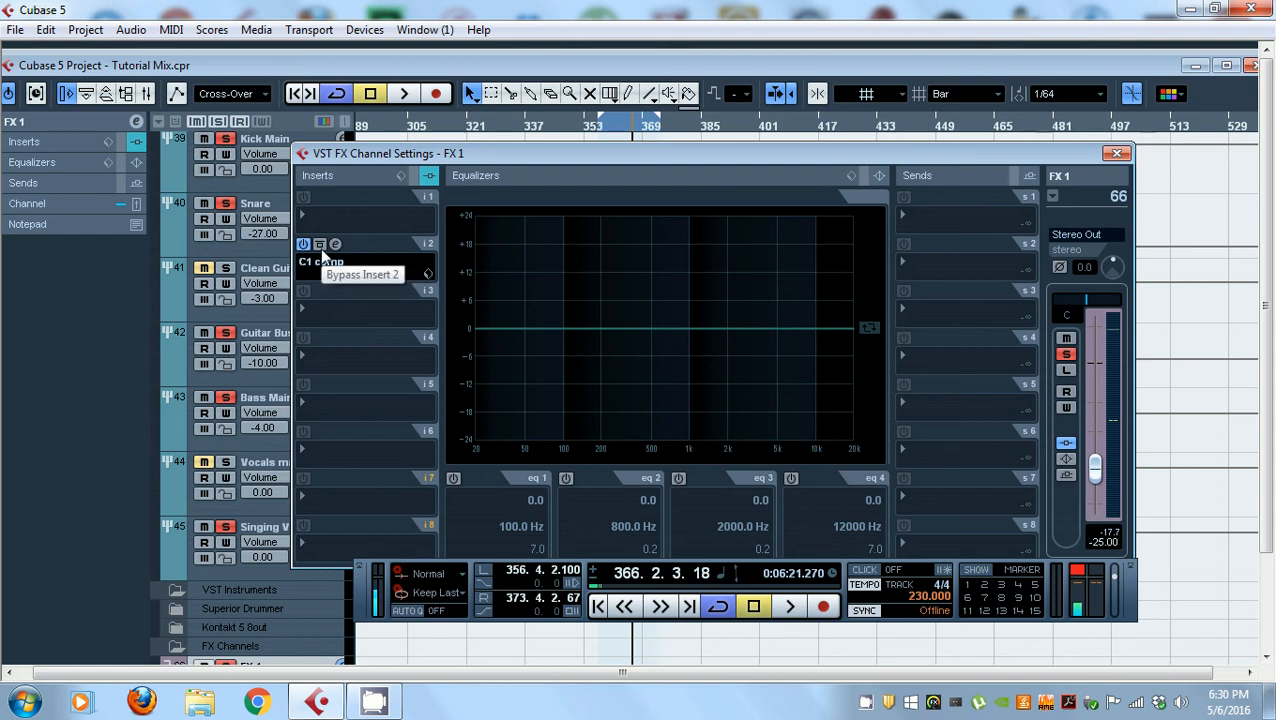
# - Compare the drums with the C1 compressor bypassed and active on FX 1 during playback, leaving it active and stopping playback
pyautogui.press('space')
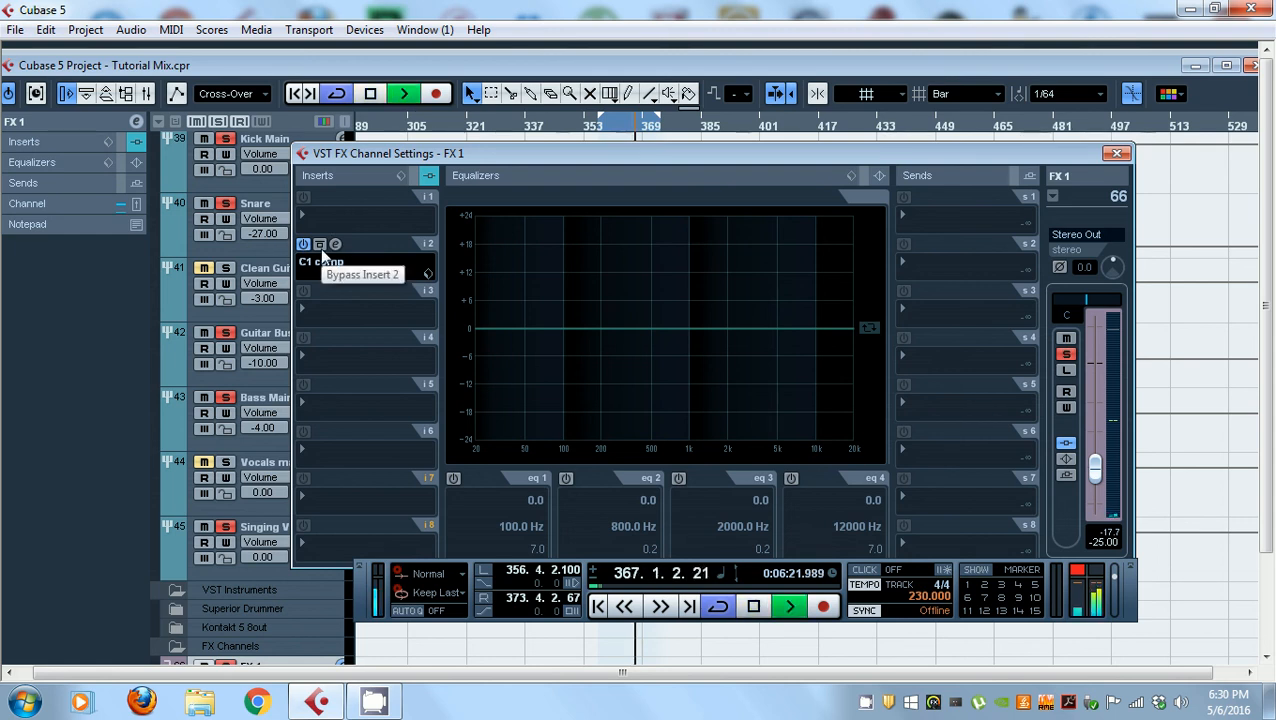
pyautogui.click(320, 248)
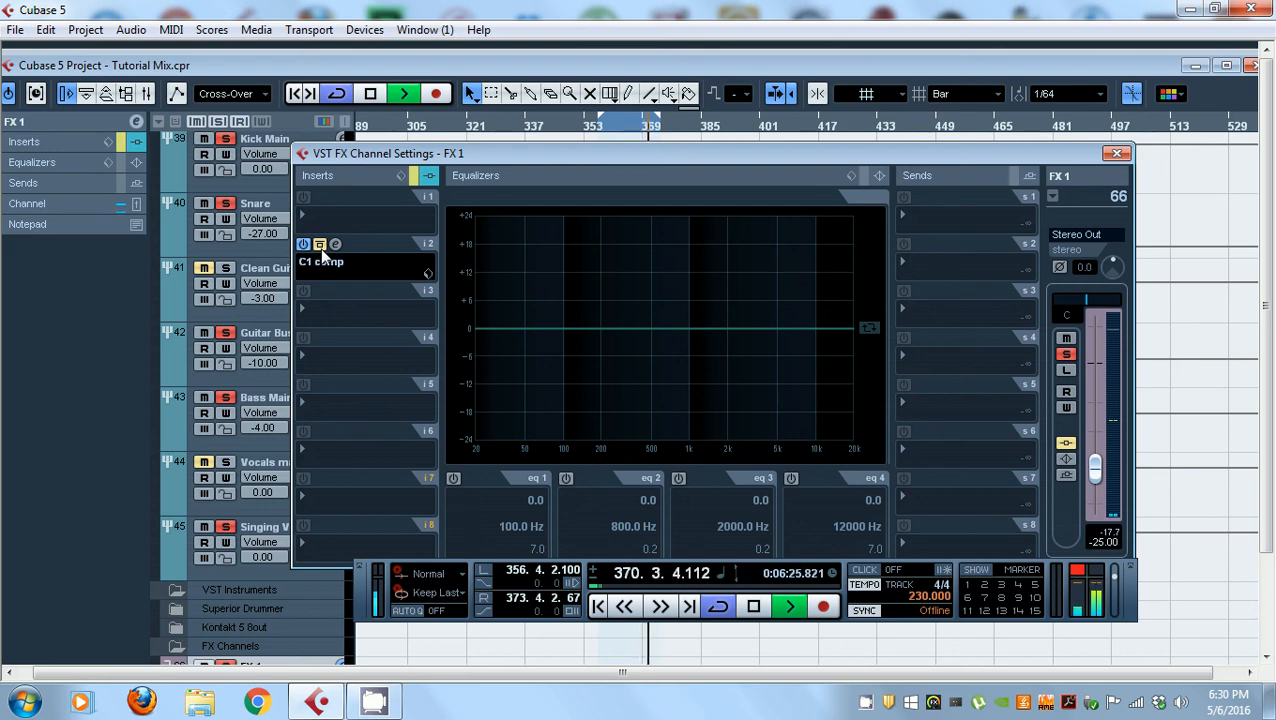
pyautogui.click(320, 246)
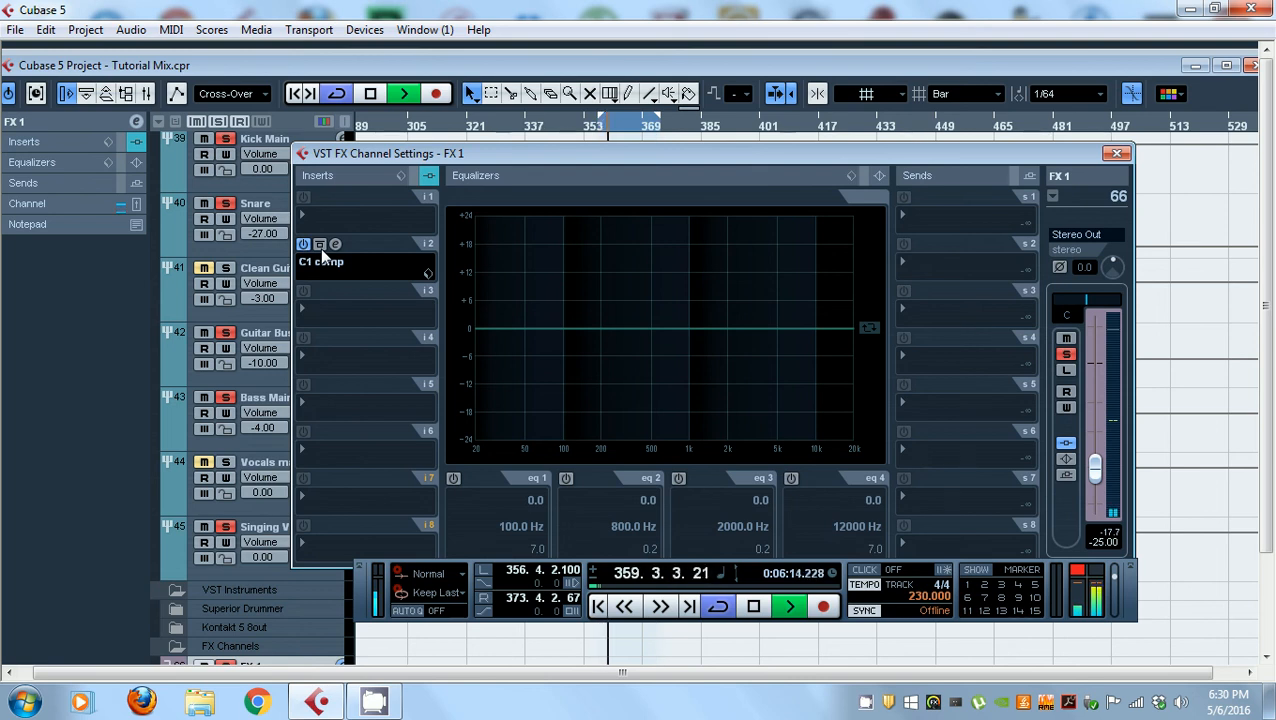
pyautogui.click(320, 247)
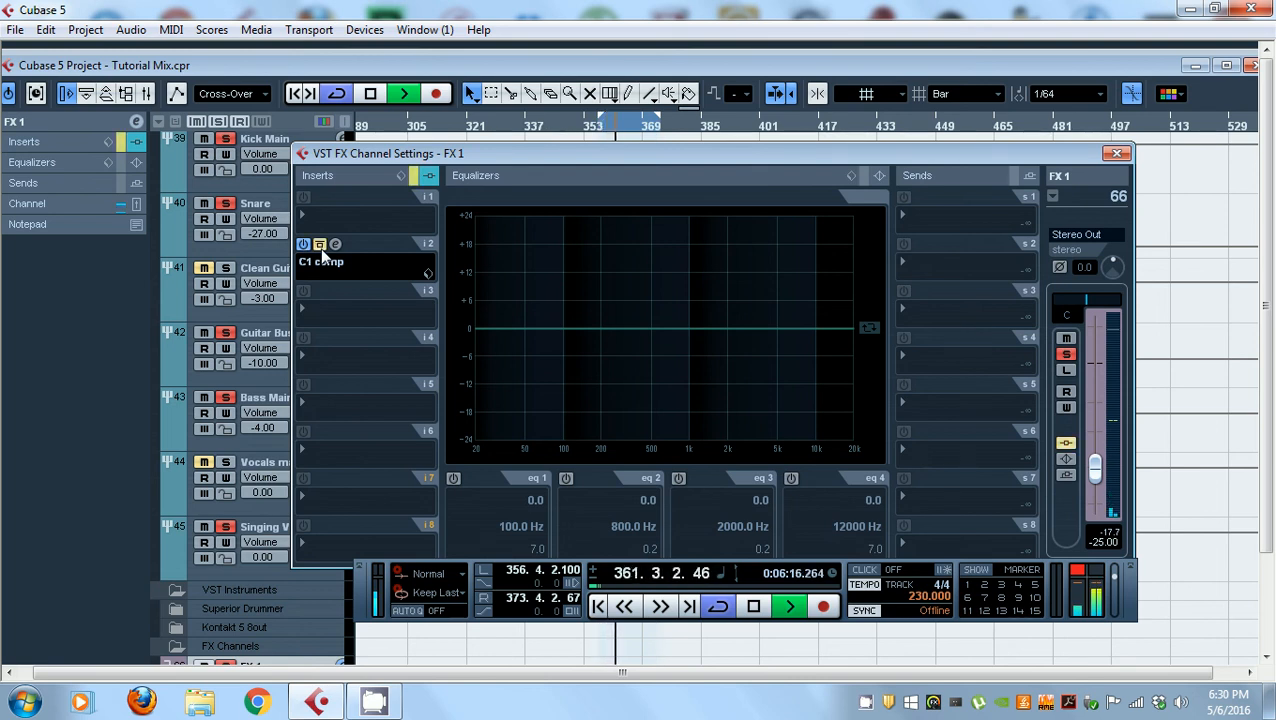
pyautogui.click(321, 247)
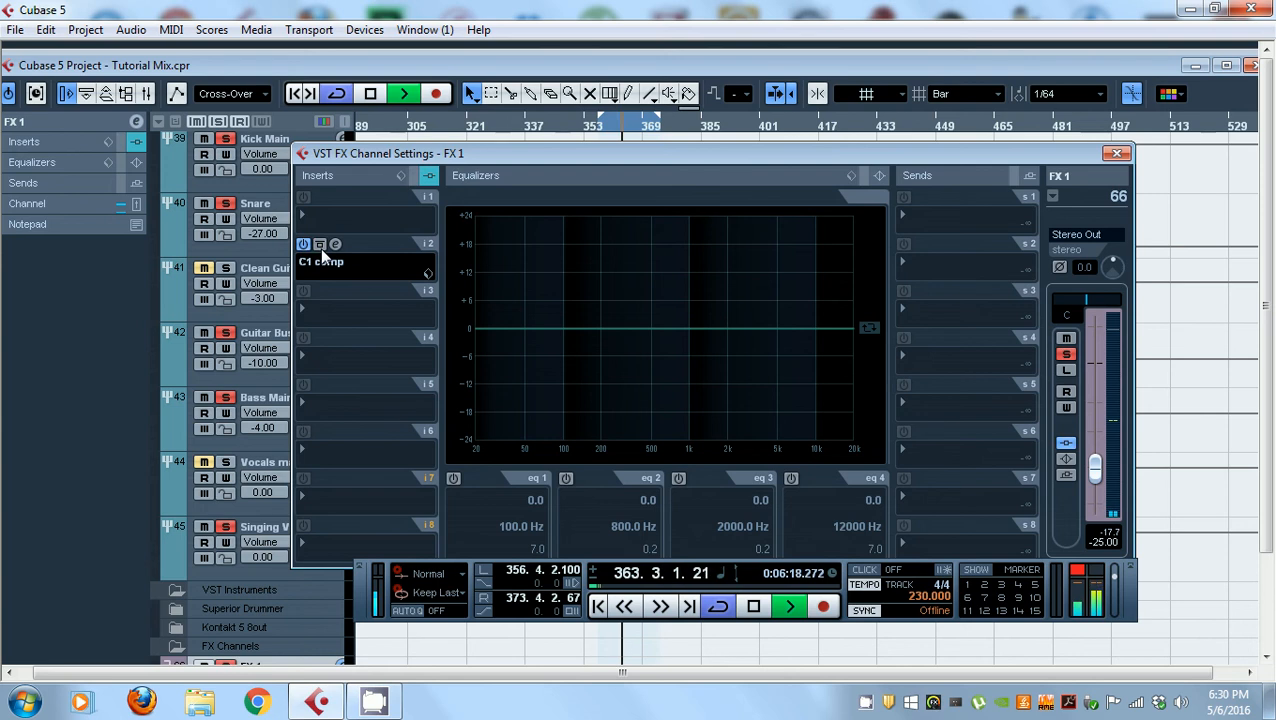
pyautogui.press('space')
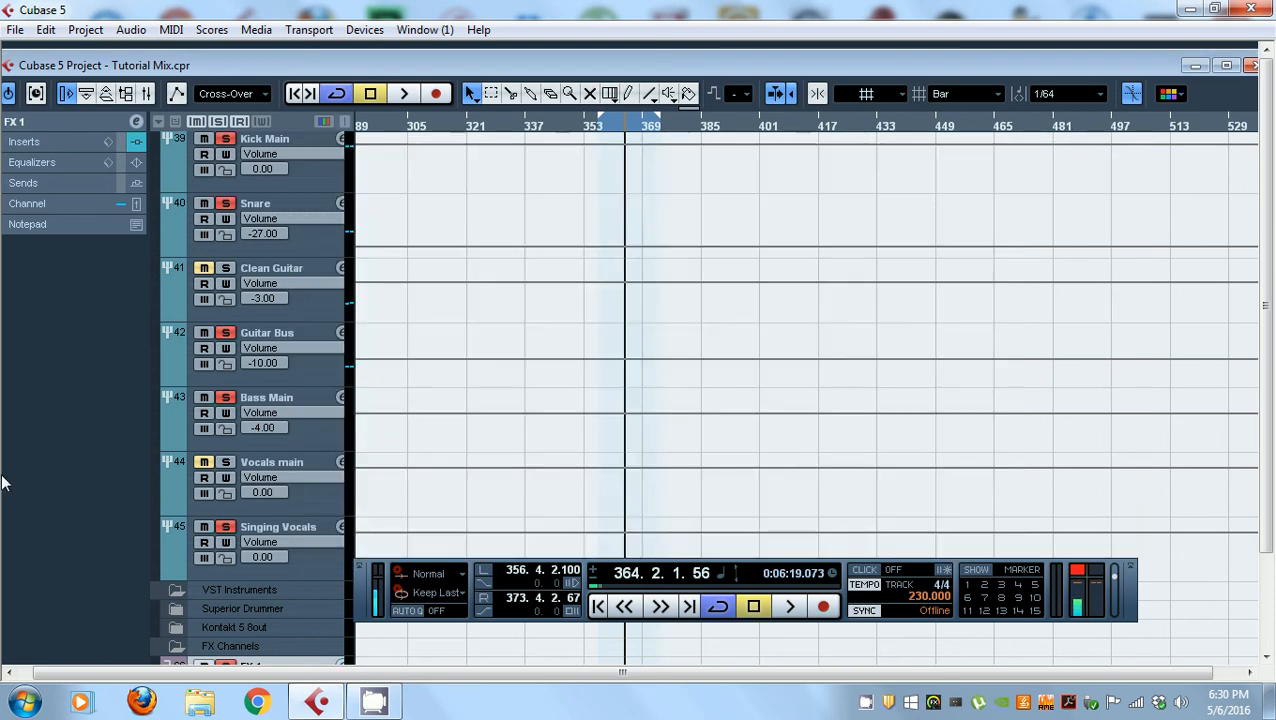
# - Select the Toms Main group track and open its channel settings
pyautogui.scroll(3, 41, 474)
pyautogui.scroll(-1, 41, 474)
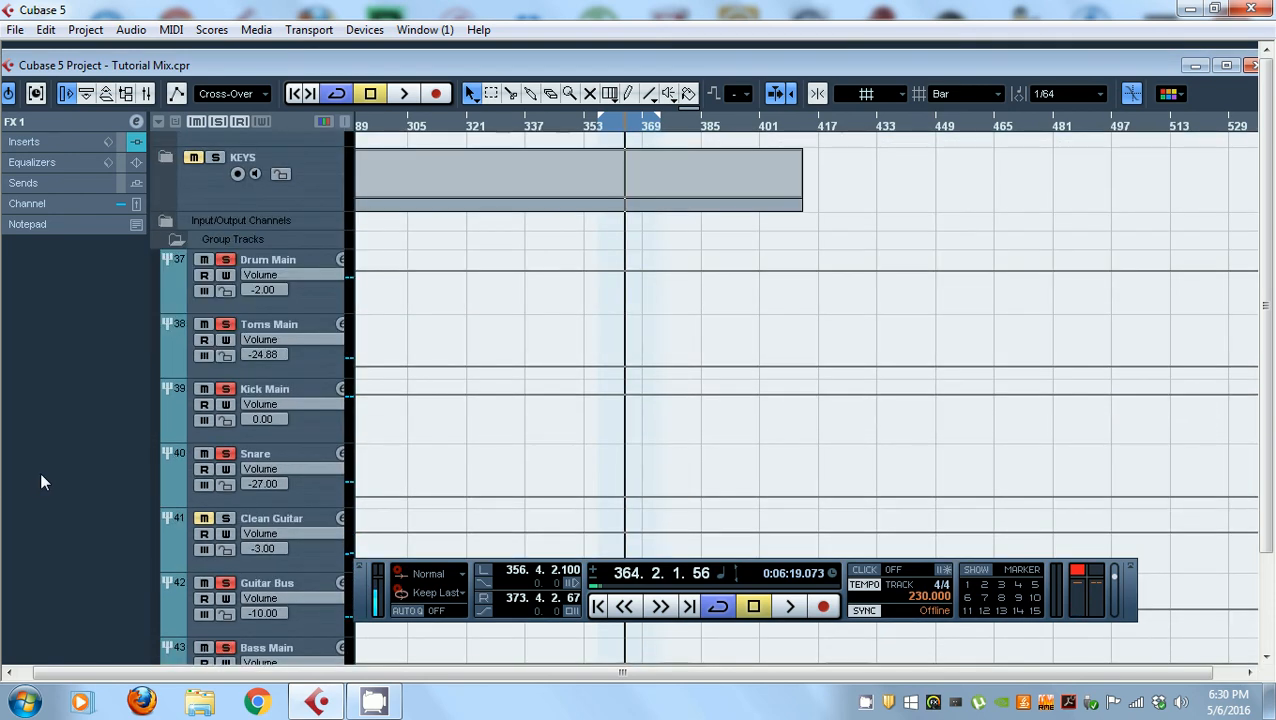
pyautogui.click(302, 499)
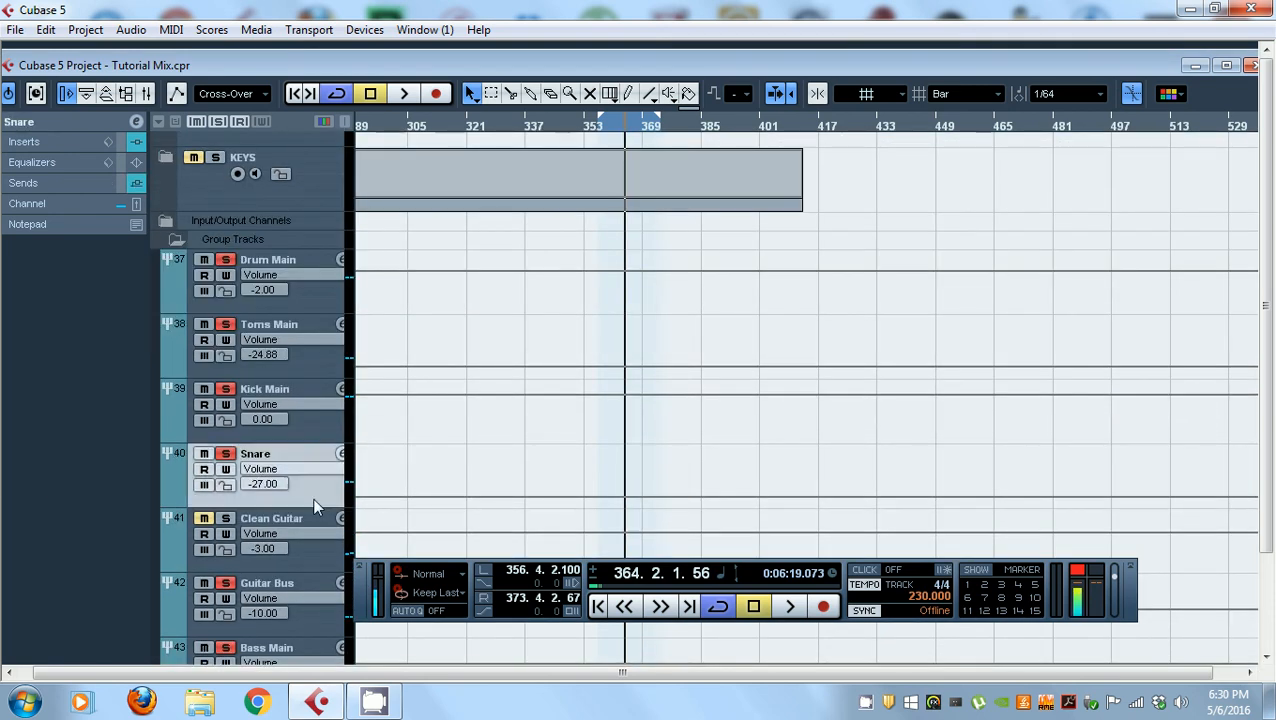
pyautogui.click(311, 369)
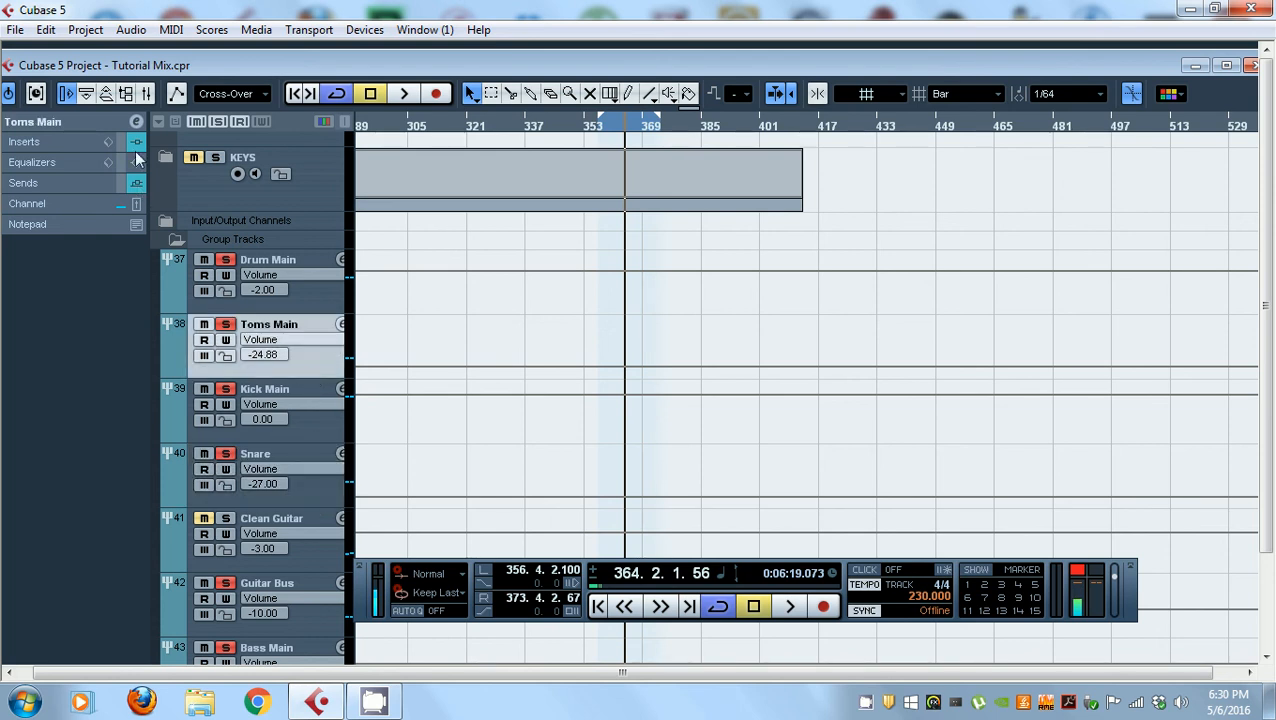
pyautogui.click(135, 118)
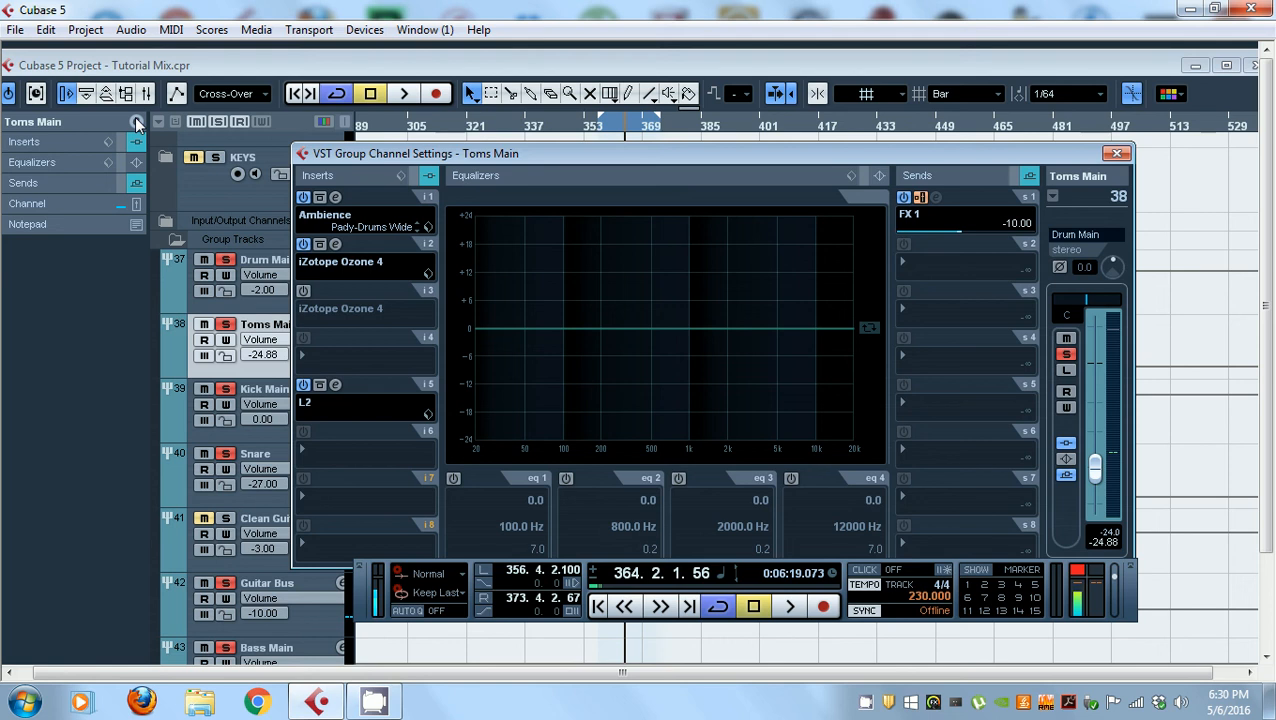
# - Examine the Ambience reverb on Toms Main's insert 1, and close the plugin window
pyautogui.click(335, 199)
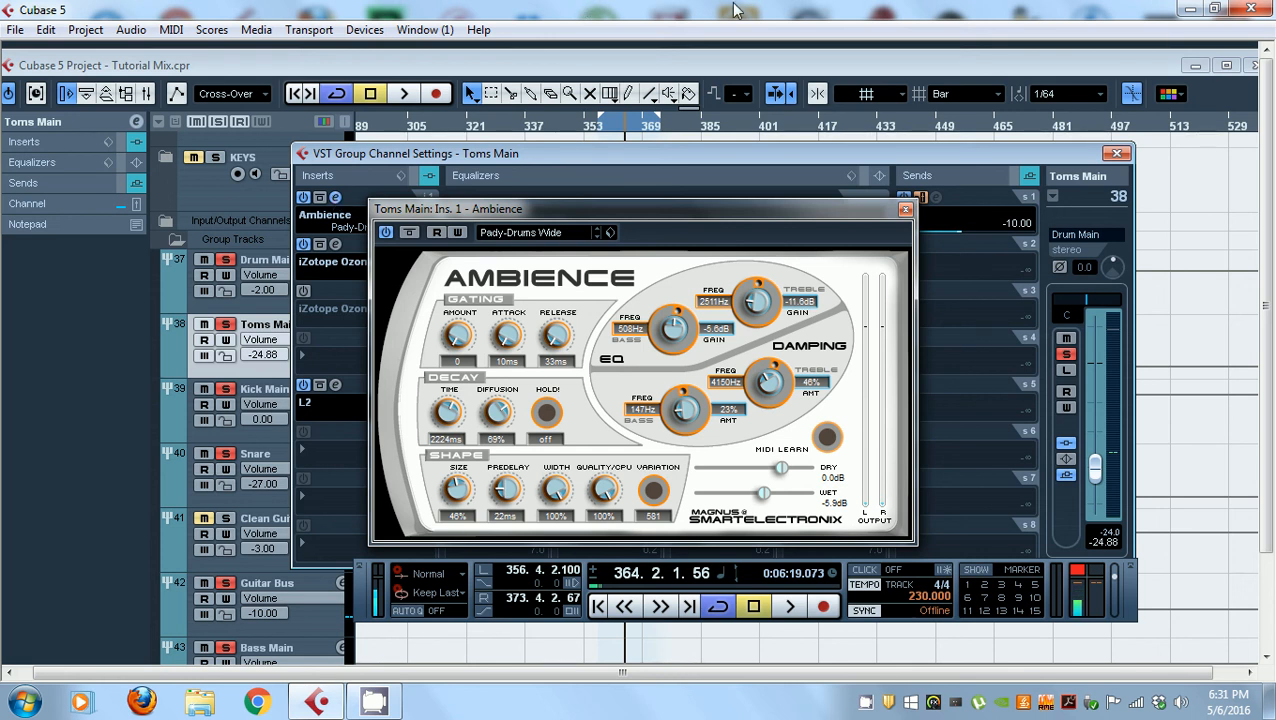
pyautogui.moveTo(620, 208); pyautogui.dragTo(633, 200)
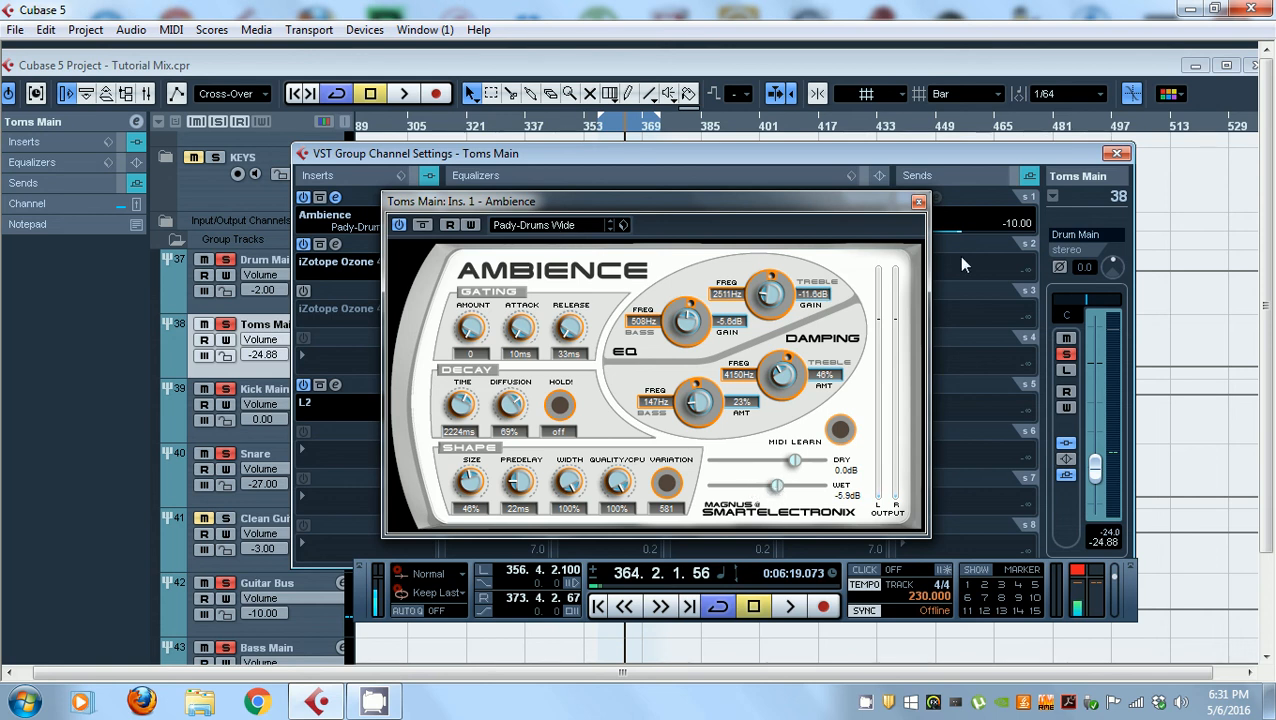
pyautogui.click(919, 201)
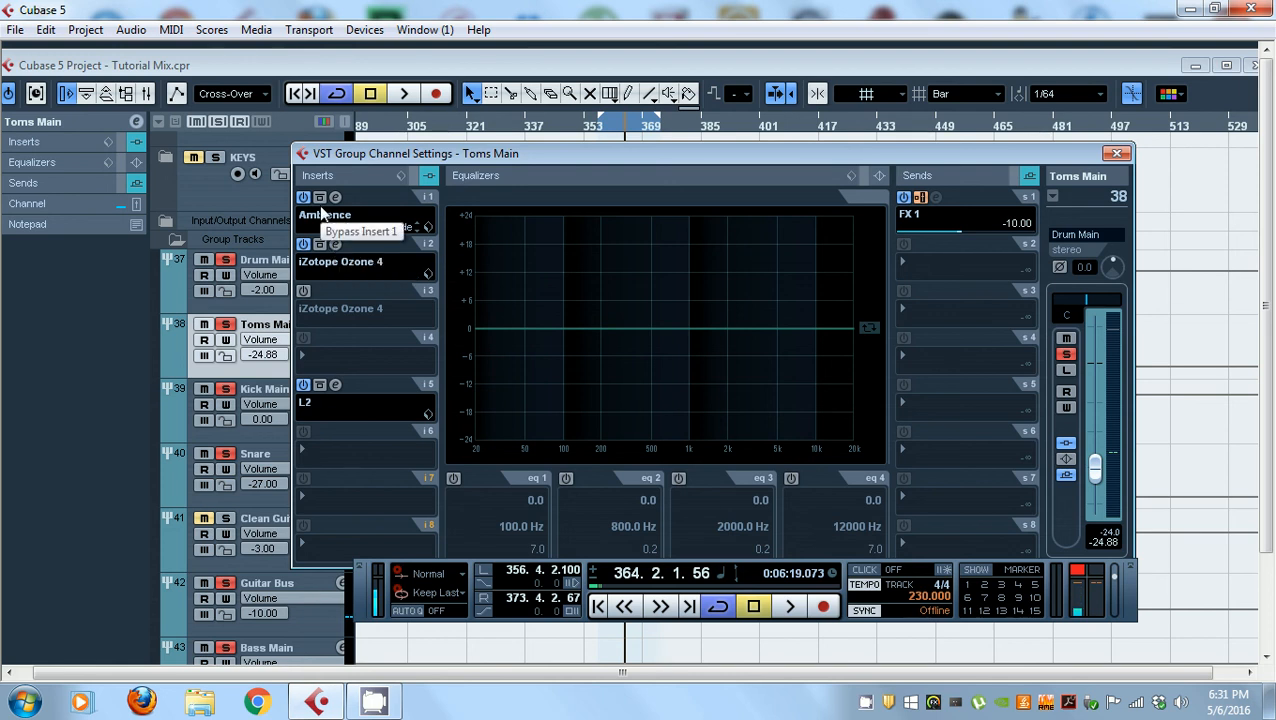
# - Examine the iZotope Ozone 4 equalizer on Toms Main's insert 2, and close it together with the channel settings
pyautogui.click(335, 244)
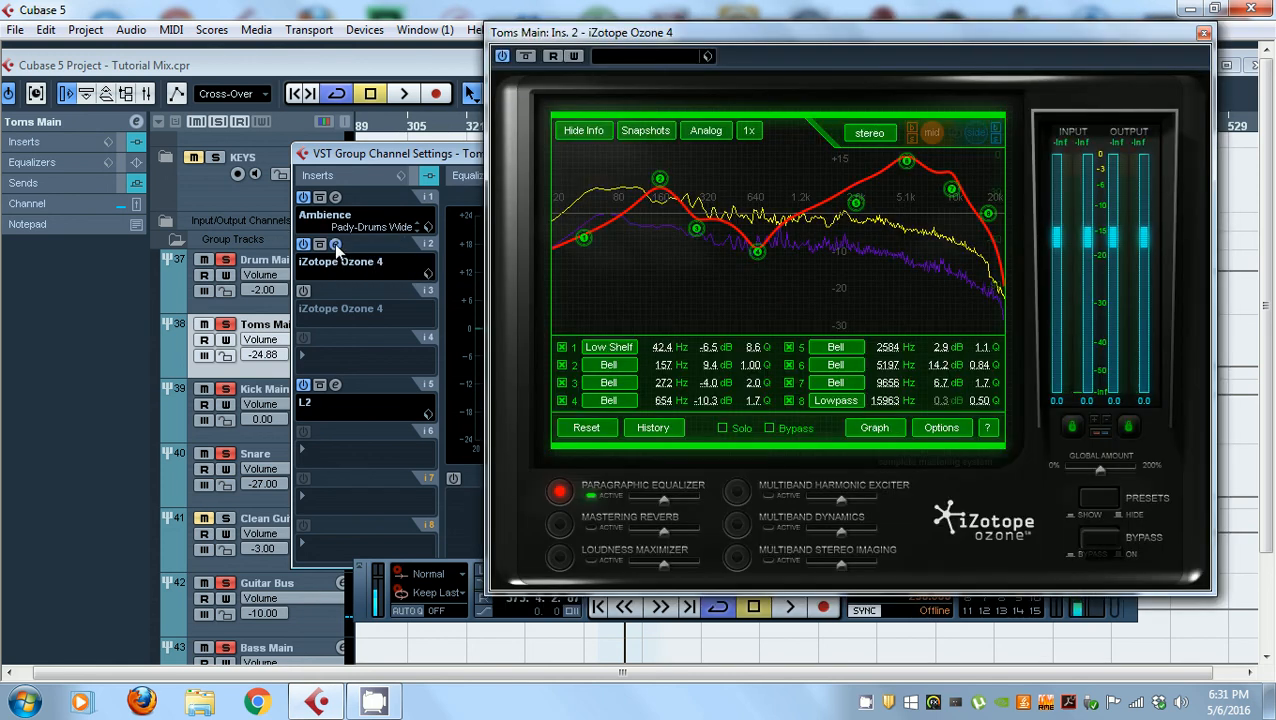
pyautogui.moveTo(852, 39); pyautogui.dragTo(611, 90)
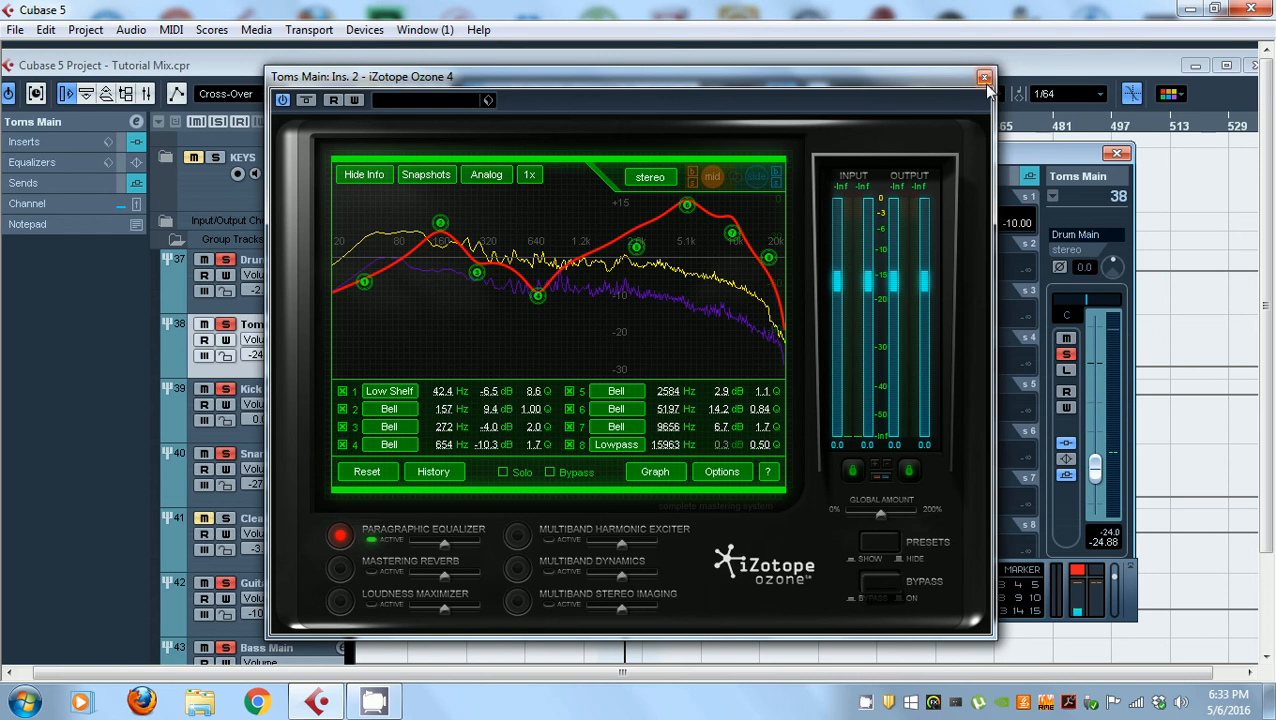
pyautogui.click(984, 80)
pyautogui.click(1115, 154)
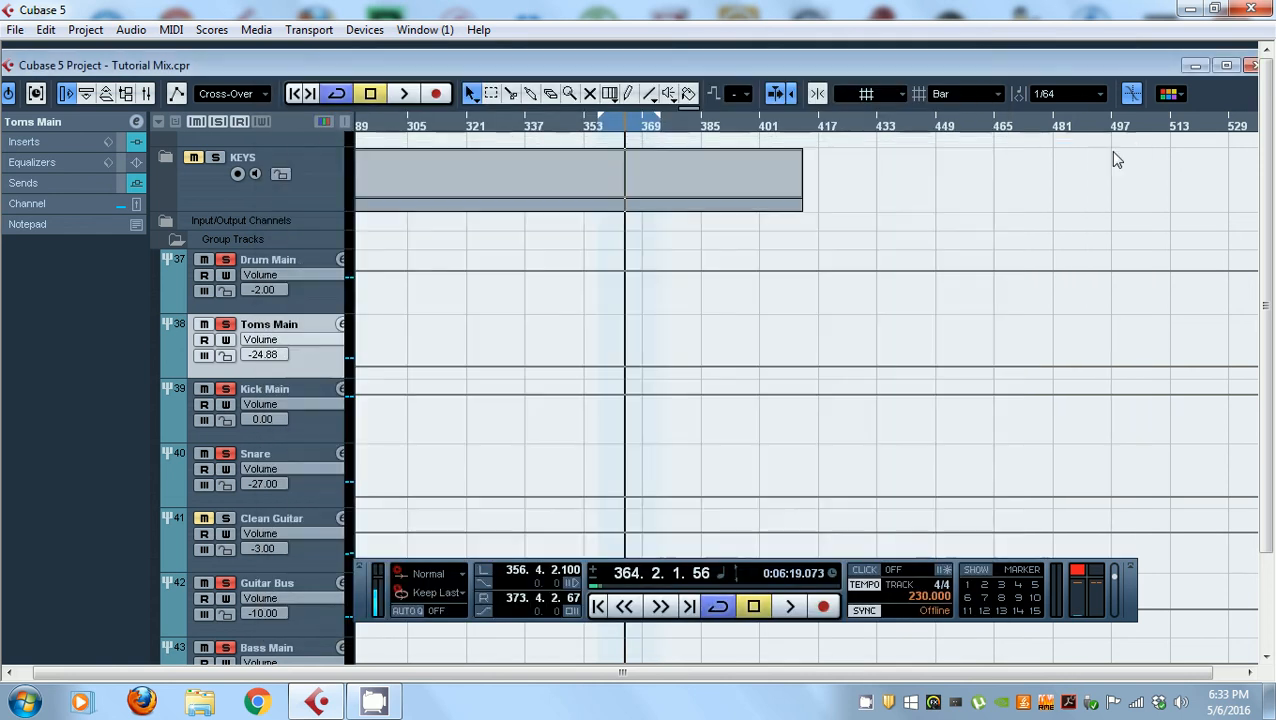
pyautogui.click(327, 283)
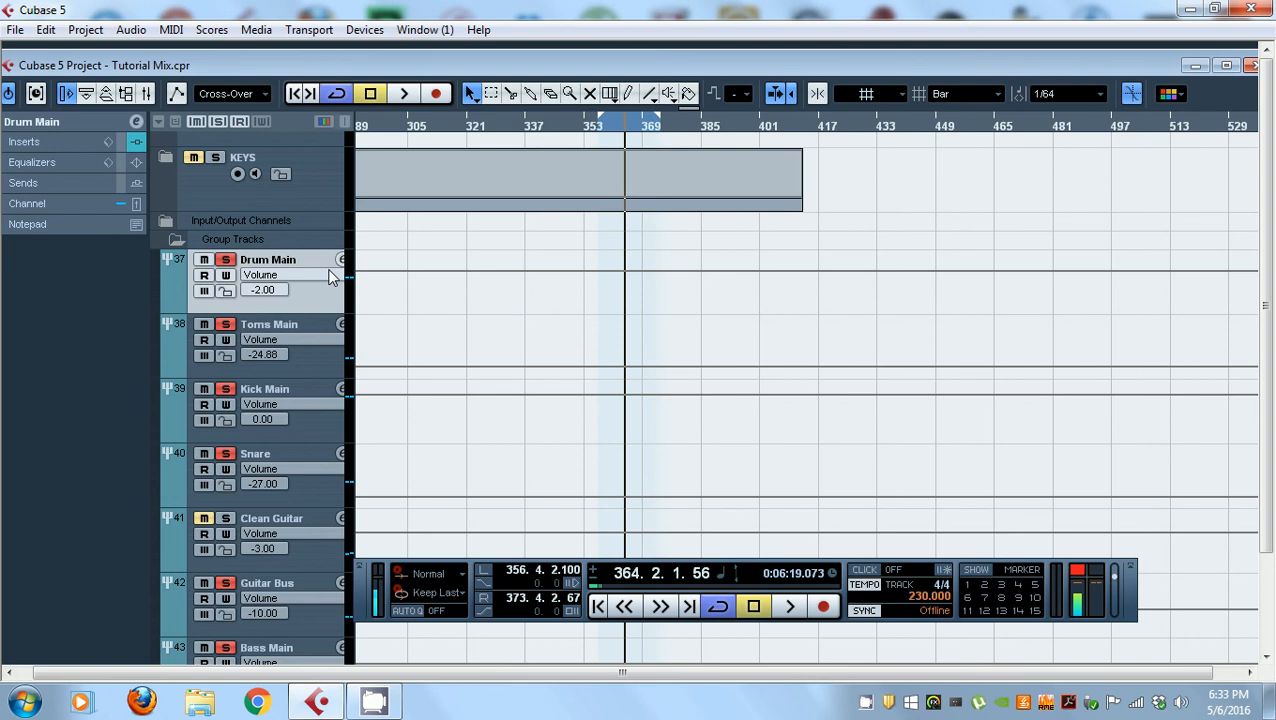
pyautogui.click(135, 121)
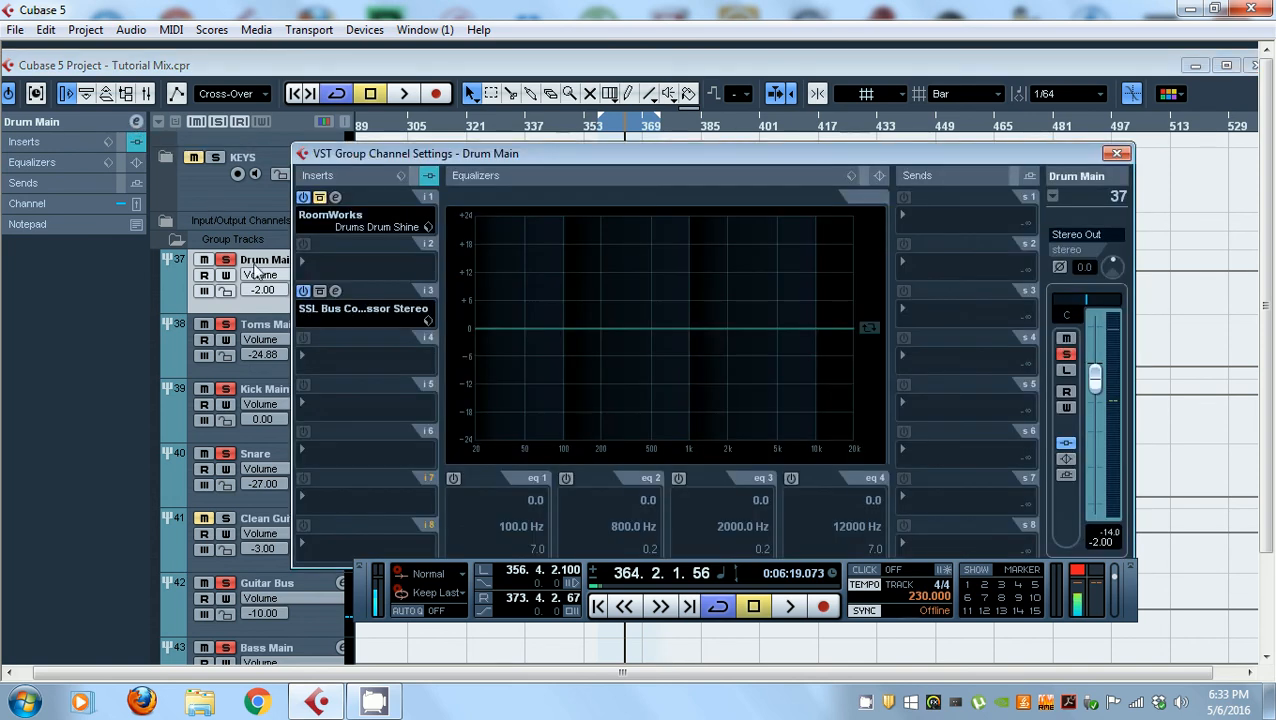
pyautogui.click(335, 290)
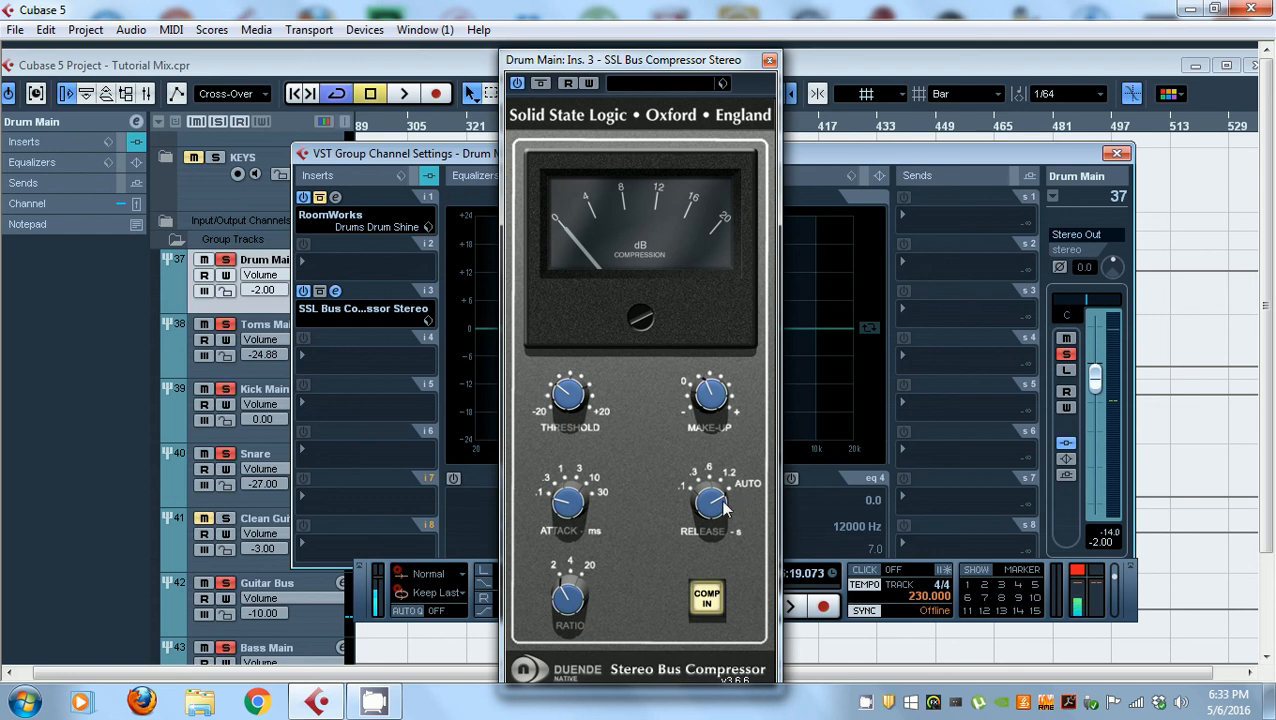
pyautogui.press('space')
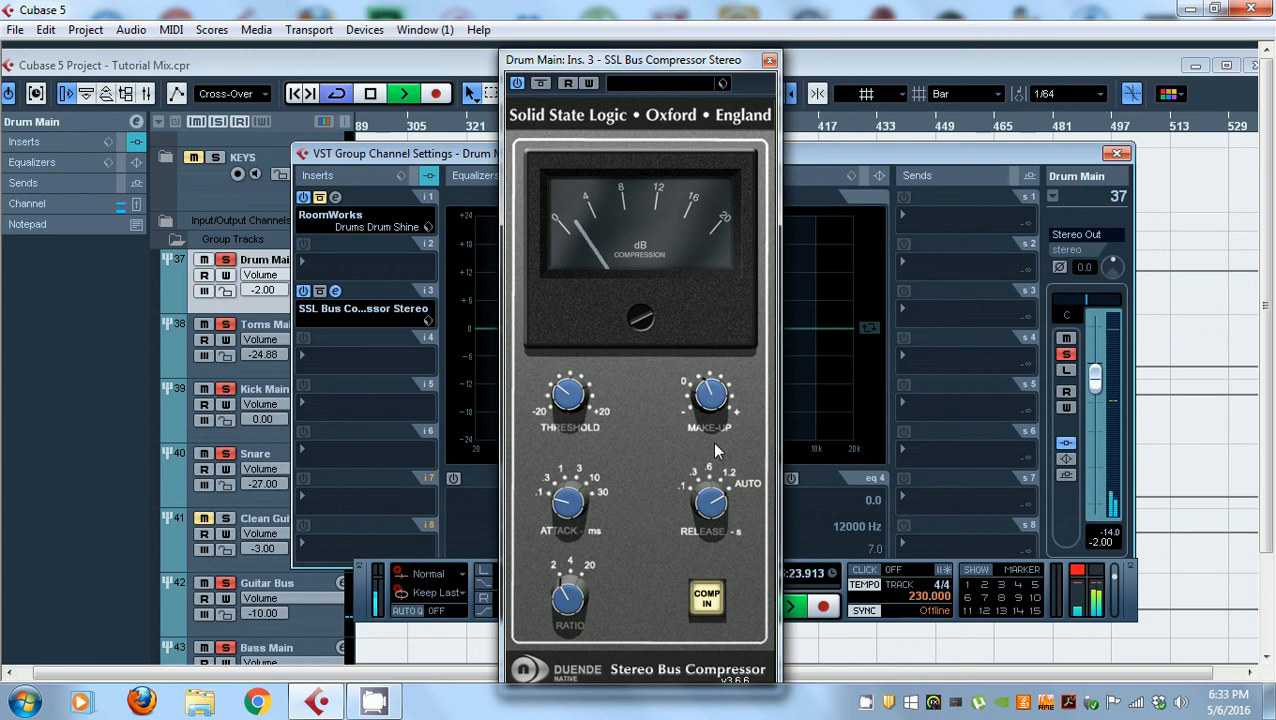
pyautogui.press('space')
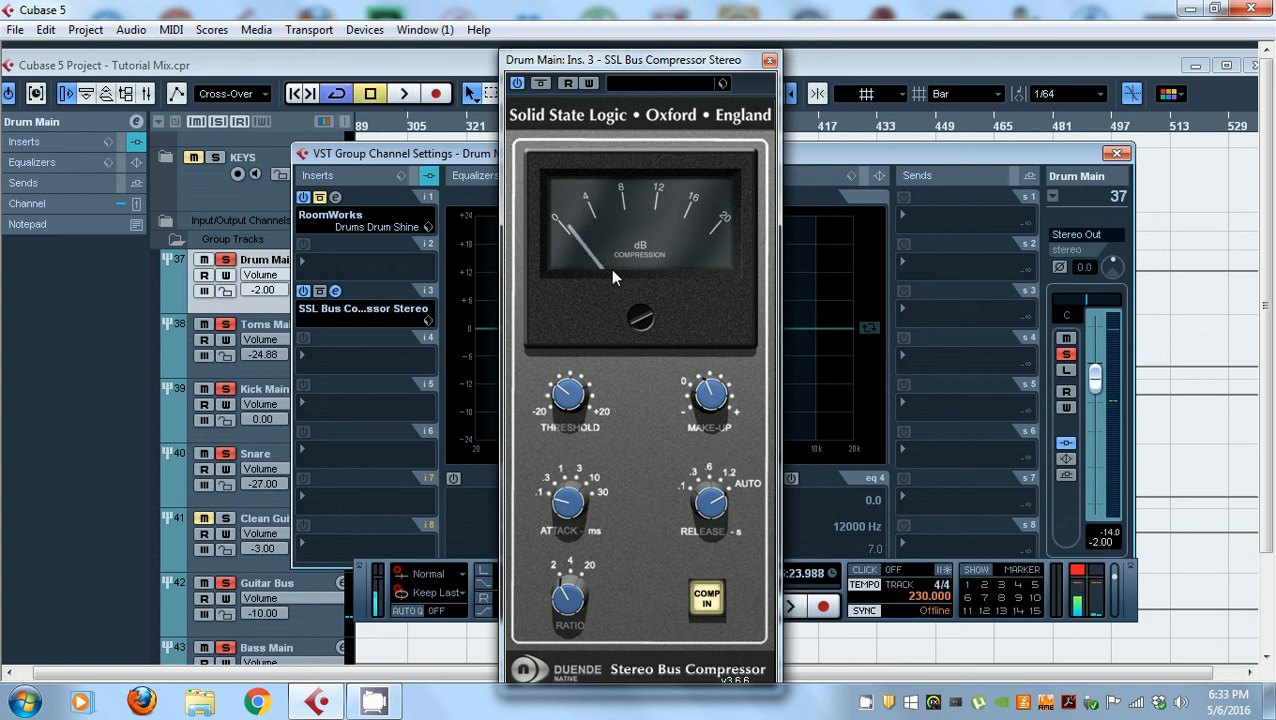
pyautogui.moveTo(575, 398)
pyautogui.click(770, 62)
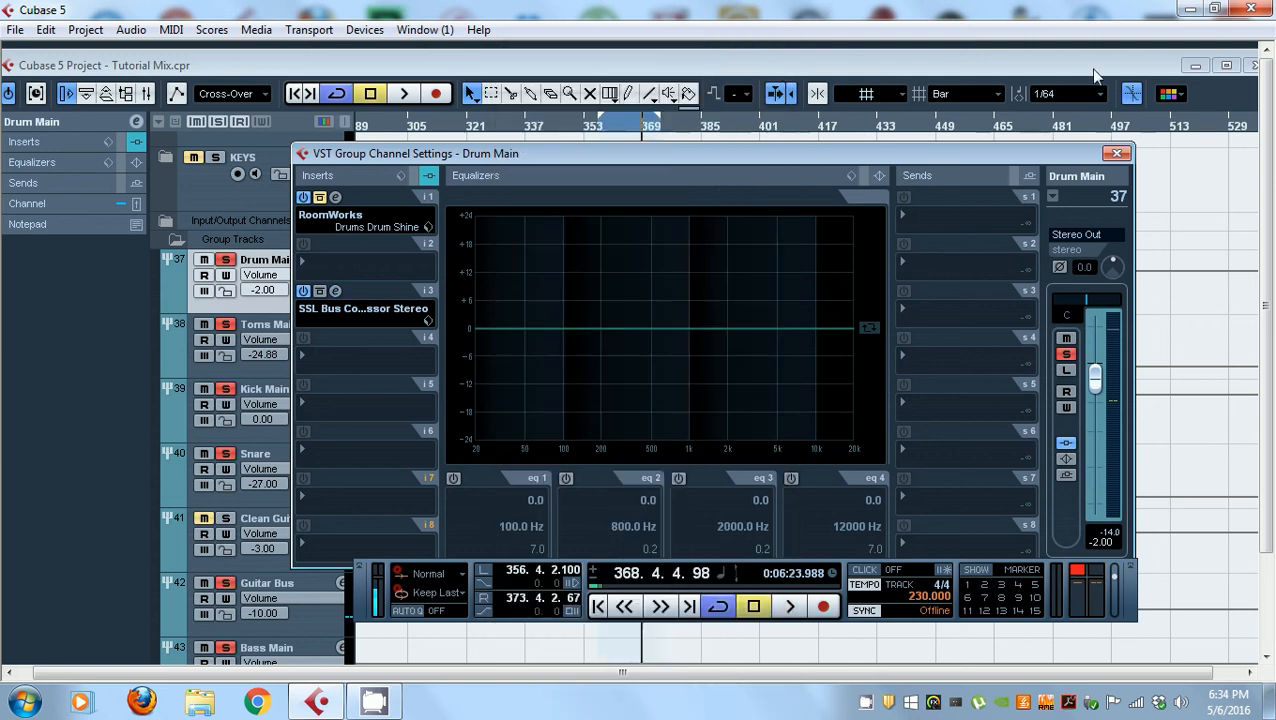
pyautogui.click(1117, 155)
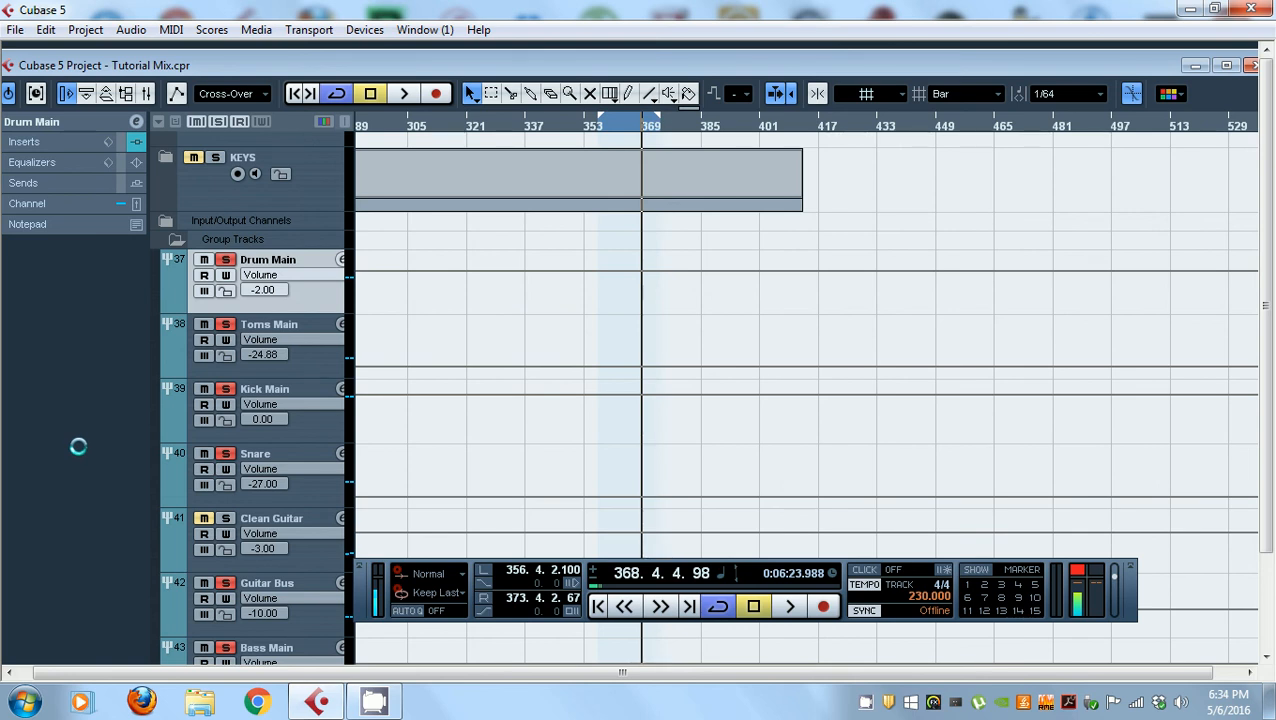
# - Inspect the Crush Kick and Kick Midi tracks in the DRUMS folder
pyautogui.scroll(5, 78, 446)
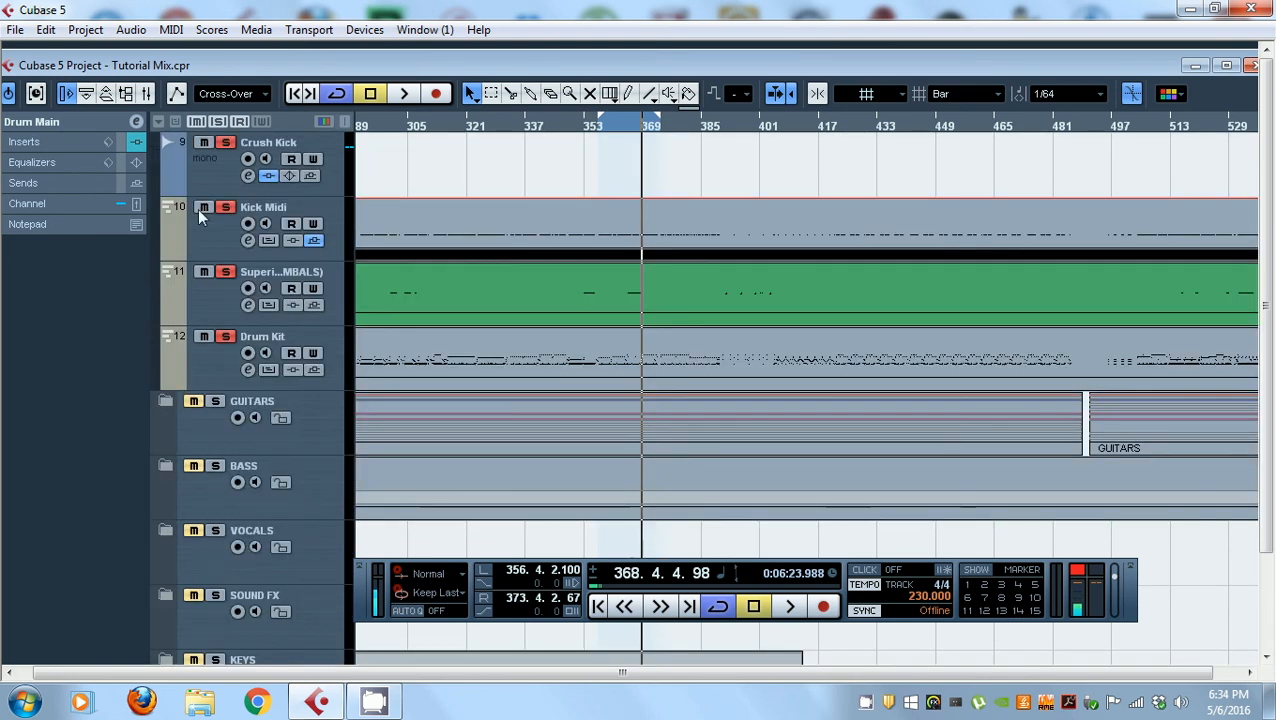
pyautogui.click(232, 178)
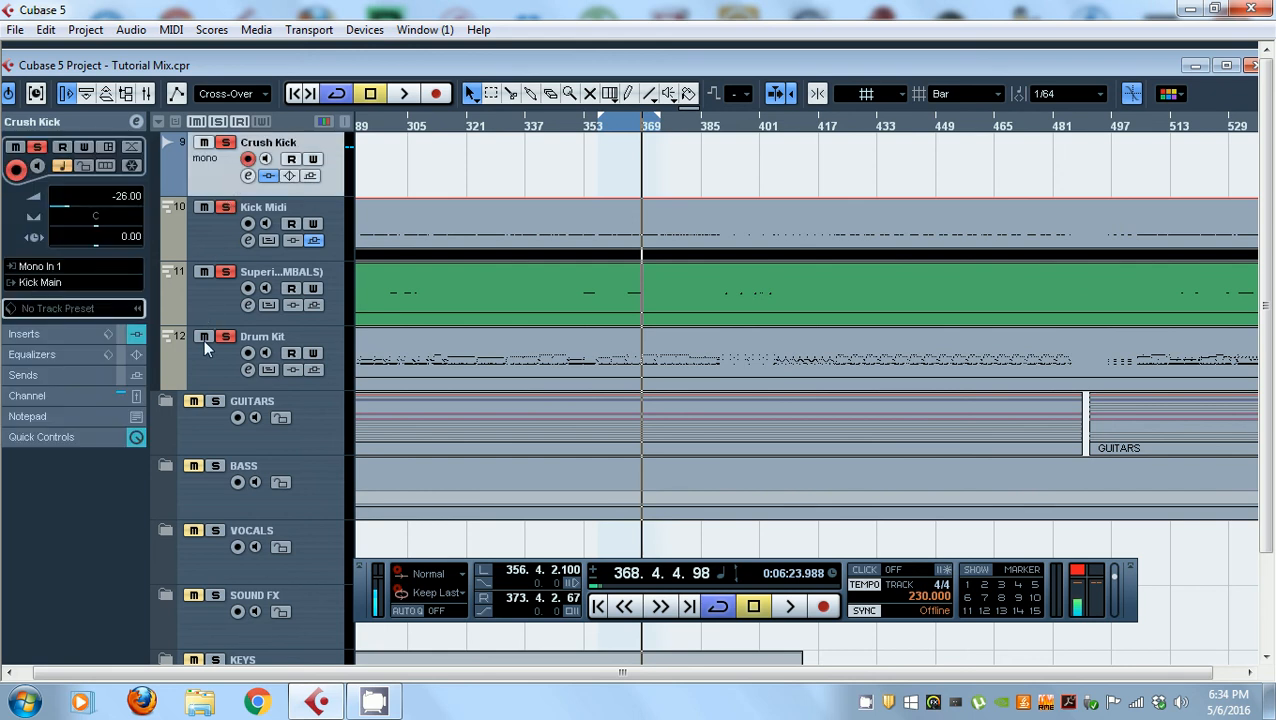
pyautogui.click(212, 234)
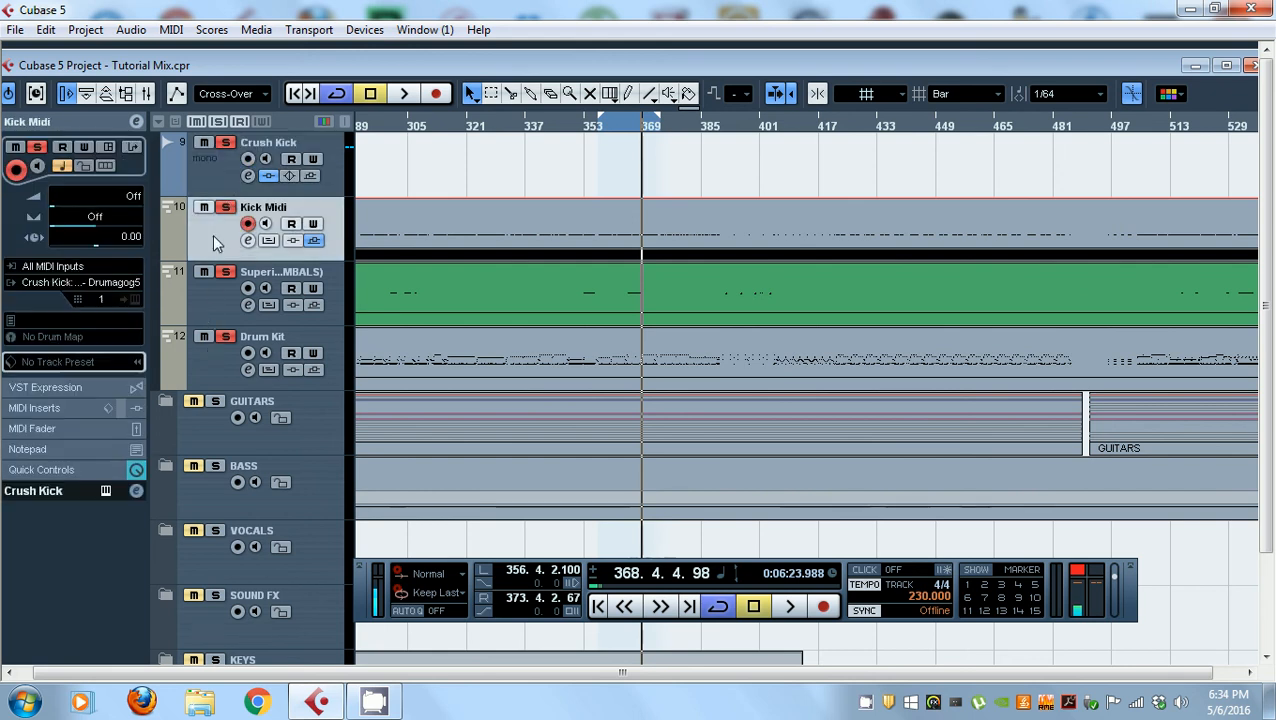
# - Examine the instruments in the Drum Kit track's Kontakt rack, and close the Kontakt window
pyautogui.click(197, 350)
pyautogui.click(135, 299)
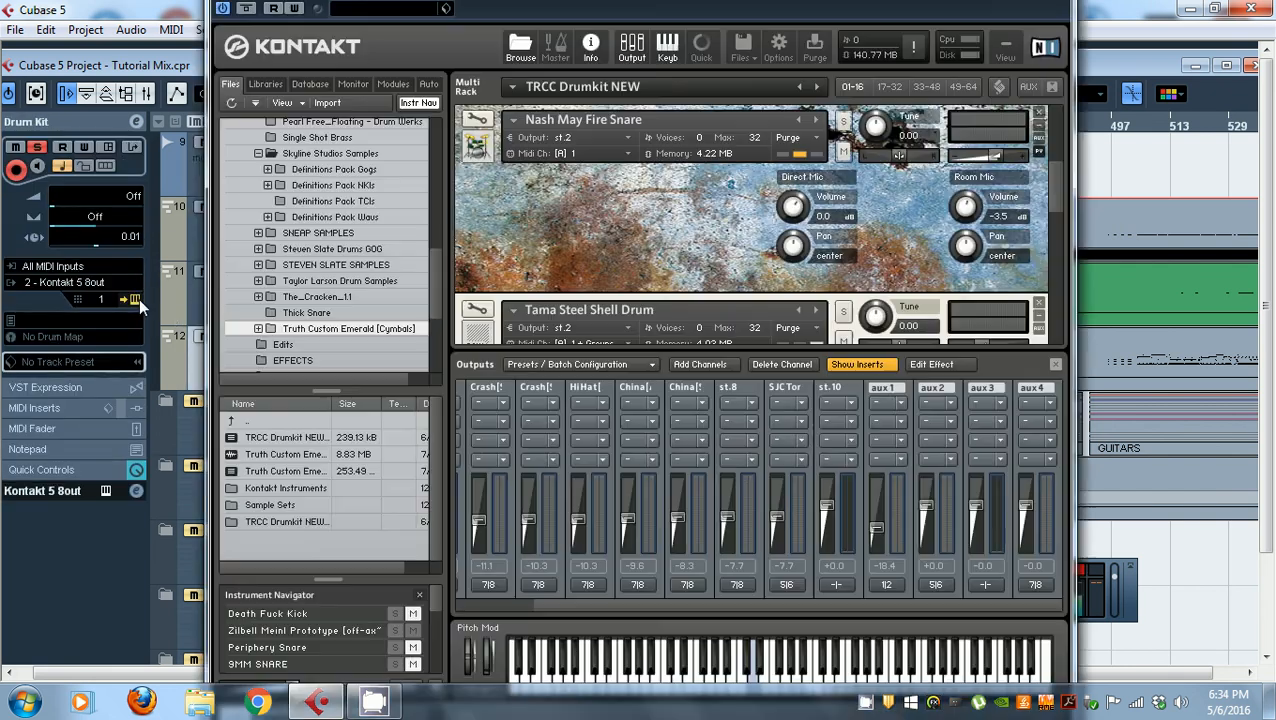
pyautogui.scroll(-2, 689, 283)
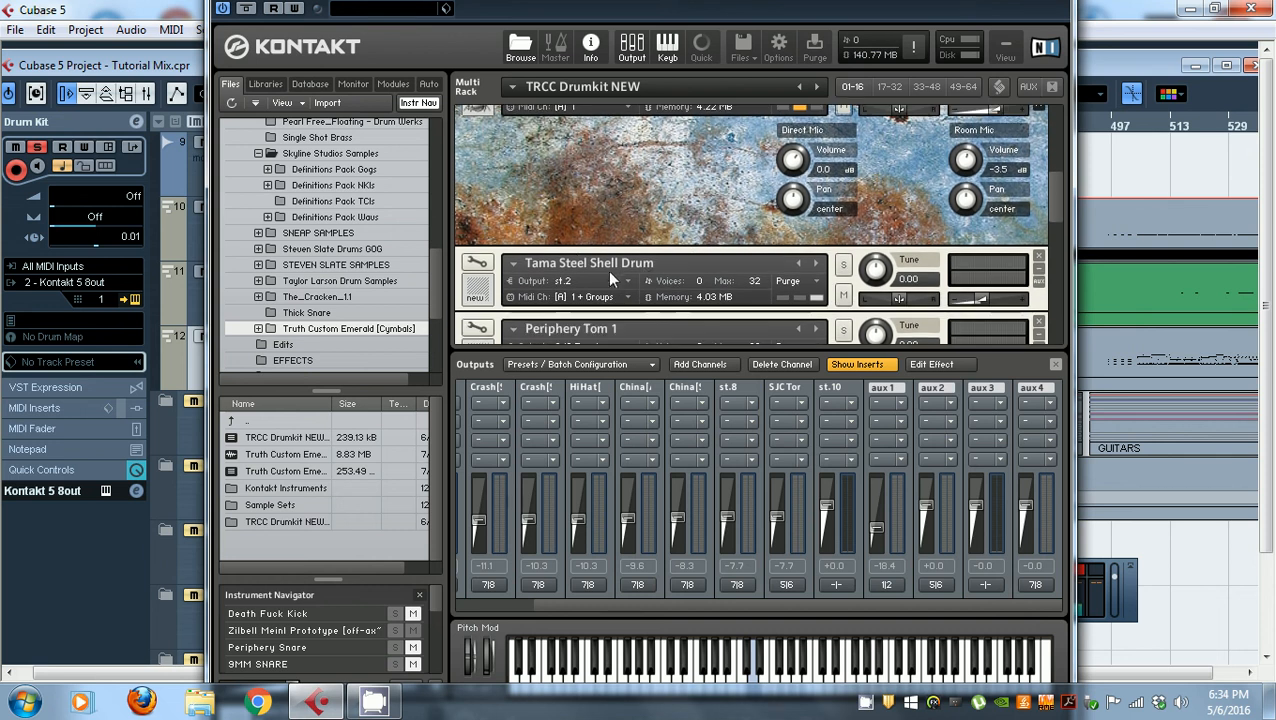
pyautogui.scroll(1, 609, 279)
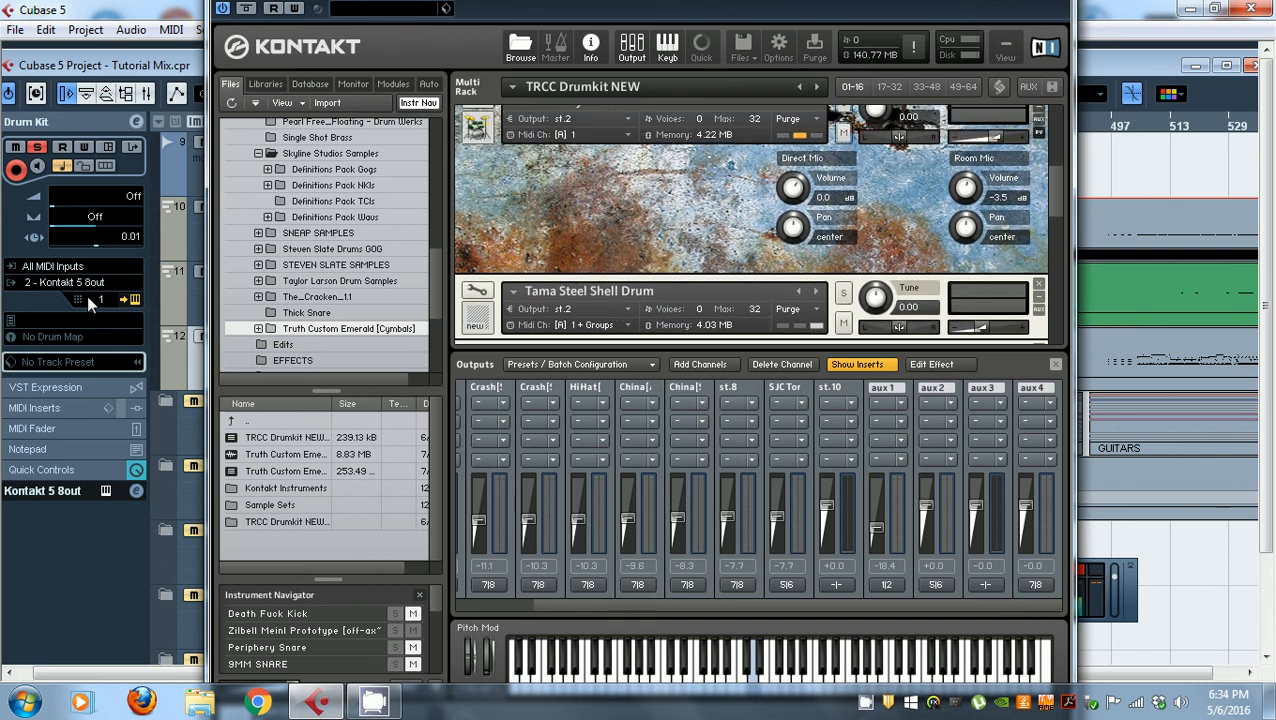
pyautogui.click(128, 299)
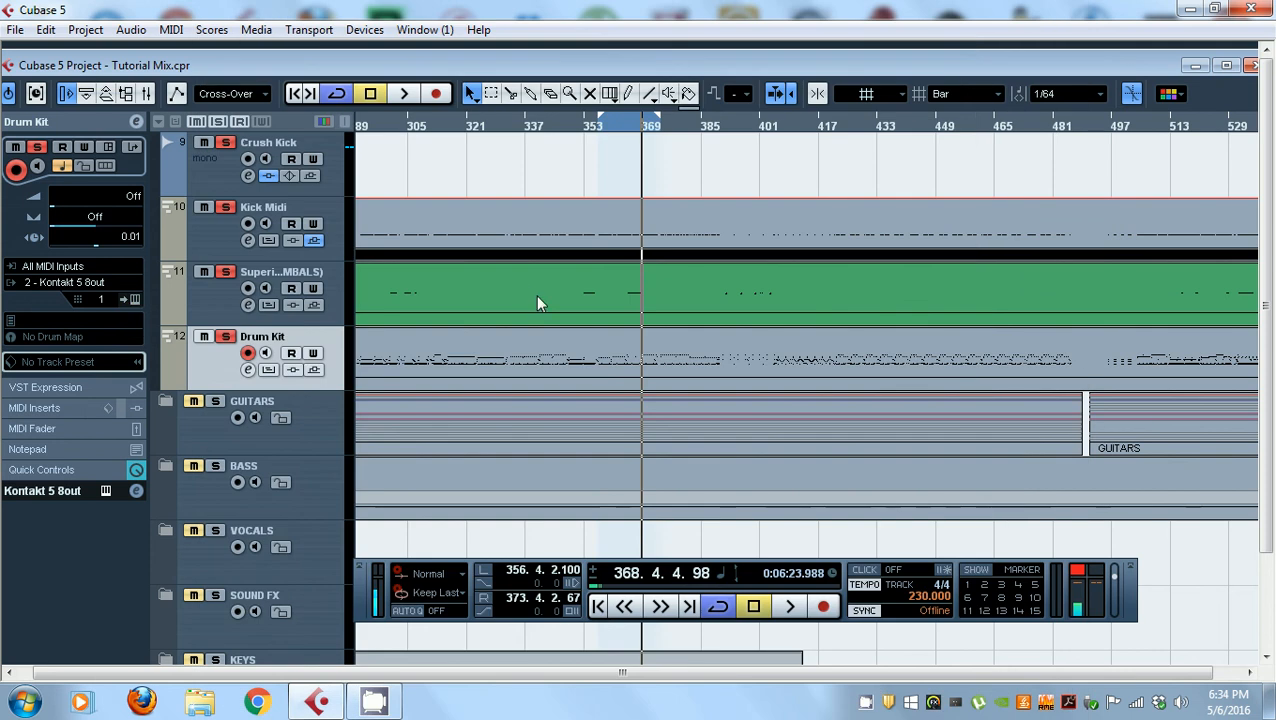
# - Collapse the DRUMS folder and open the mixer at the Kontakt output channels
pyautogui.scroll(3, 535, 294)
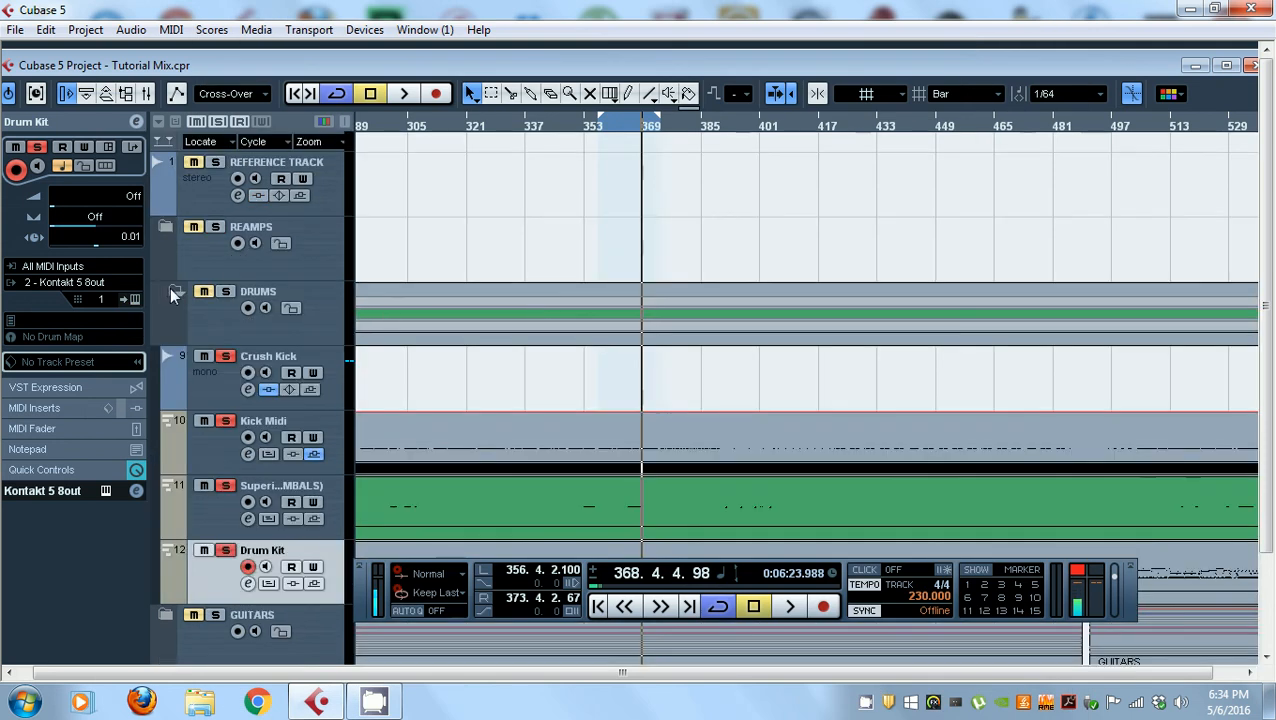
pyautogui.click(171, 289)
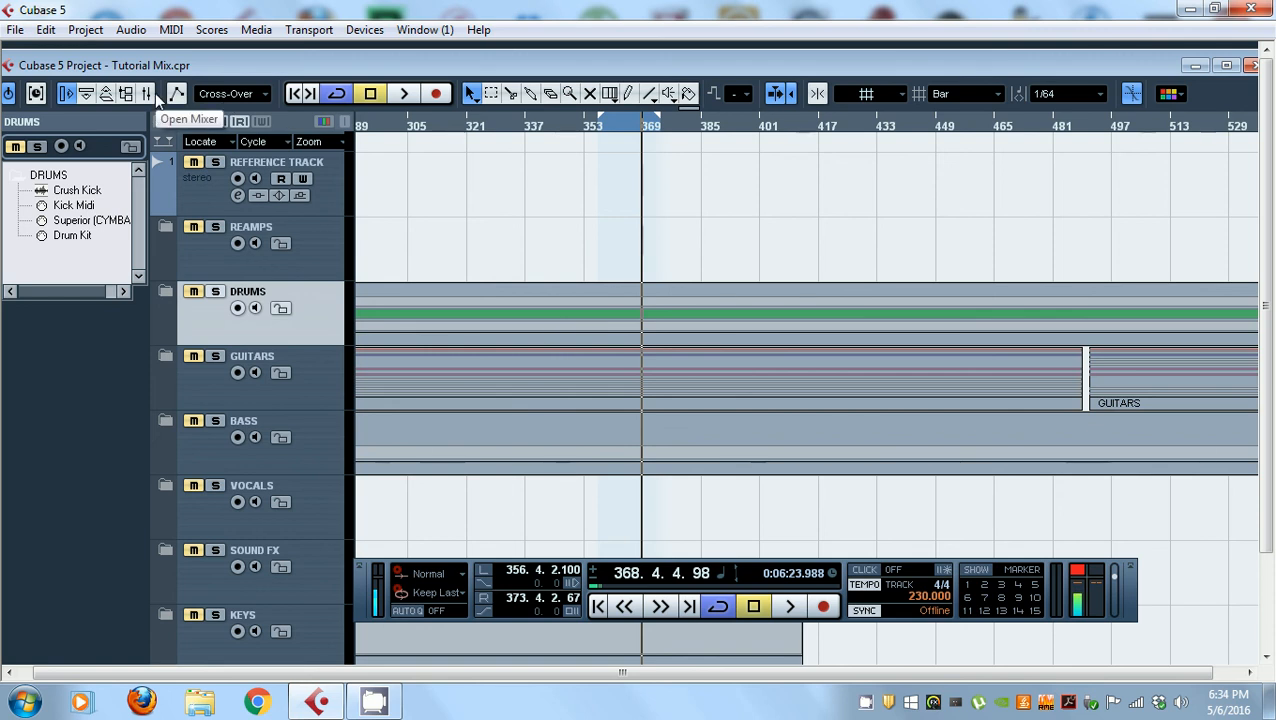
pyautogui.click(156, 95)
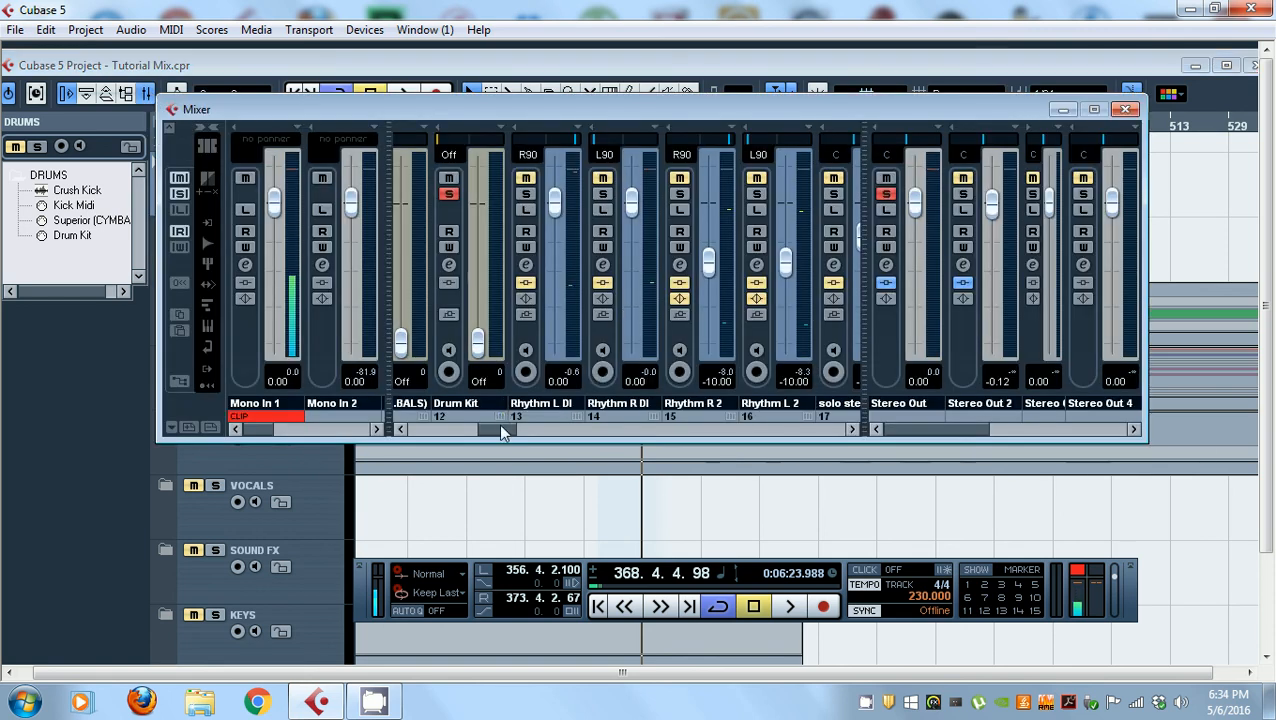
pyautogui.moveTo(502, 430); pyautogui.dragTo(835, 442)
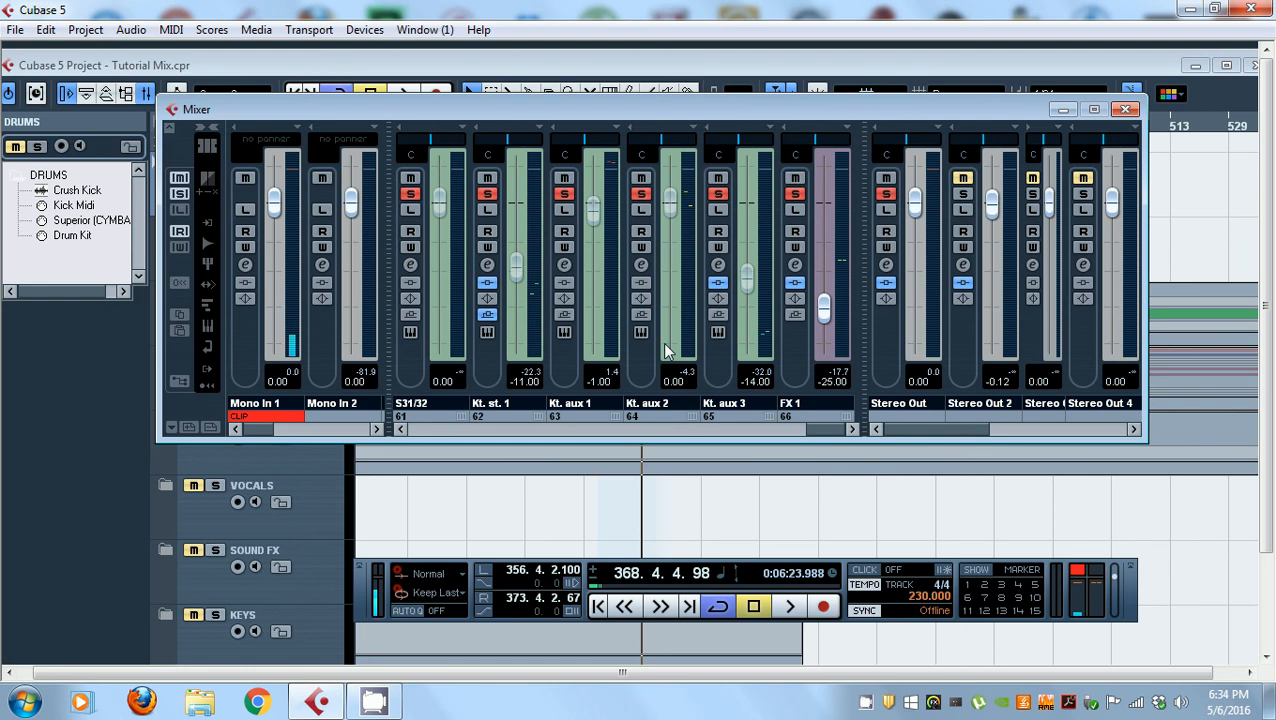
# - Open the Kt. st. 1 channel settings, examine the Q4-Paragraphic EQ on insert 3, and close the plugin window
pyautogui.click(488, 264)
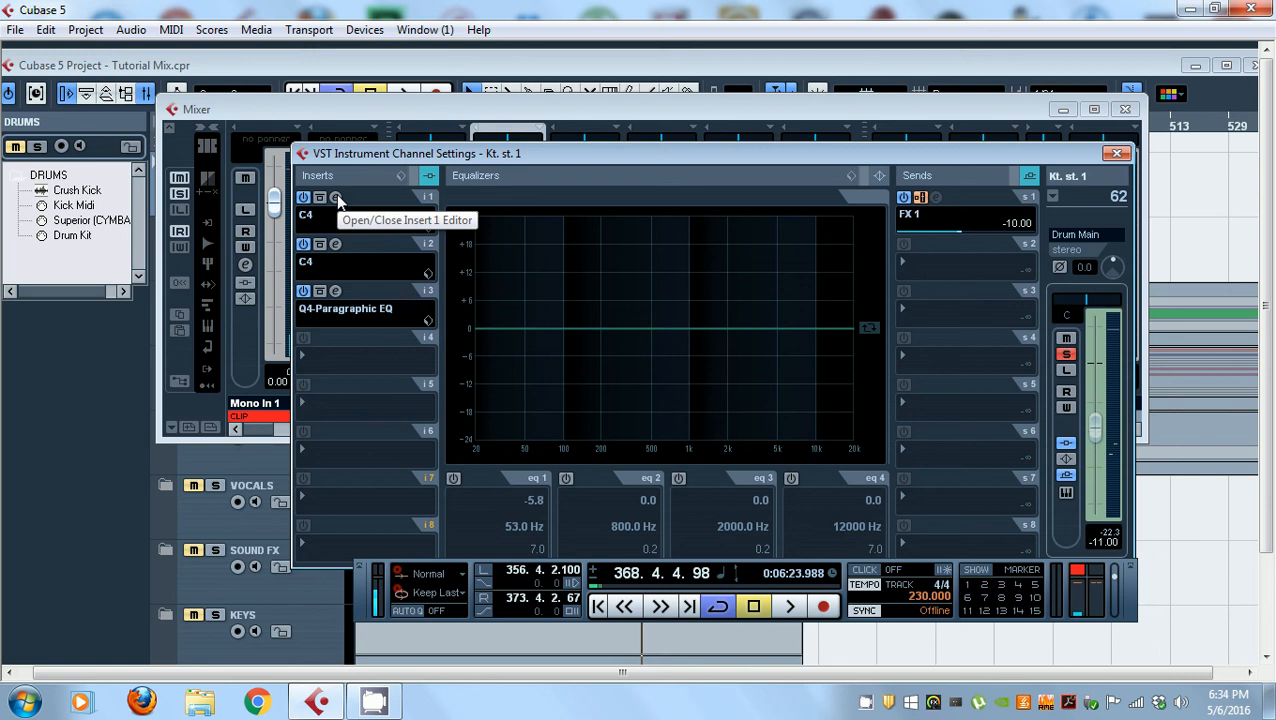
pyautogui.click(335, 291)
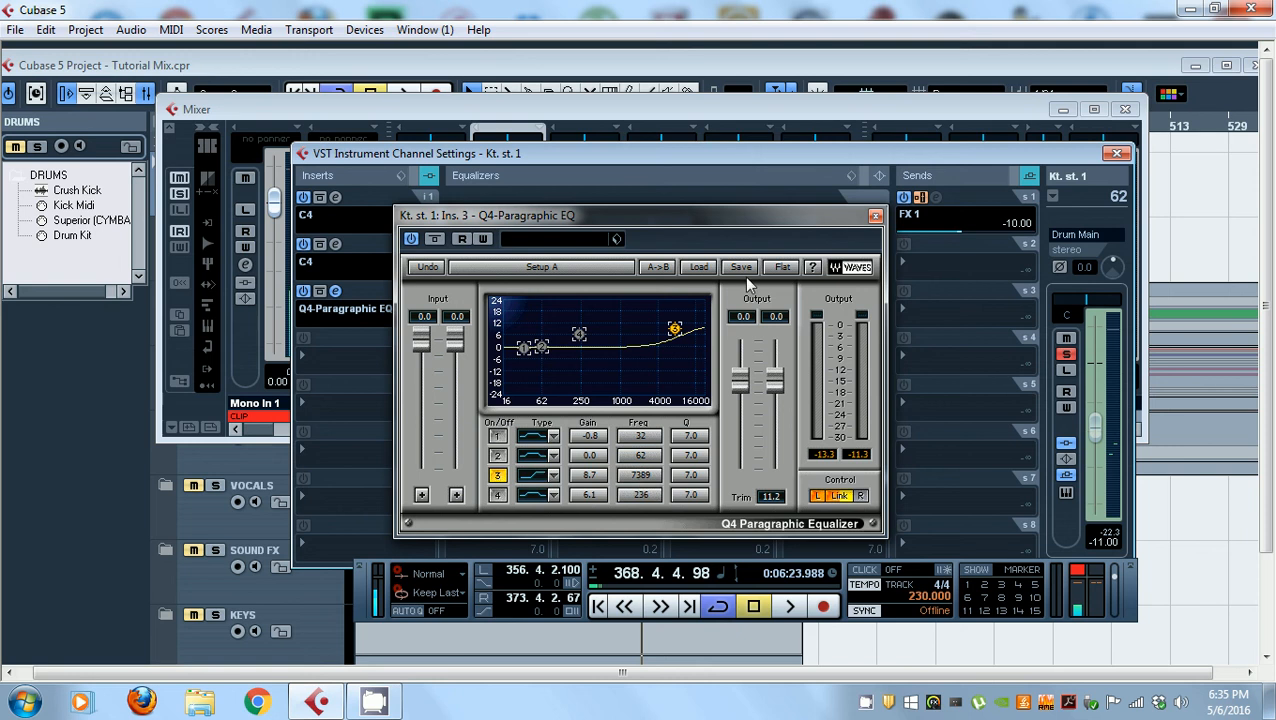
pyautogui.click(875, 216)
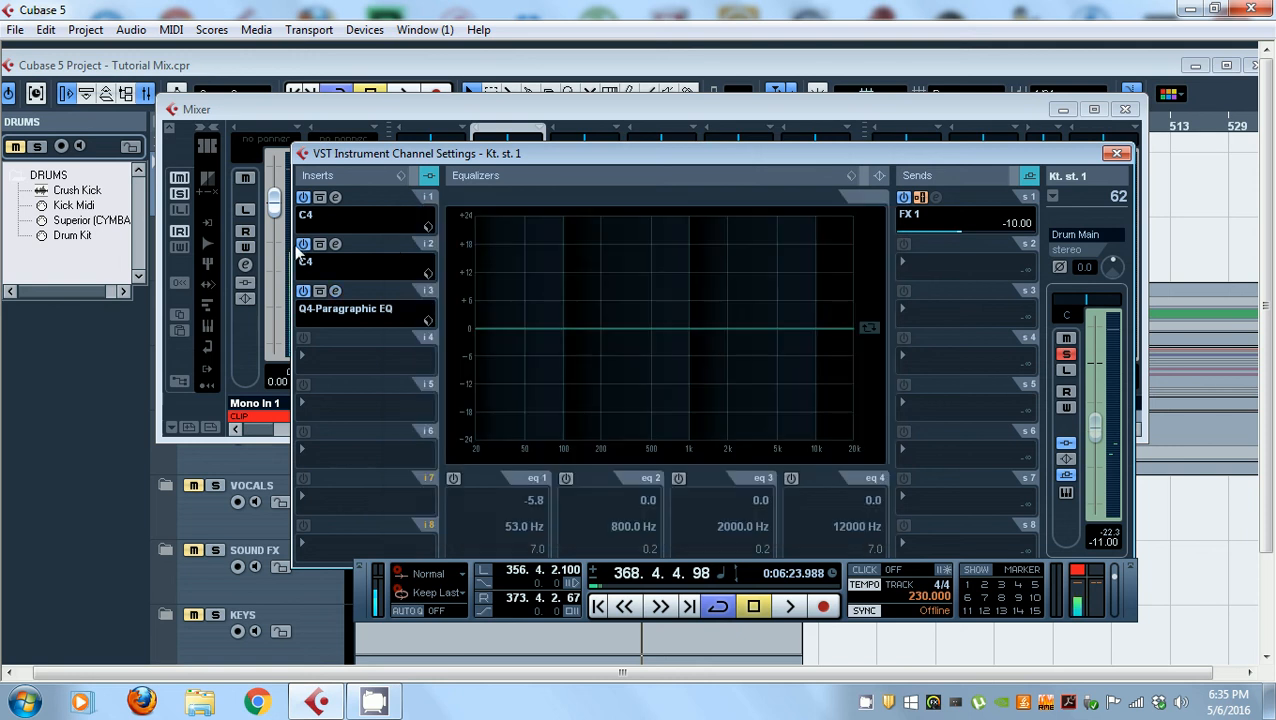
# - Open the C4 processors on Kt. st. 1's inserts 1 and 2 and arrange them side by side for comparison
pyautogui.click(336, 198)
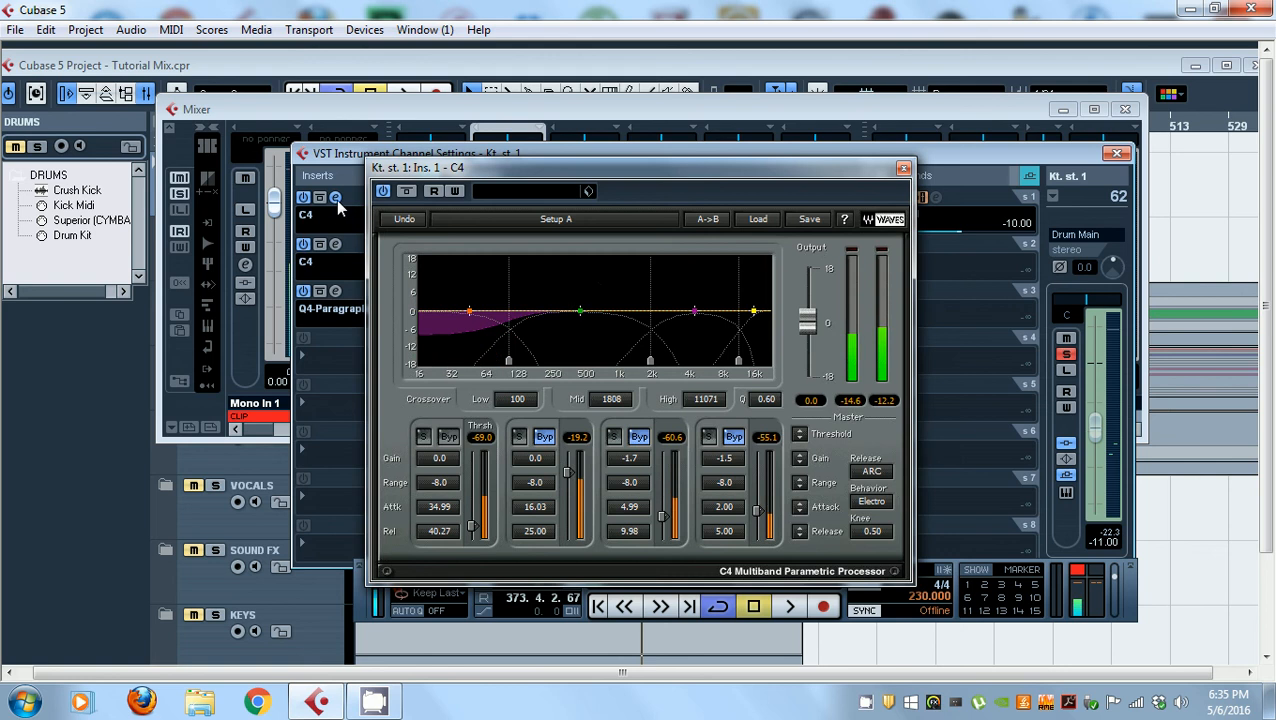
pyautogui.click(335, 244)
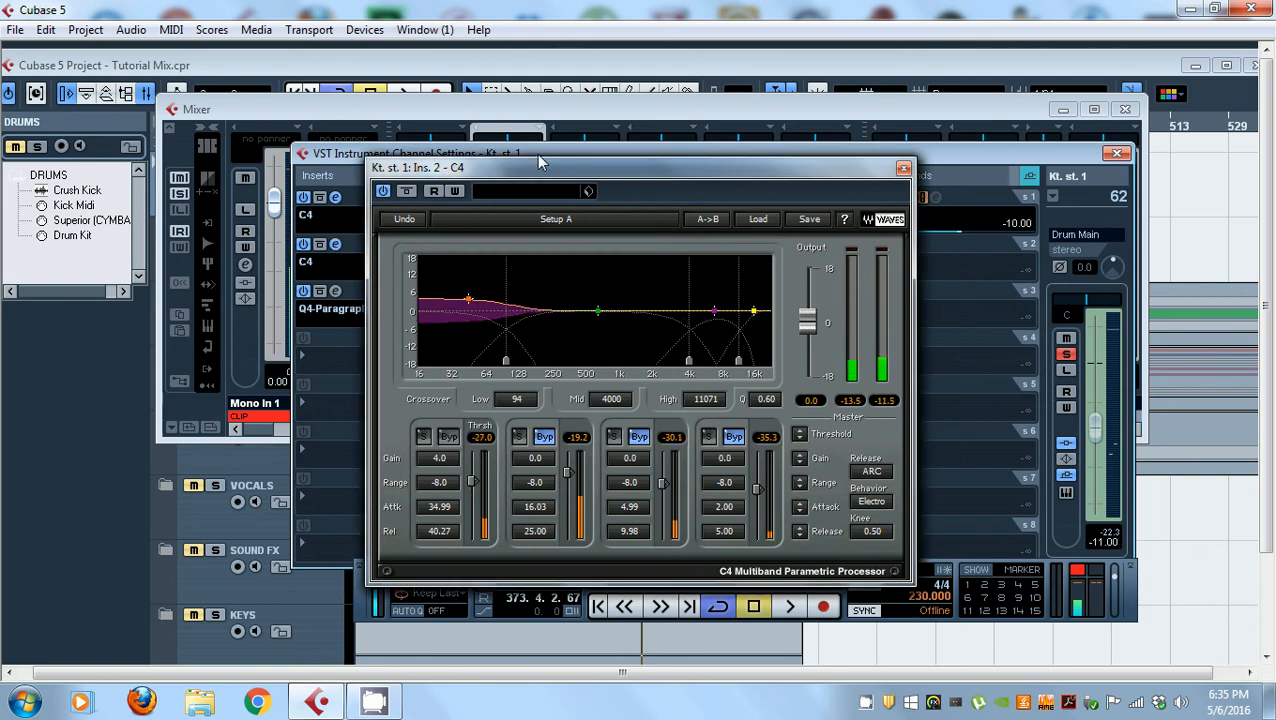
pyautogui.moveTo(538, 165); pyautogui.dragTo(263, 179)
pyautogui.moveTo(718, 212); pyautogui.dragTo(770, 188)
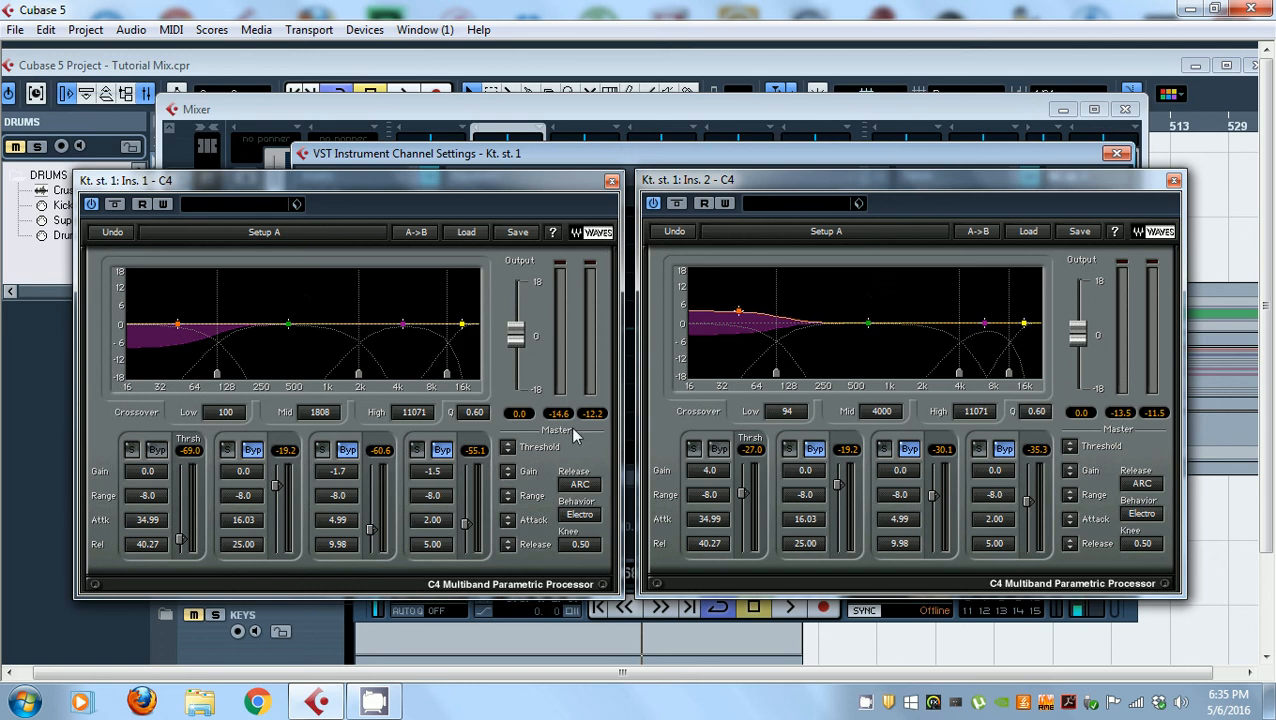
# - Check both C4 processors during brief playback, and close them along with the Kt. st. 1 channel settings and the mixer
pyautogui.press('space')
pyautogui.click(612, 182)
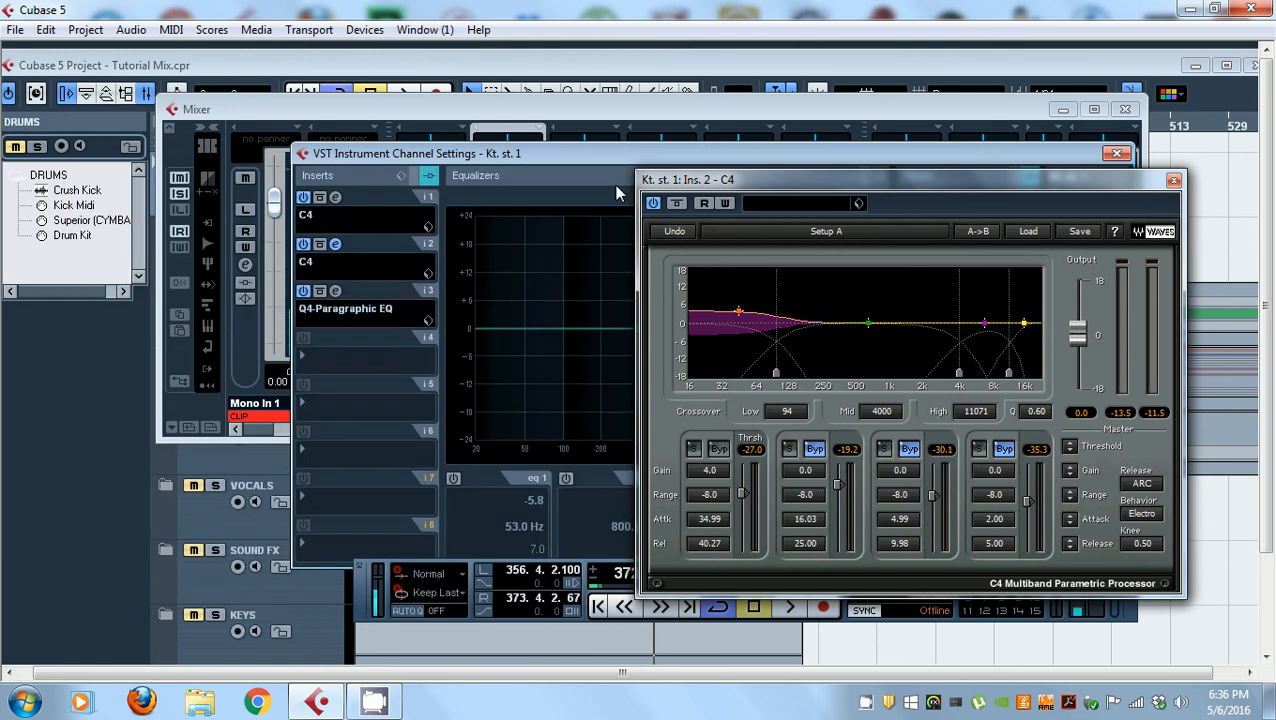
pyautogui.click(1171, 182)
pyautogui.click(1116, 153)
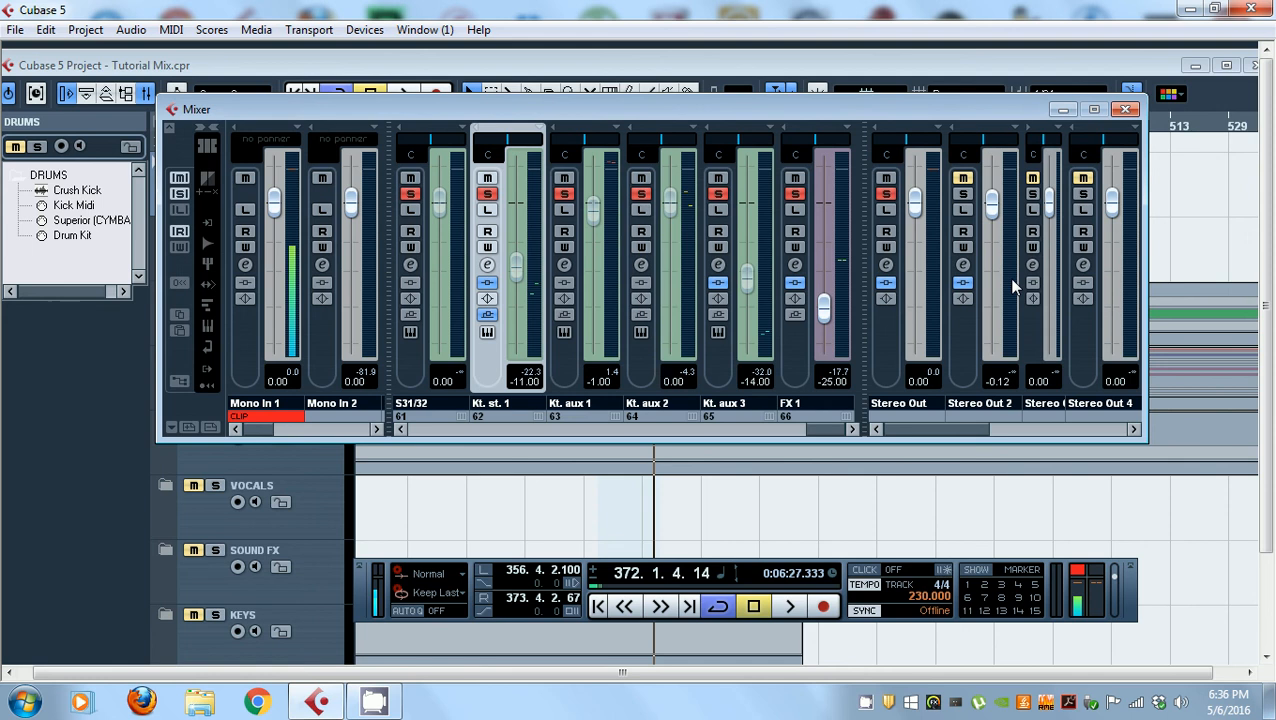
pyautogui.click(1125, 109)
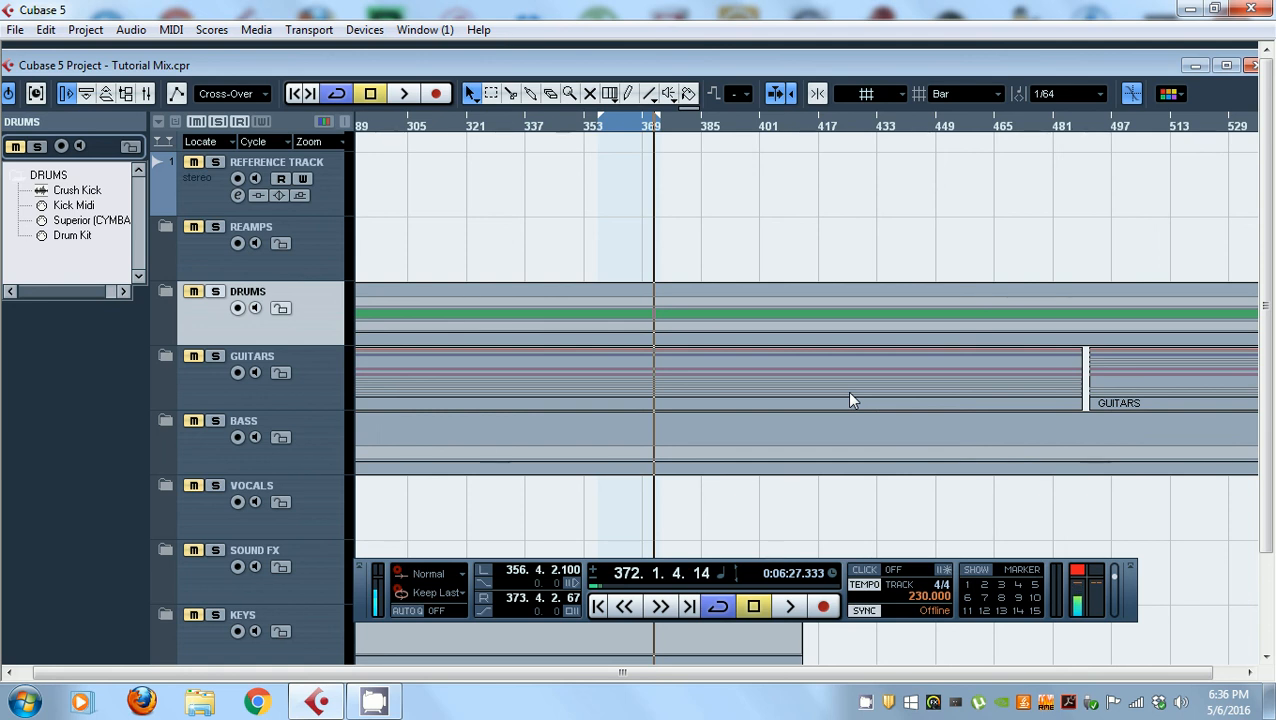
# - Maximize the project window
pyautogui.click(1226, 65)
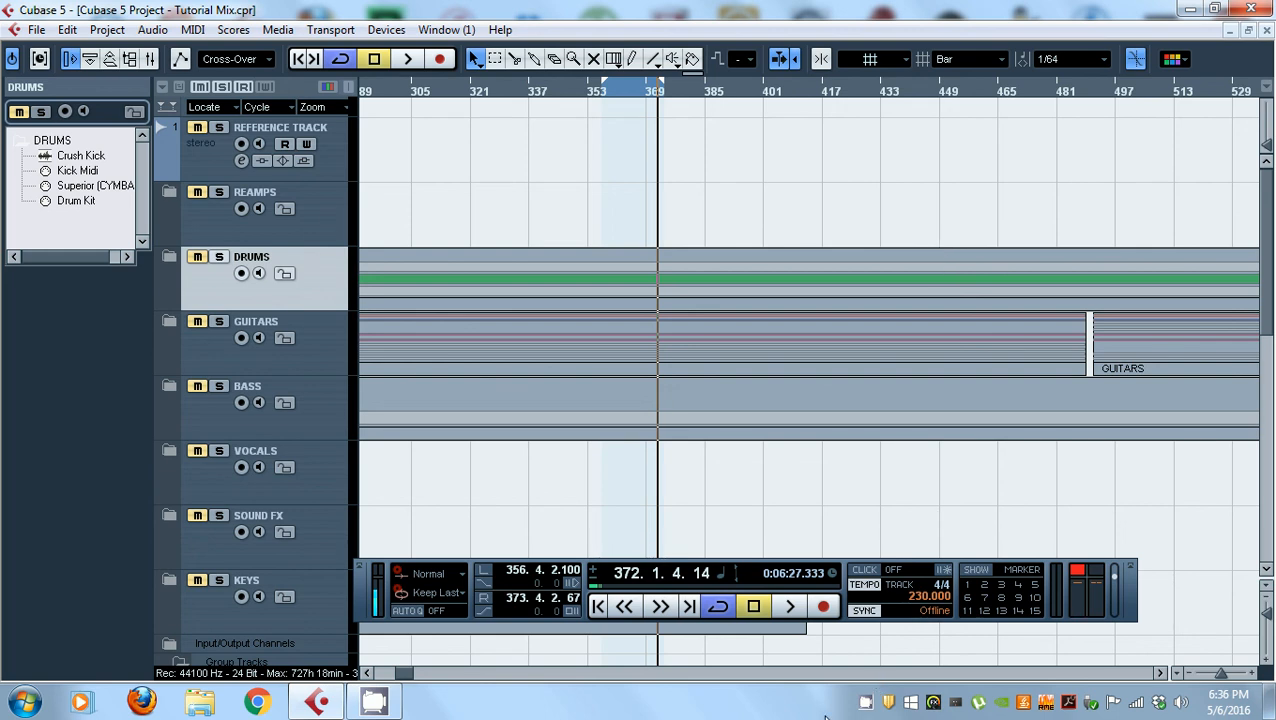
pyautogui.click(860, 706)
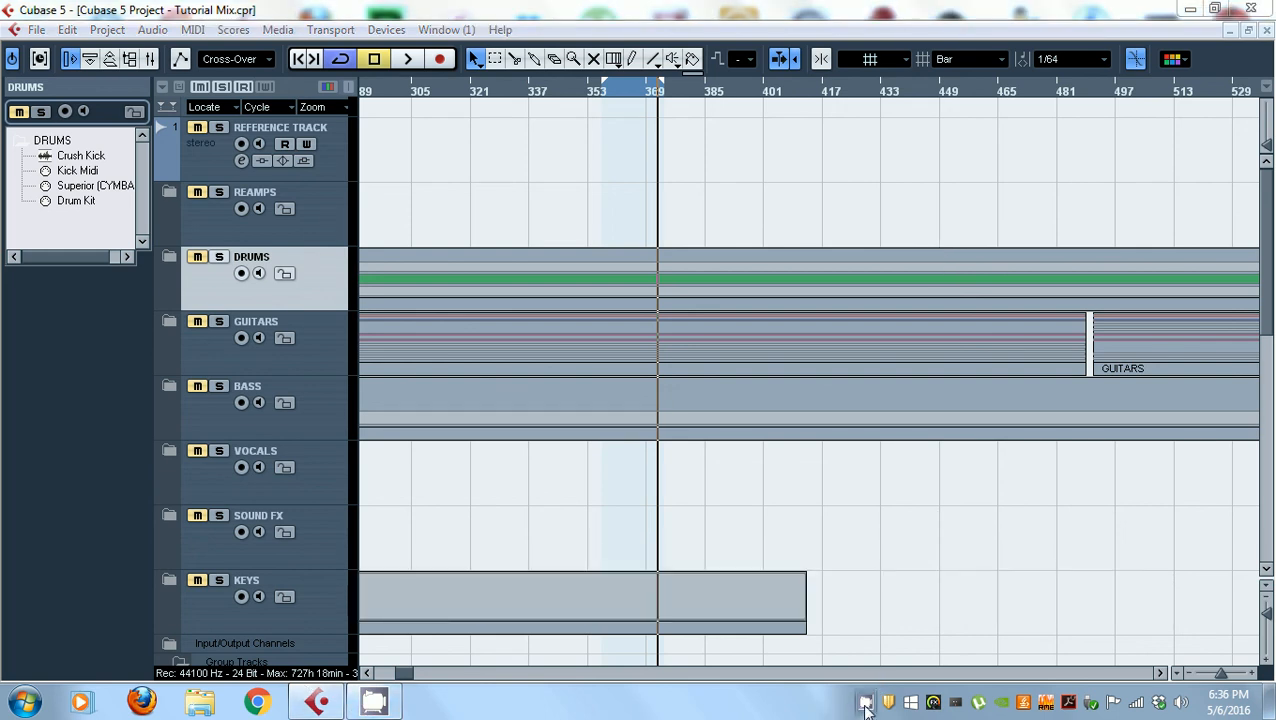